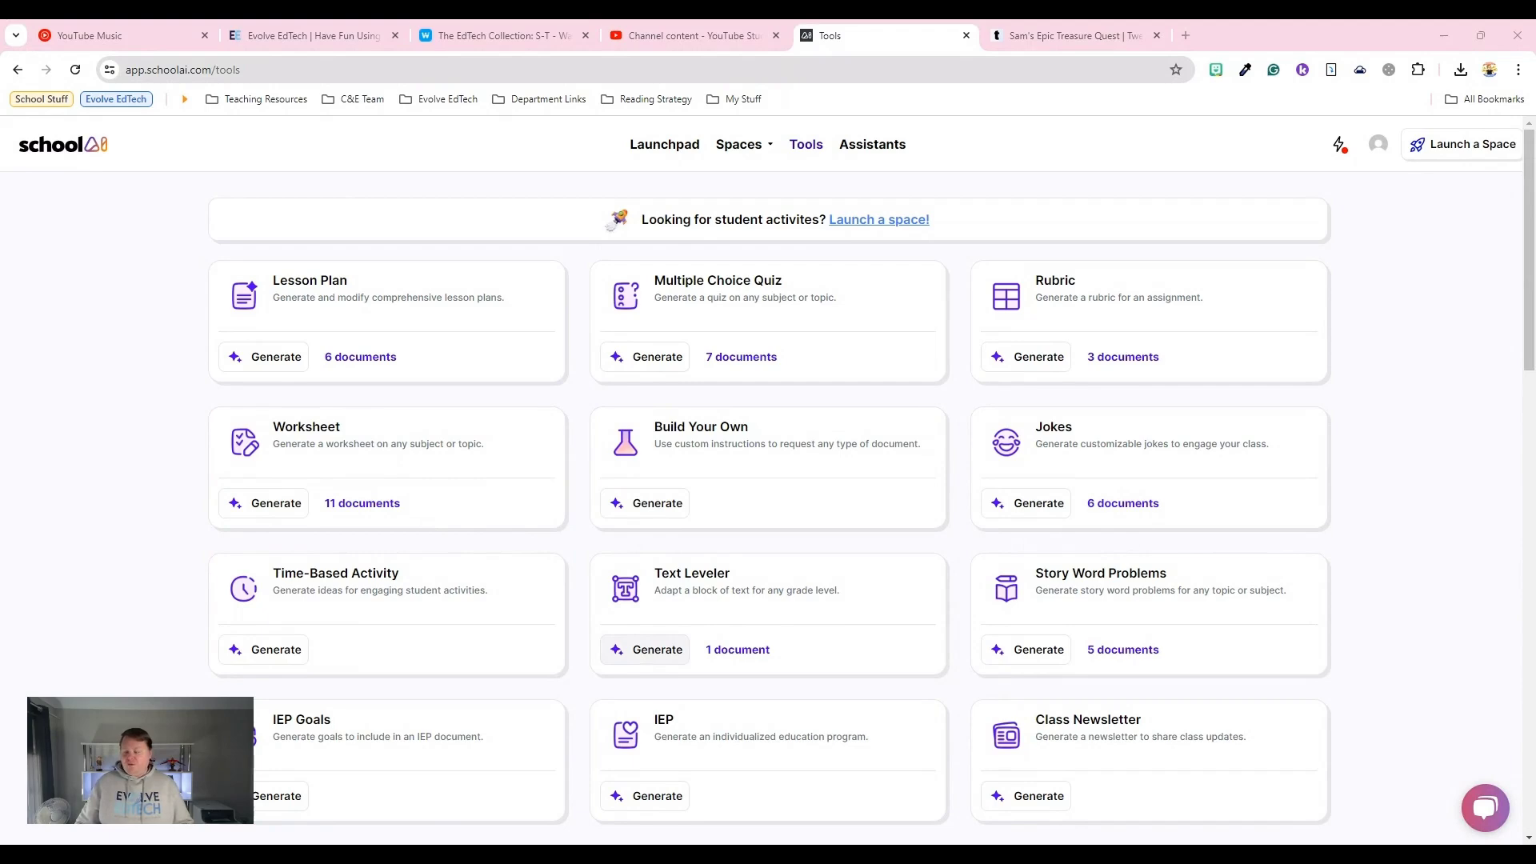
Start a new Text Leveler document and paste the Tim Burton biography in as the original text
left_click(652, 652)
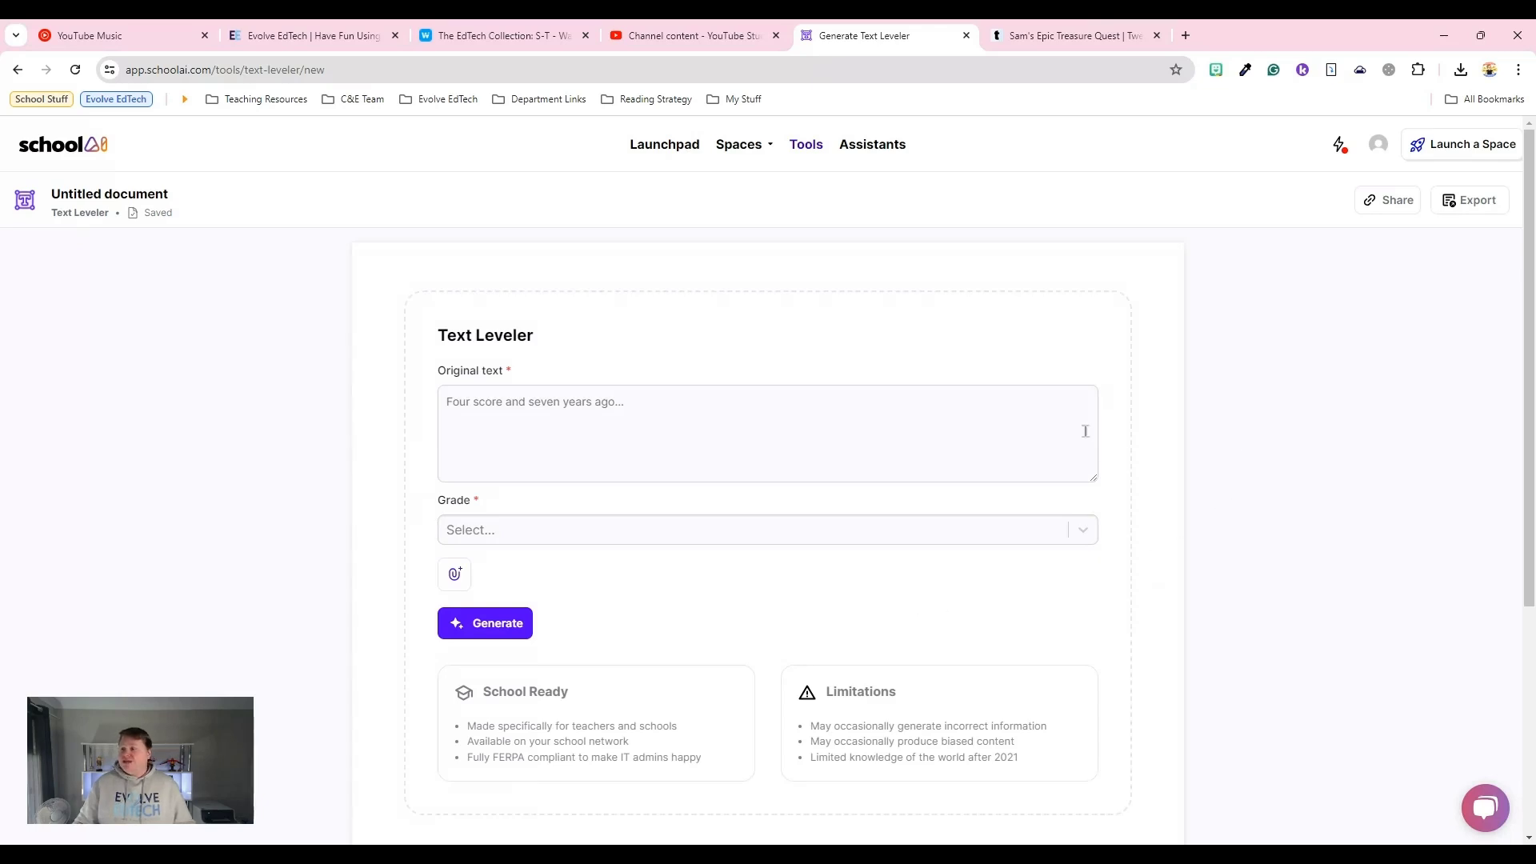
left_click(494, 422)
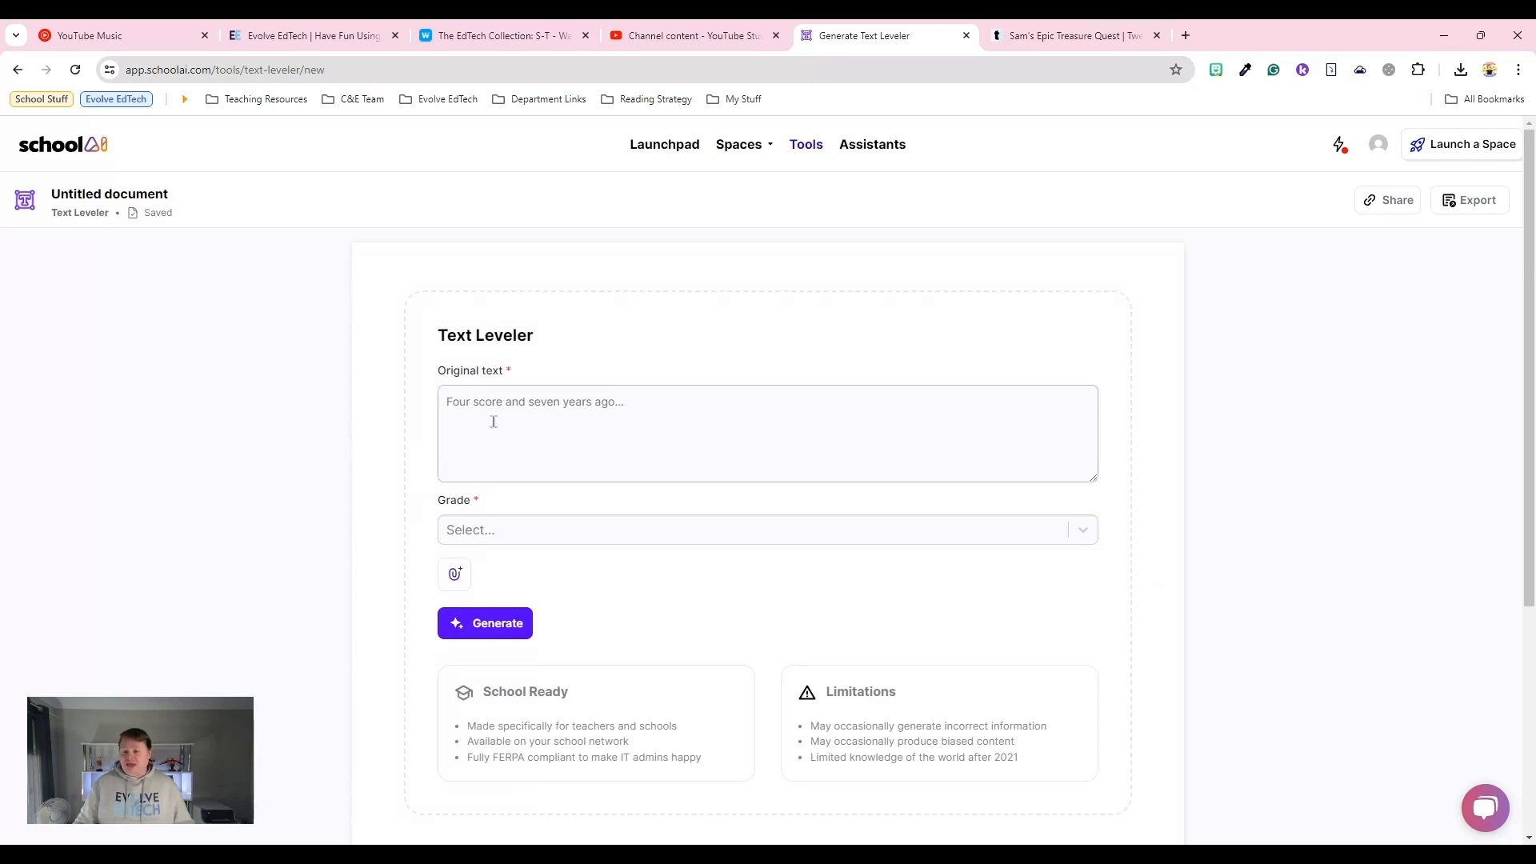
key("ctrl+v")
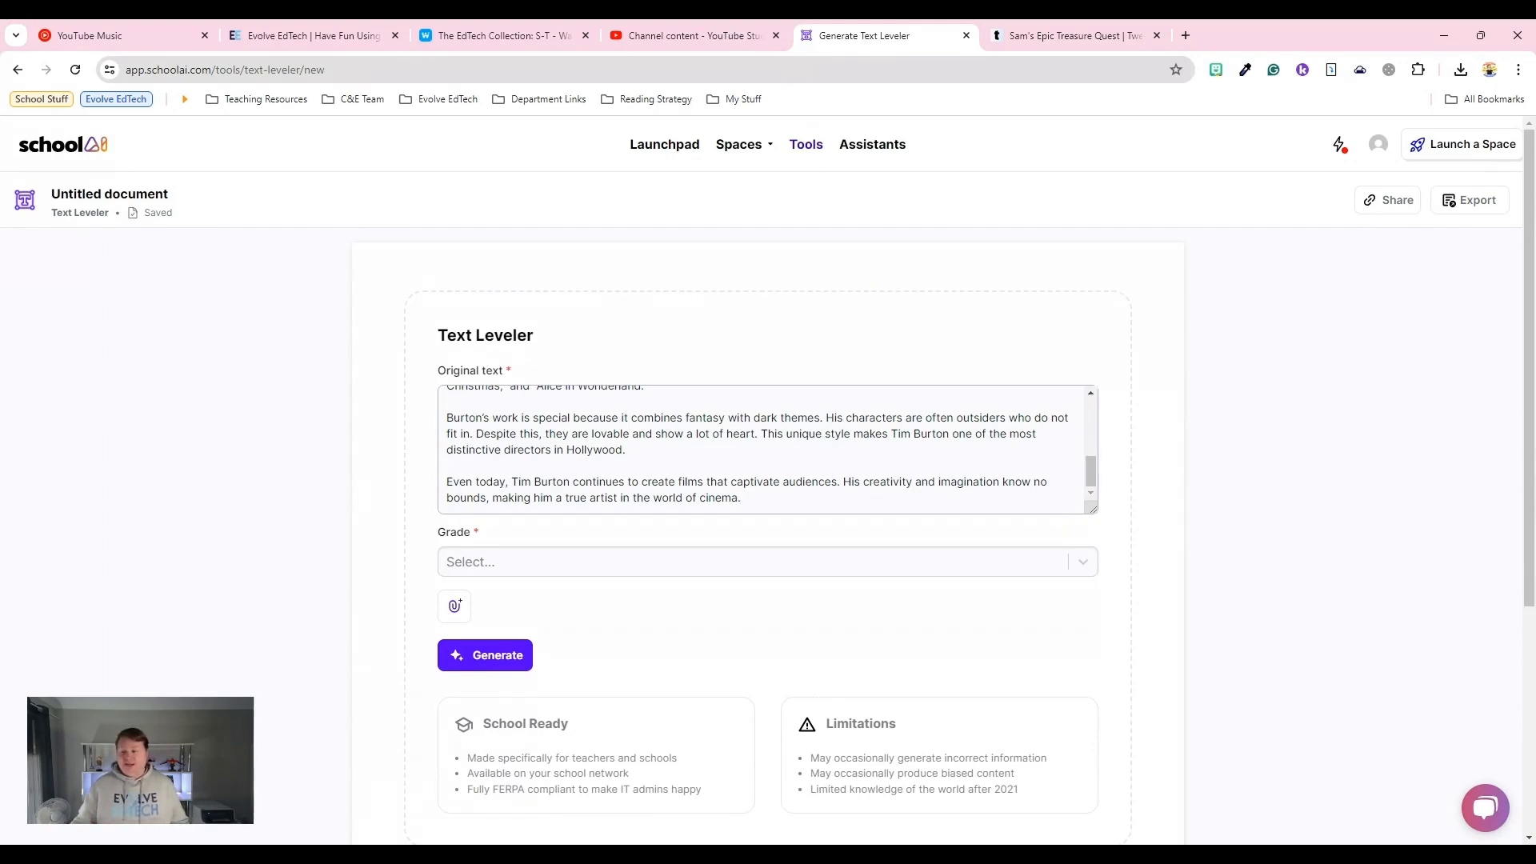
scroll(519, 414, "up", 5)
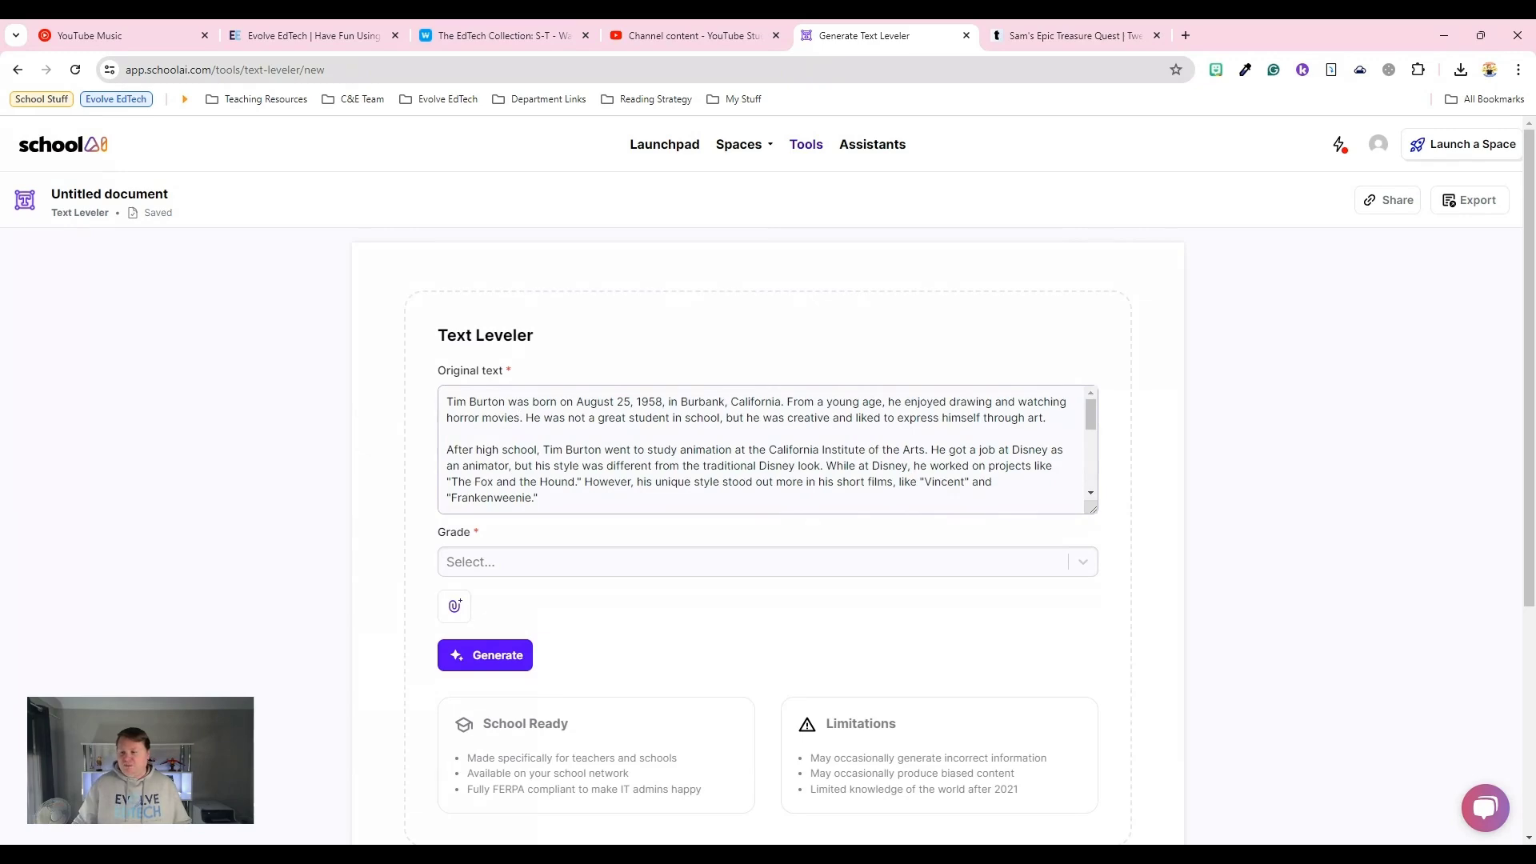
Set the grade levels to 10th and 9th and generate the leveled Tim Burton text
left_click(555, 568)
scroll(592, 637, "down", 4)
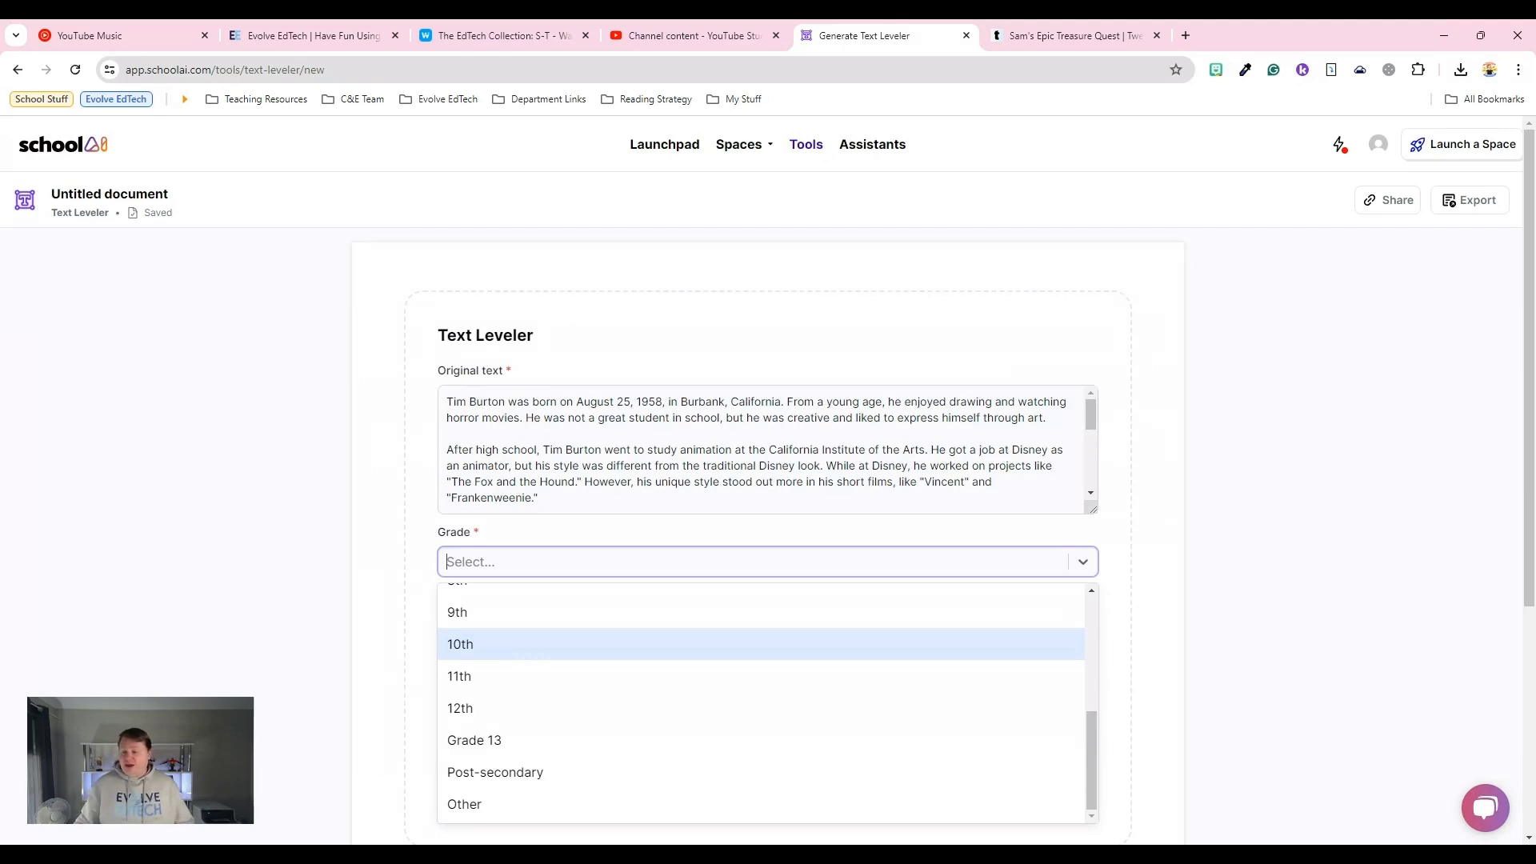
left_click(524, 648)
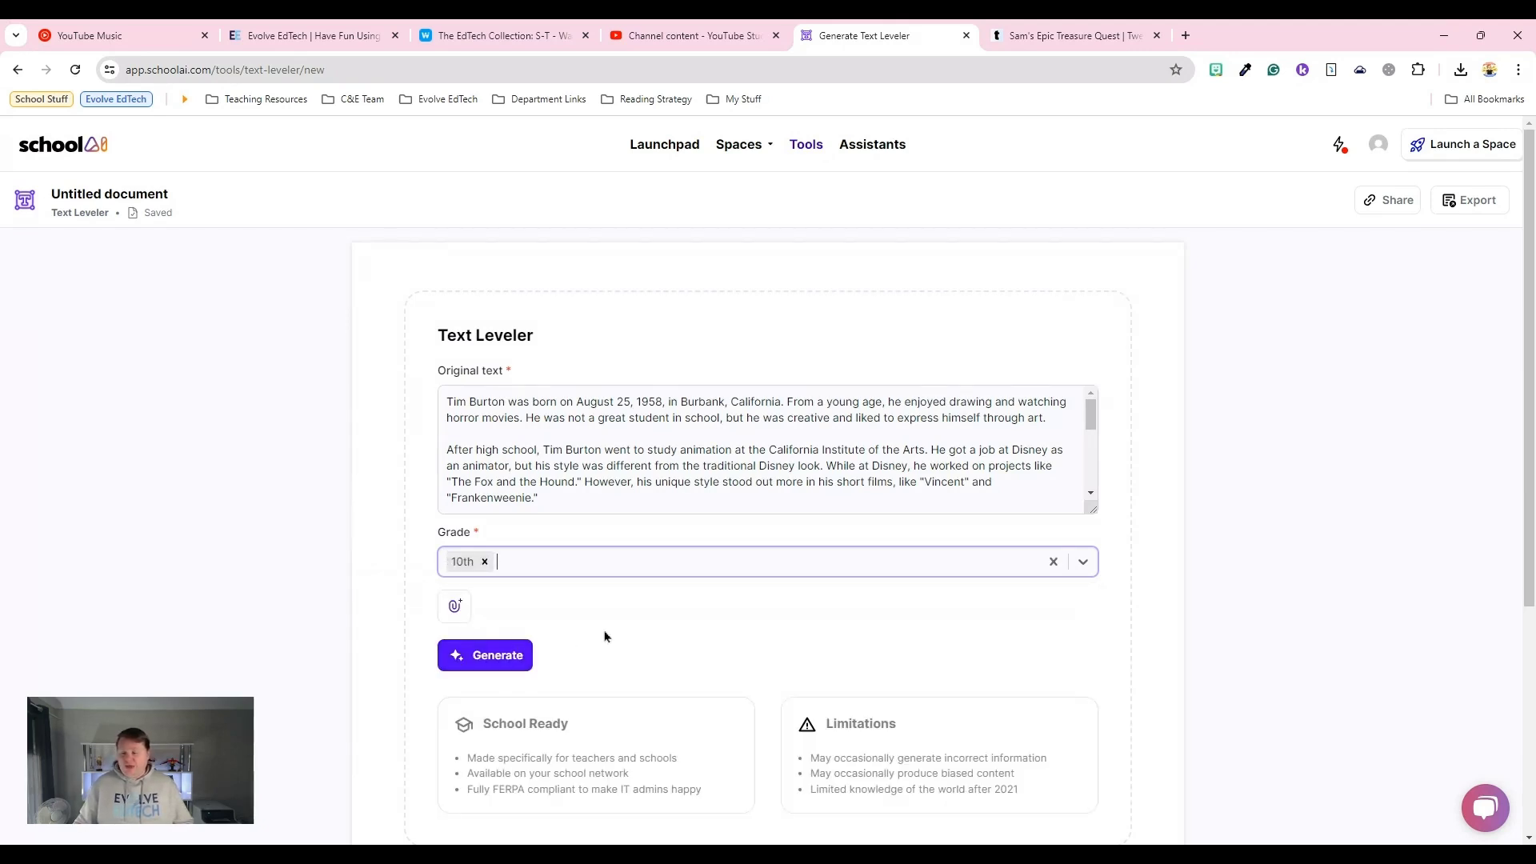
type("9")
key("Return")
left_click(493, 664)
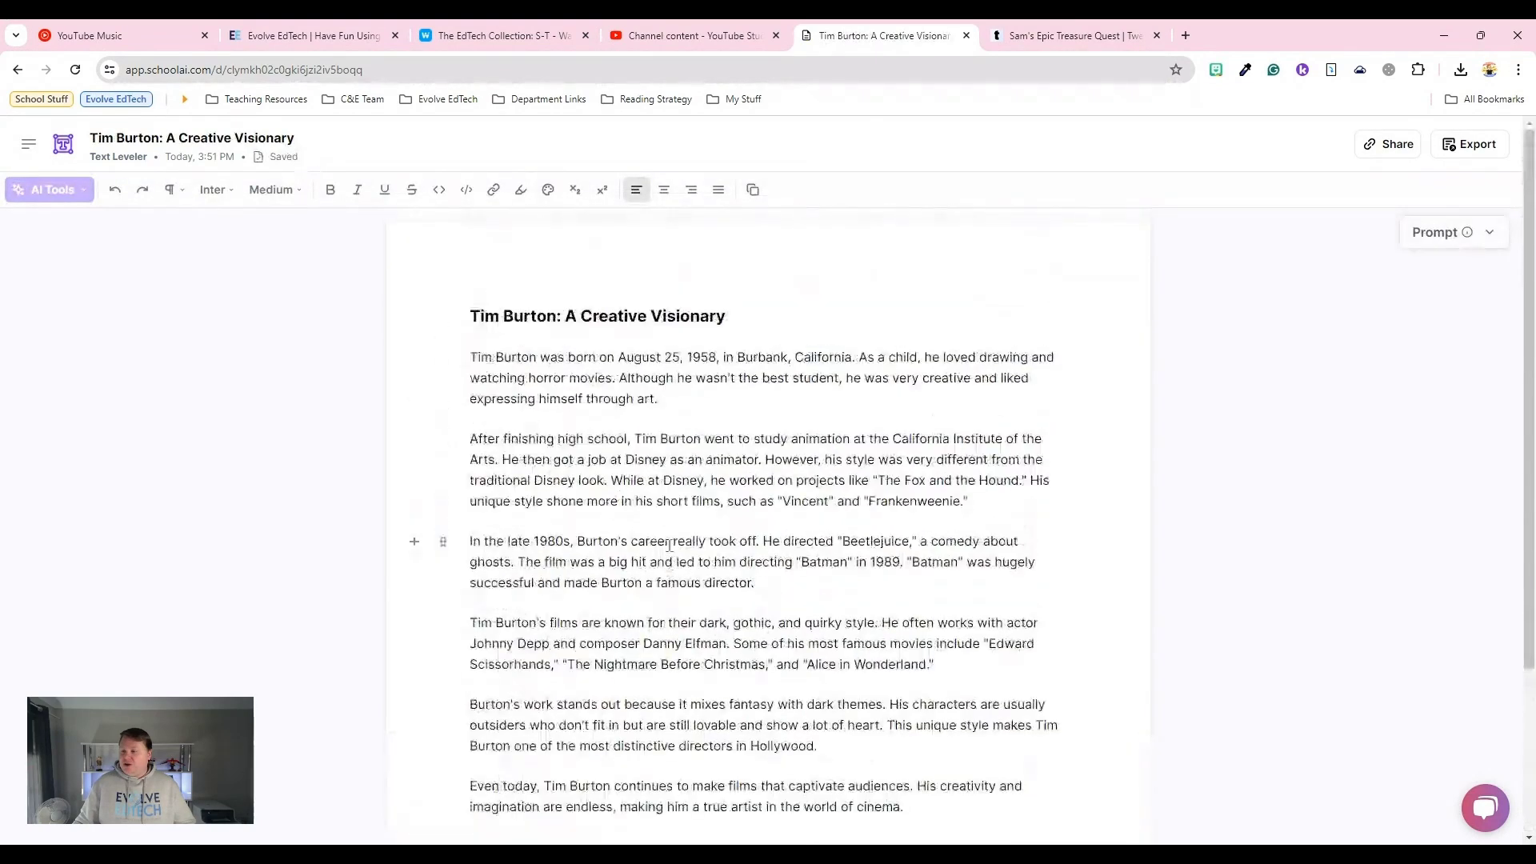
Remove 9th from the generated document's prompt grades and regenerate the text for 10th grade only
scroll(1184, 304, "down", 1)
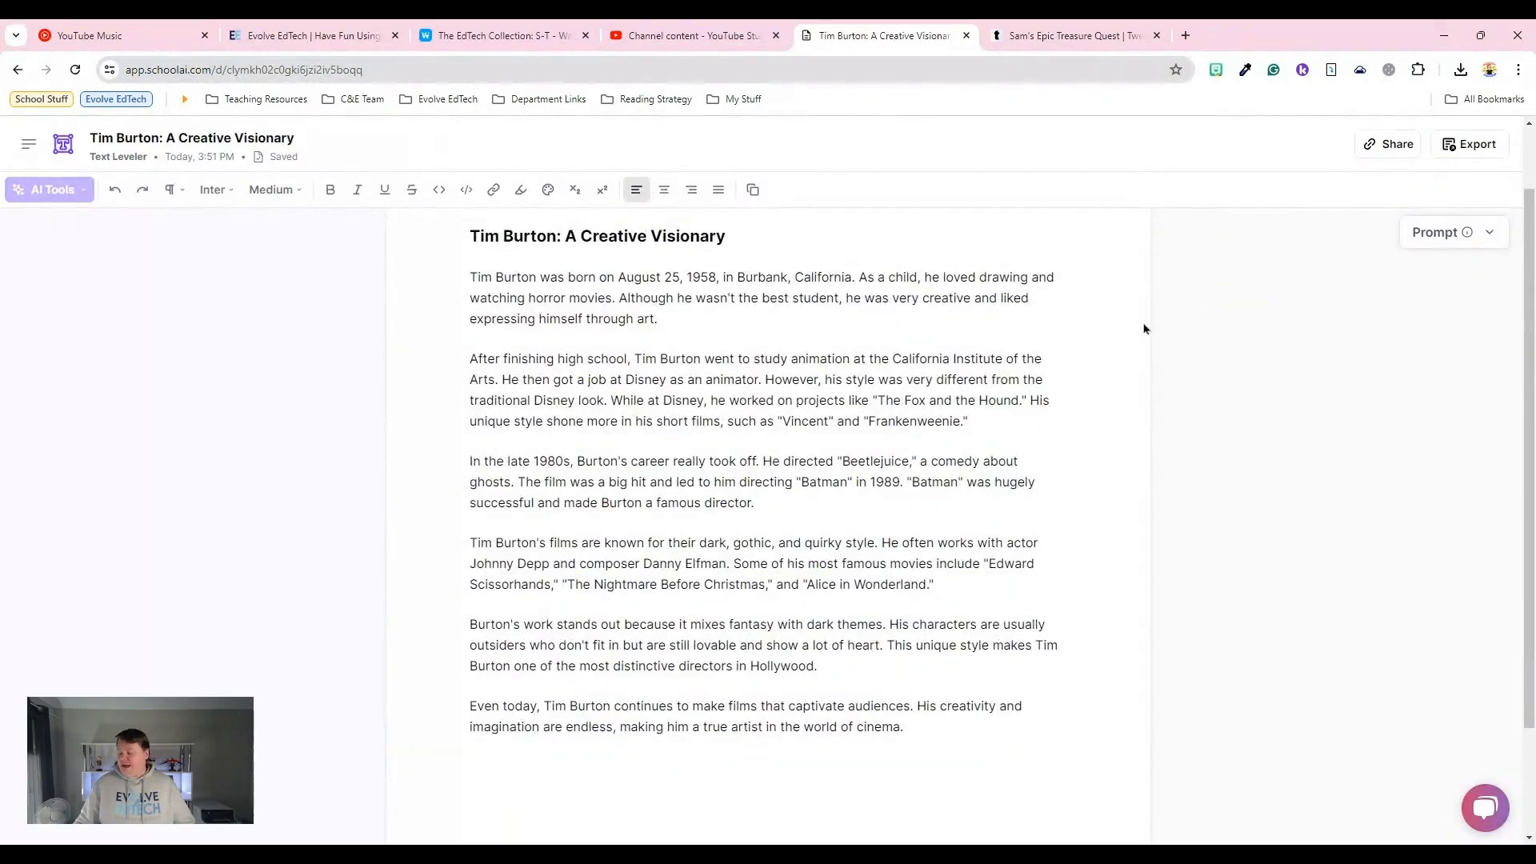
left_click(1449, 230)
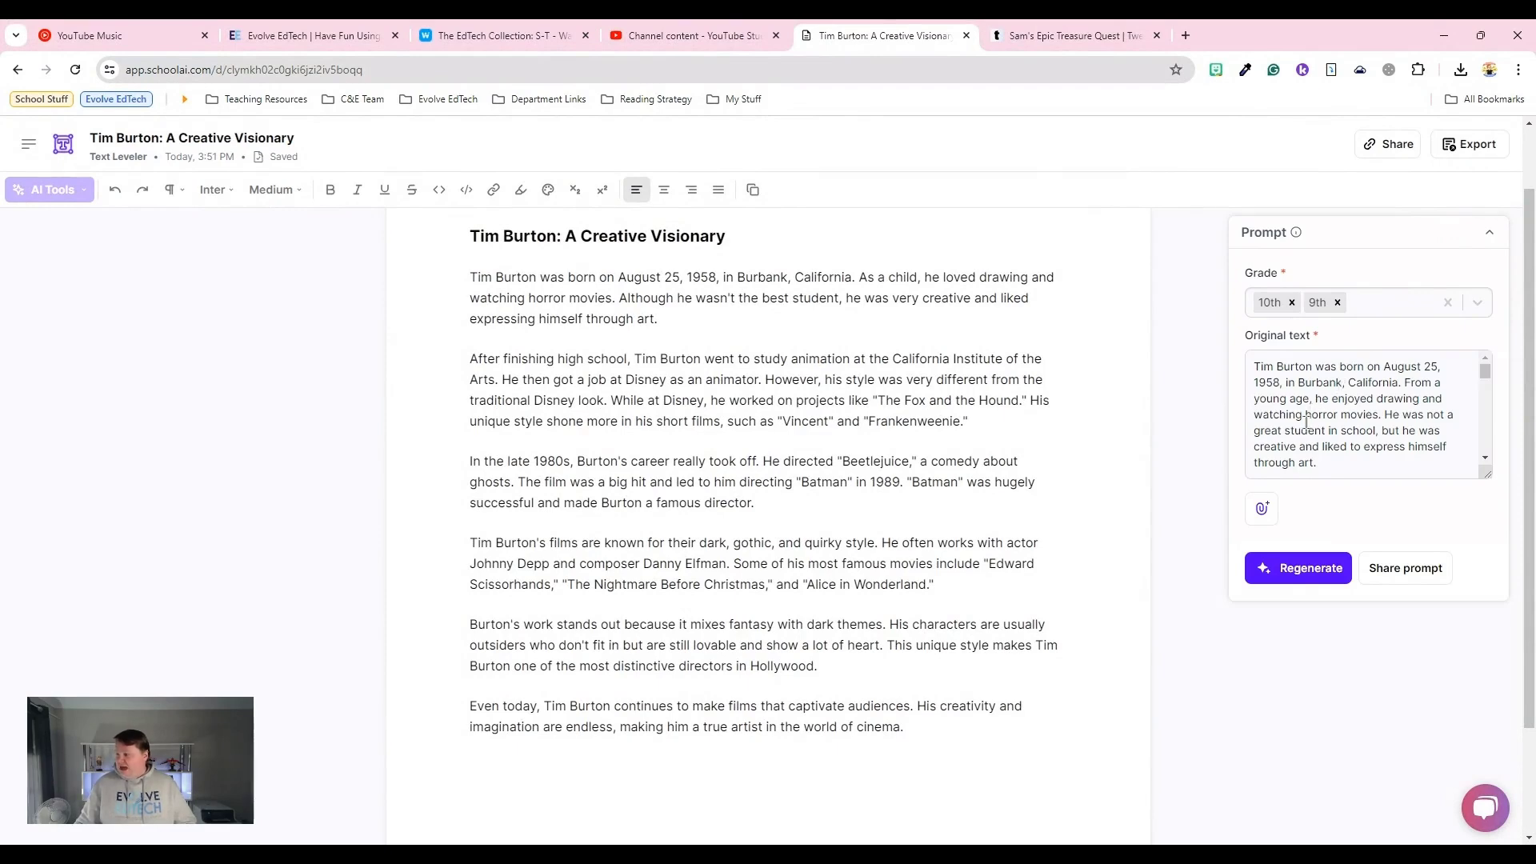
scroll(1306, 422, "down", 1)
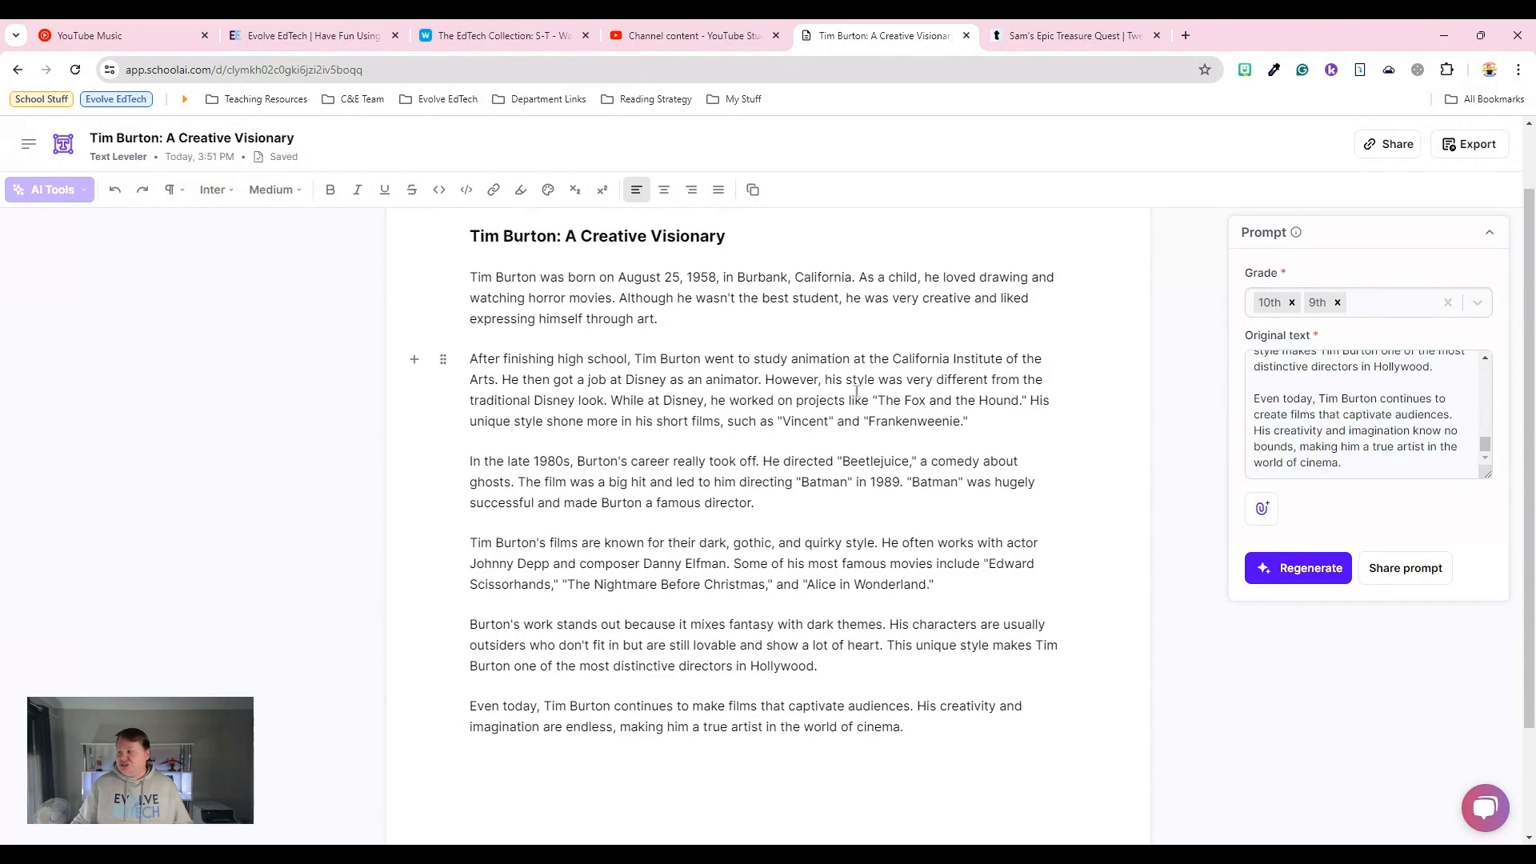
left_click(1338, 303)
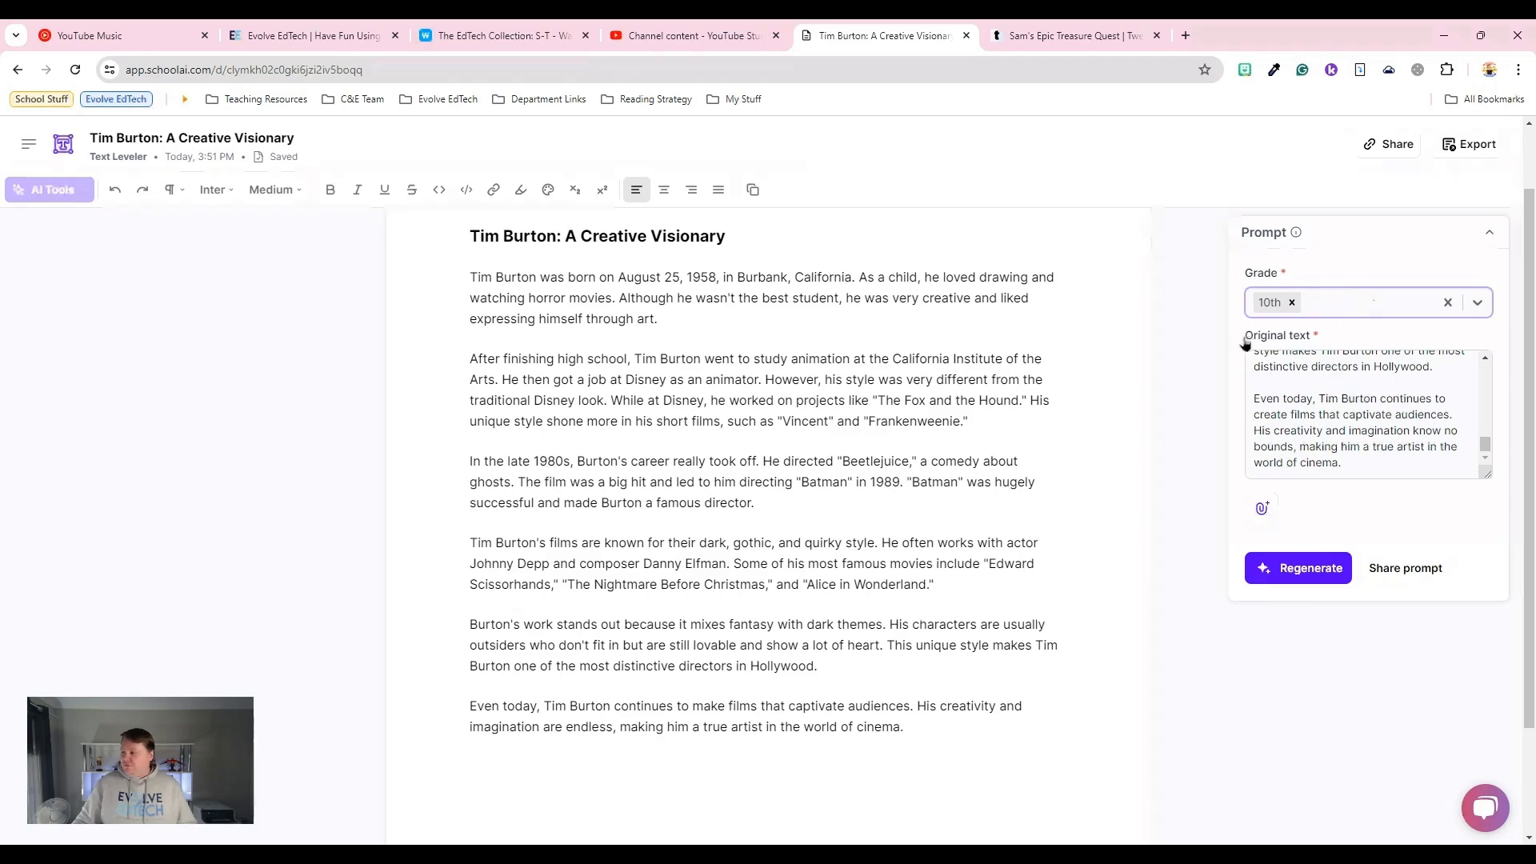
left_click(1304, 576)
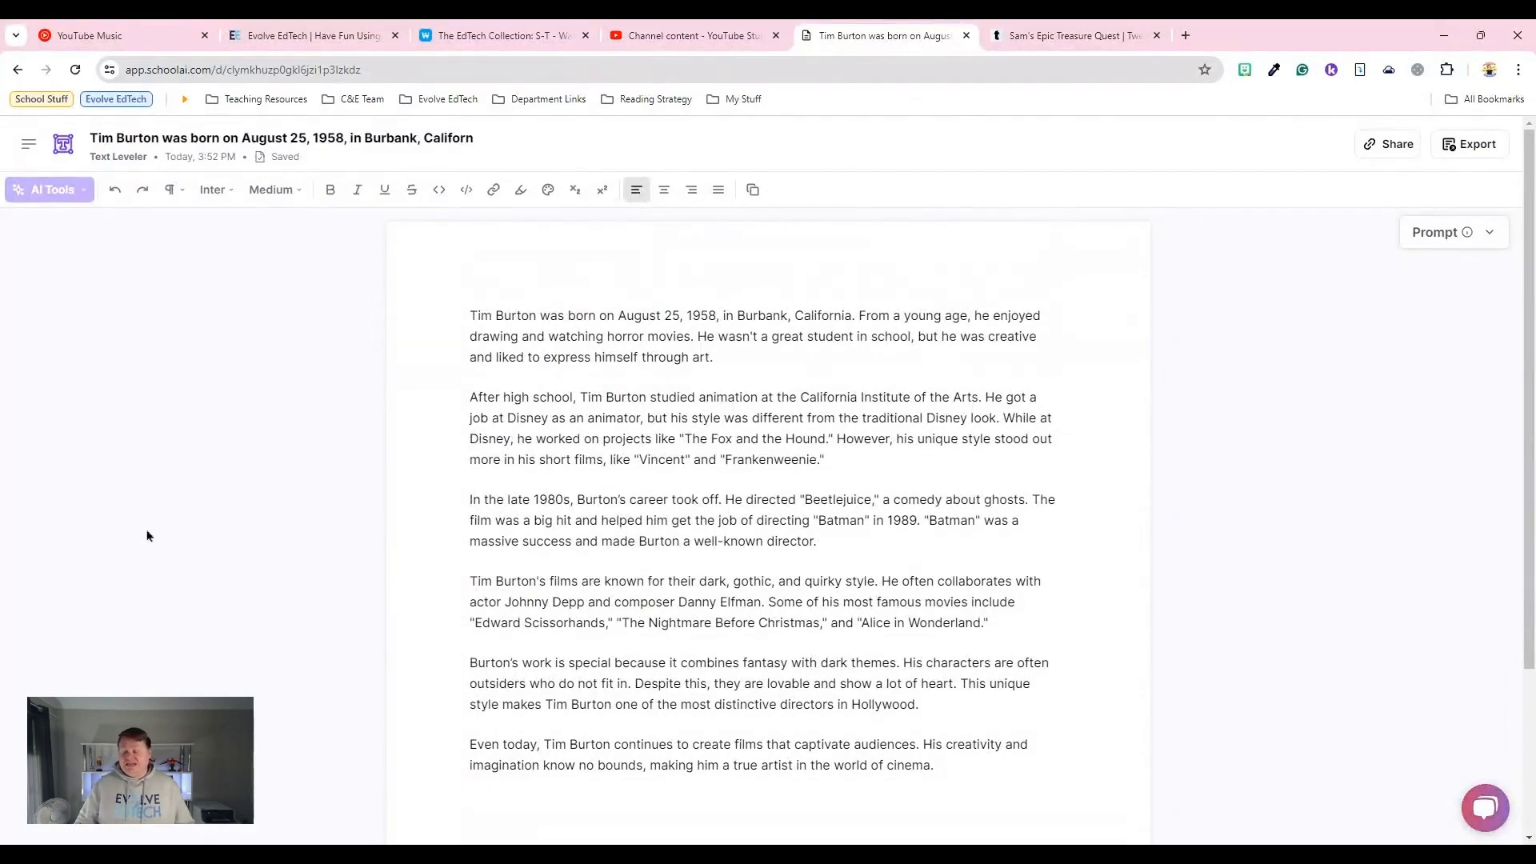
Return to the Text Leveler overview, then switch to Twee and copy the whole "Time to Read!" story from Sam's Epic Treasure Quest
left_click(64, 146)
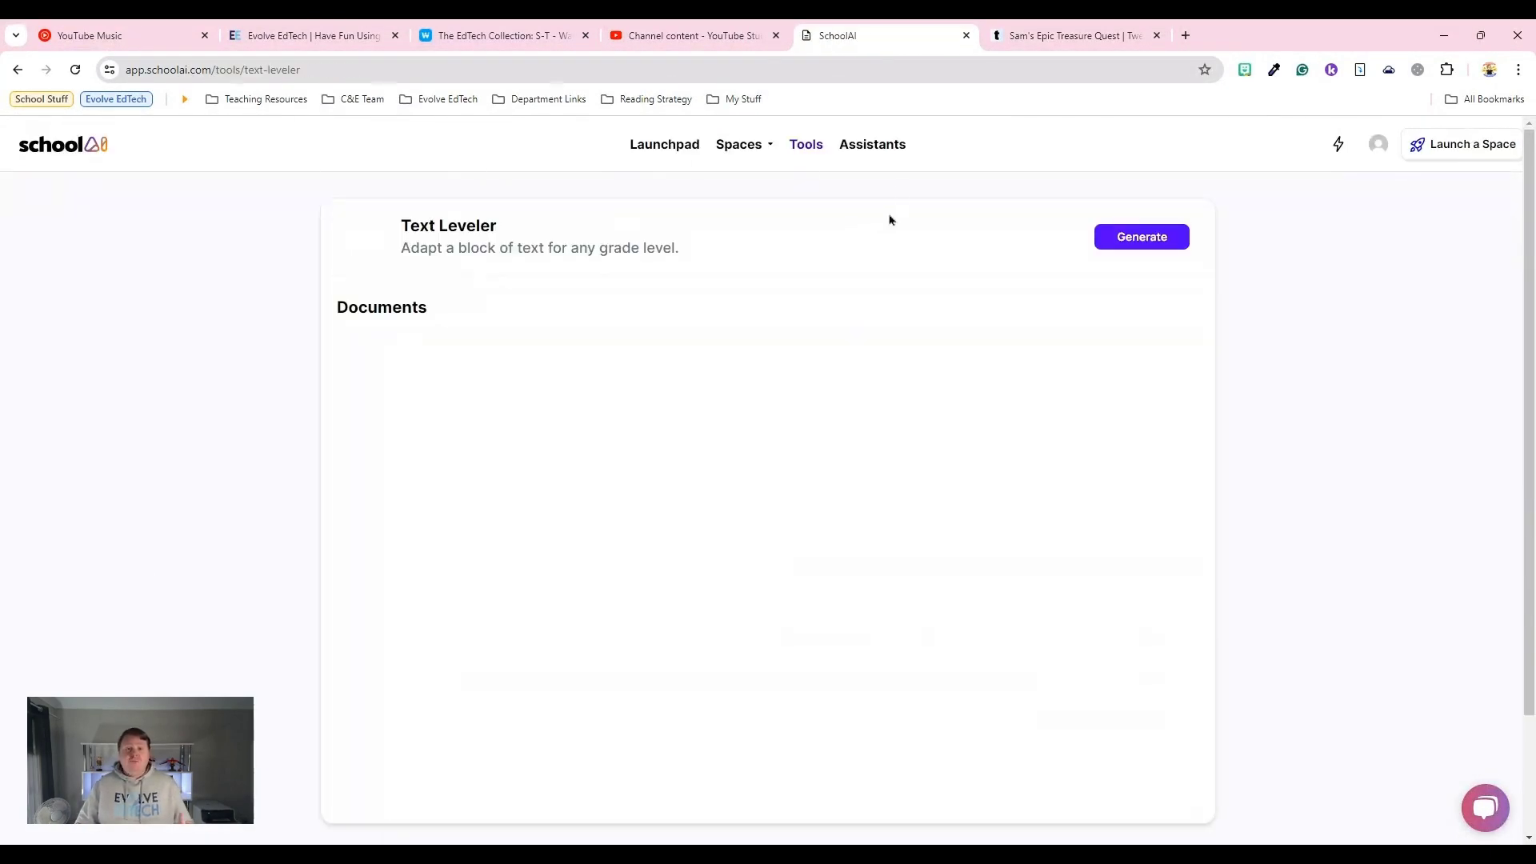
left_click(1012, 32)
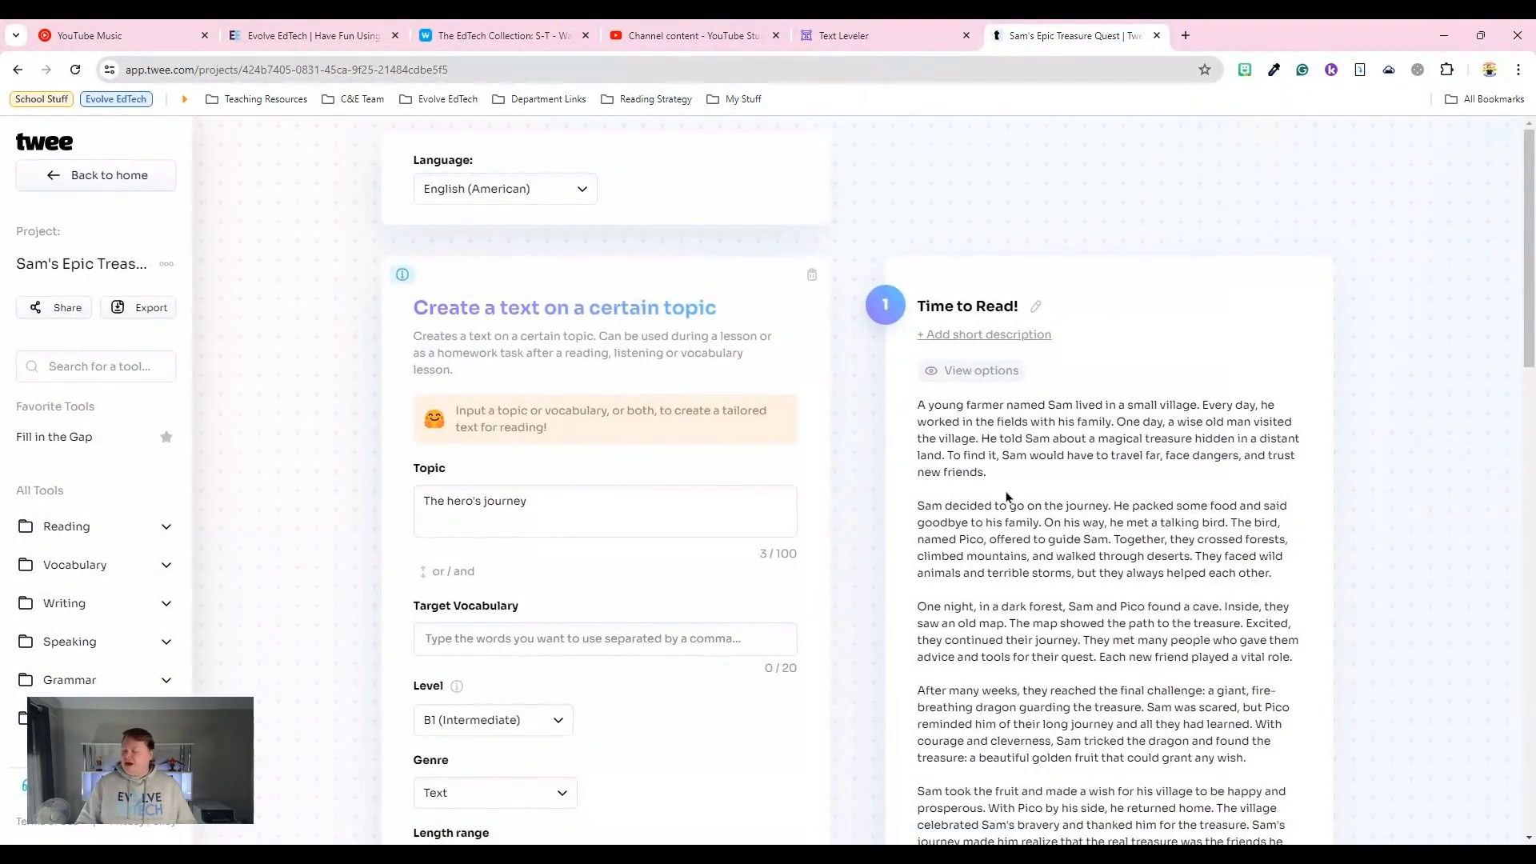
scroll(1006, 497, "down", 2)
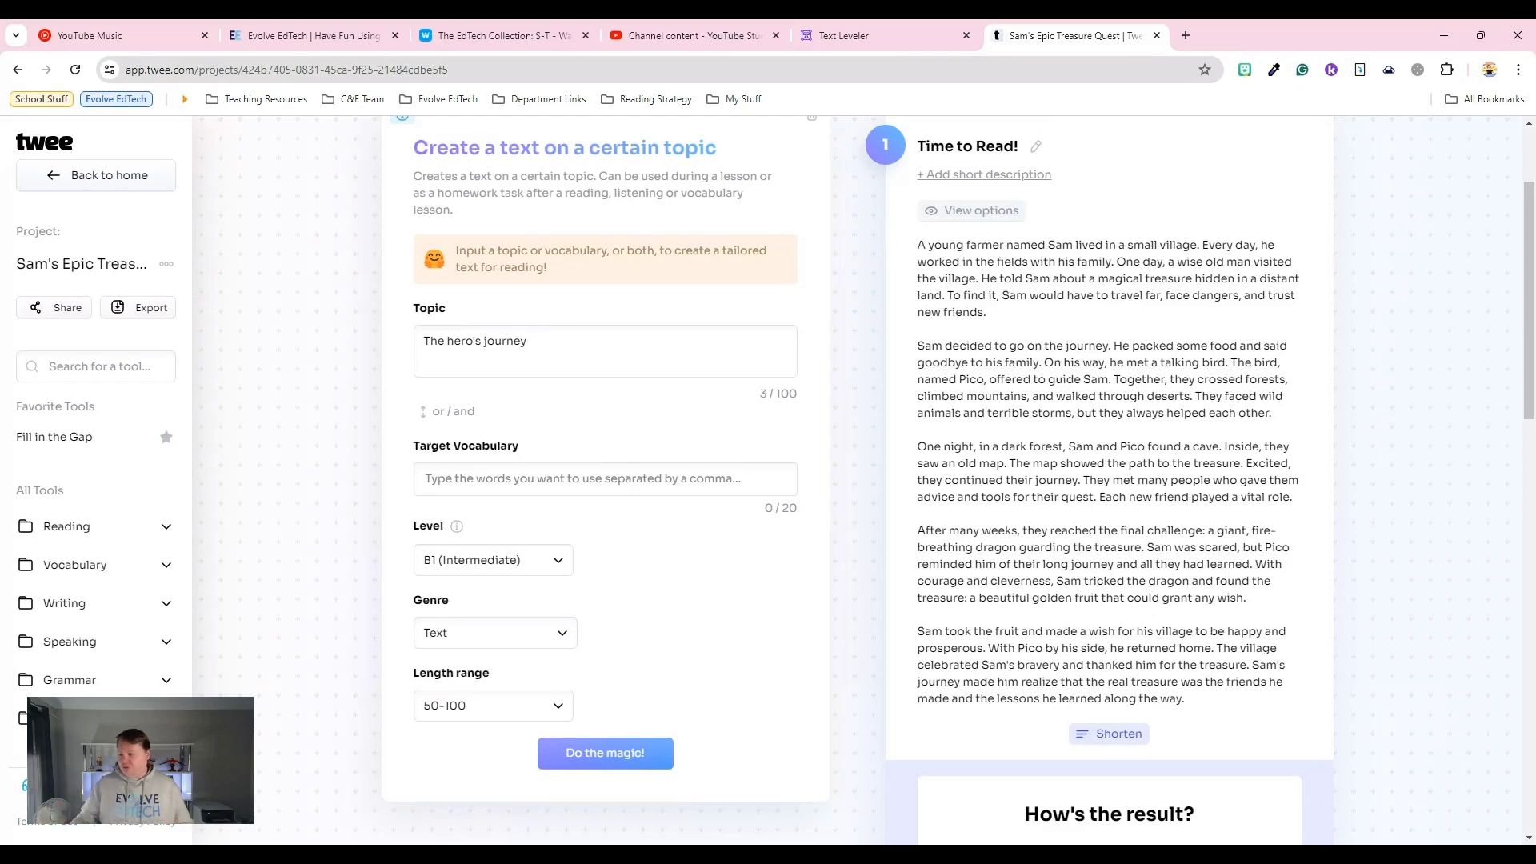
scroll(1109, 270, "up", 2)
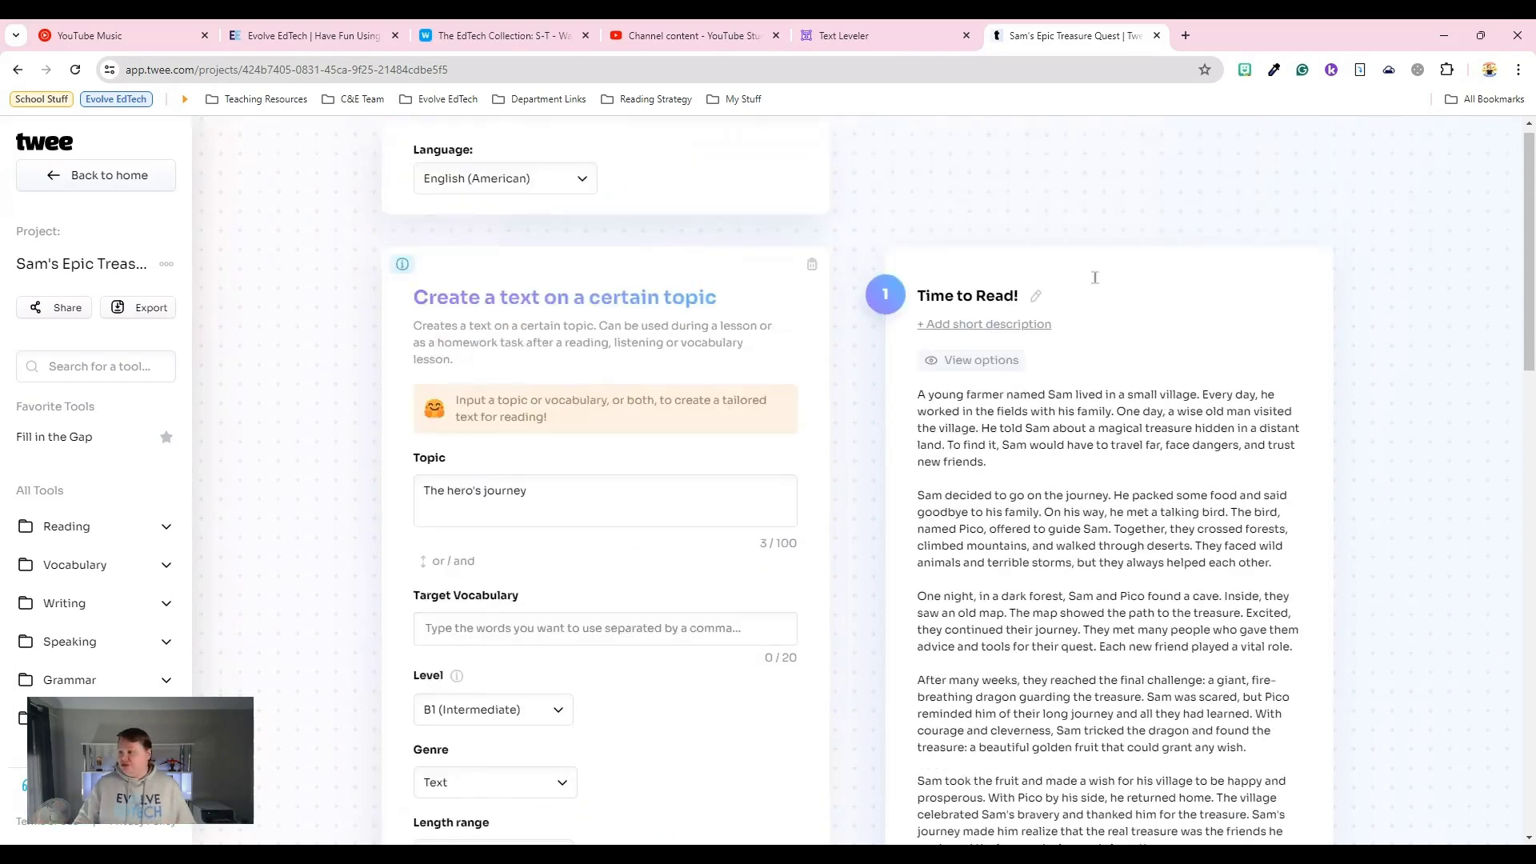
scroll(984, 312, "down", 2)
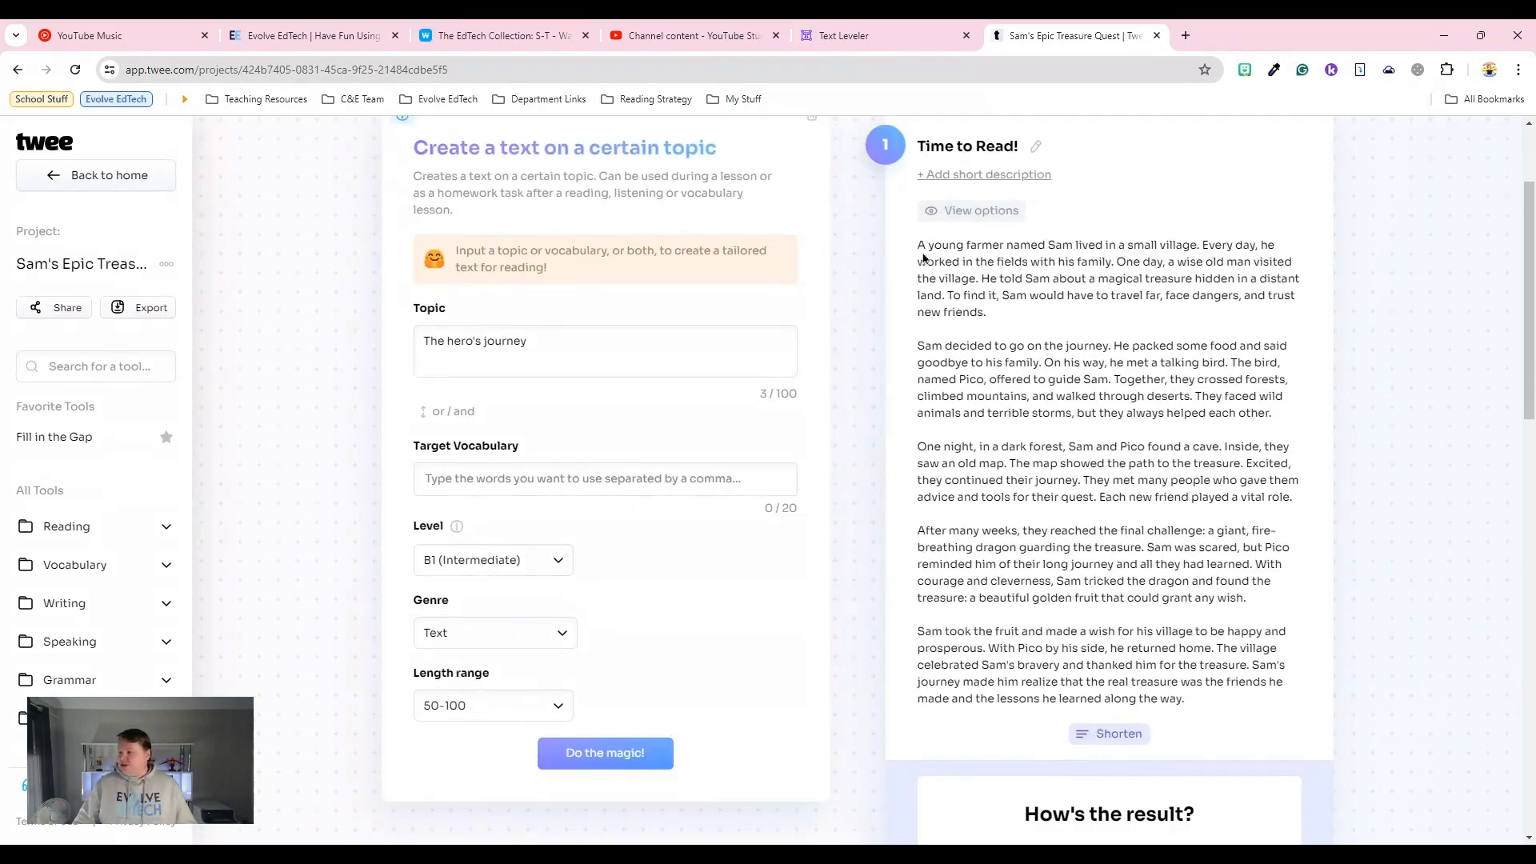
left_click_drag(918, 244, 1230, 718)
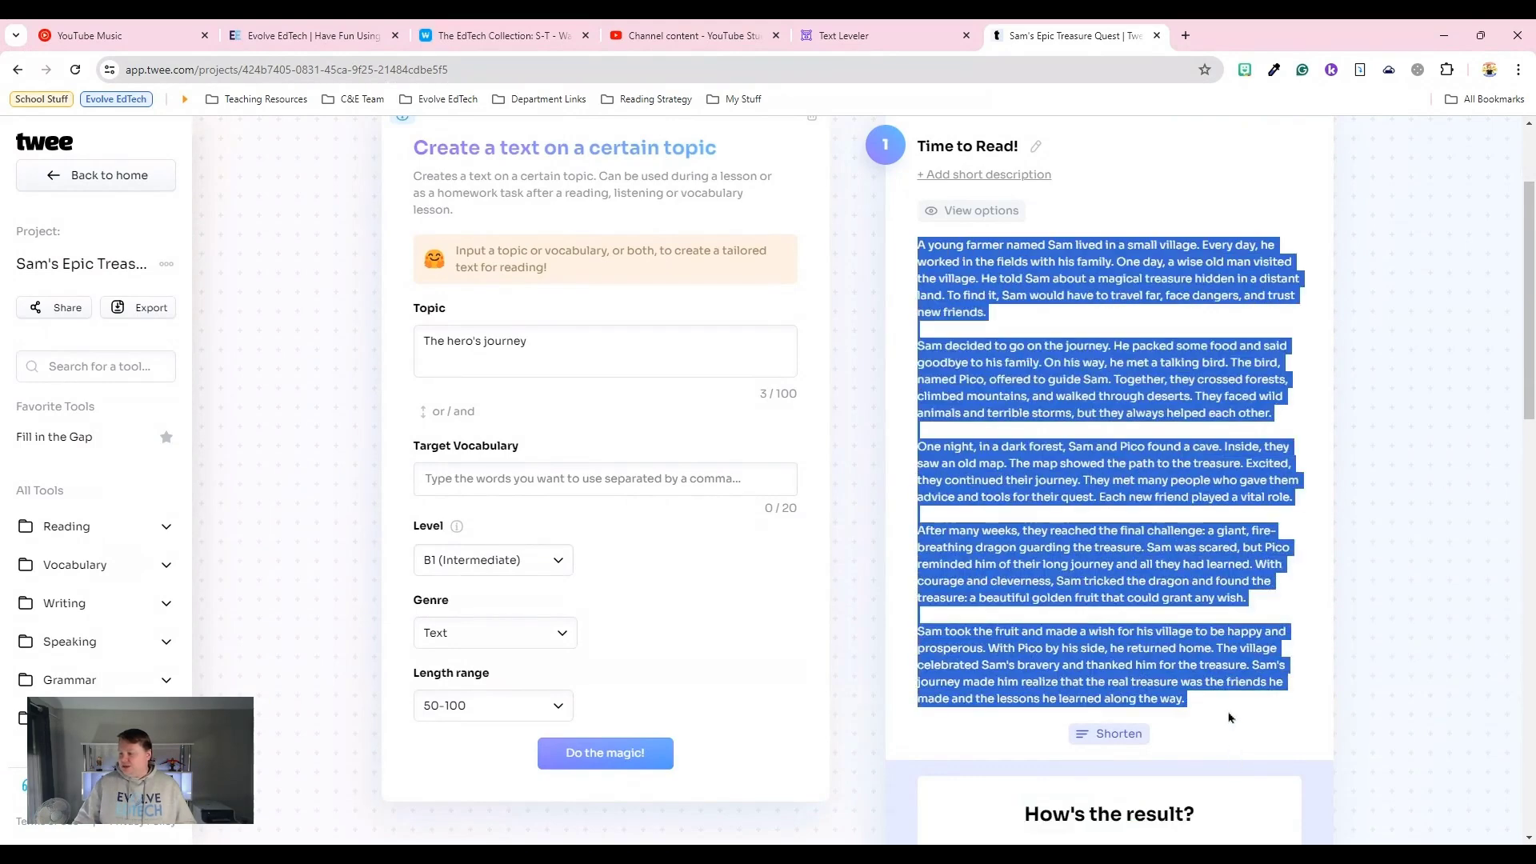
Switch back to SchoolAI, start another Text Leveler document and paste the copied story as original text without the trailing blank line
left_click(866, 31)
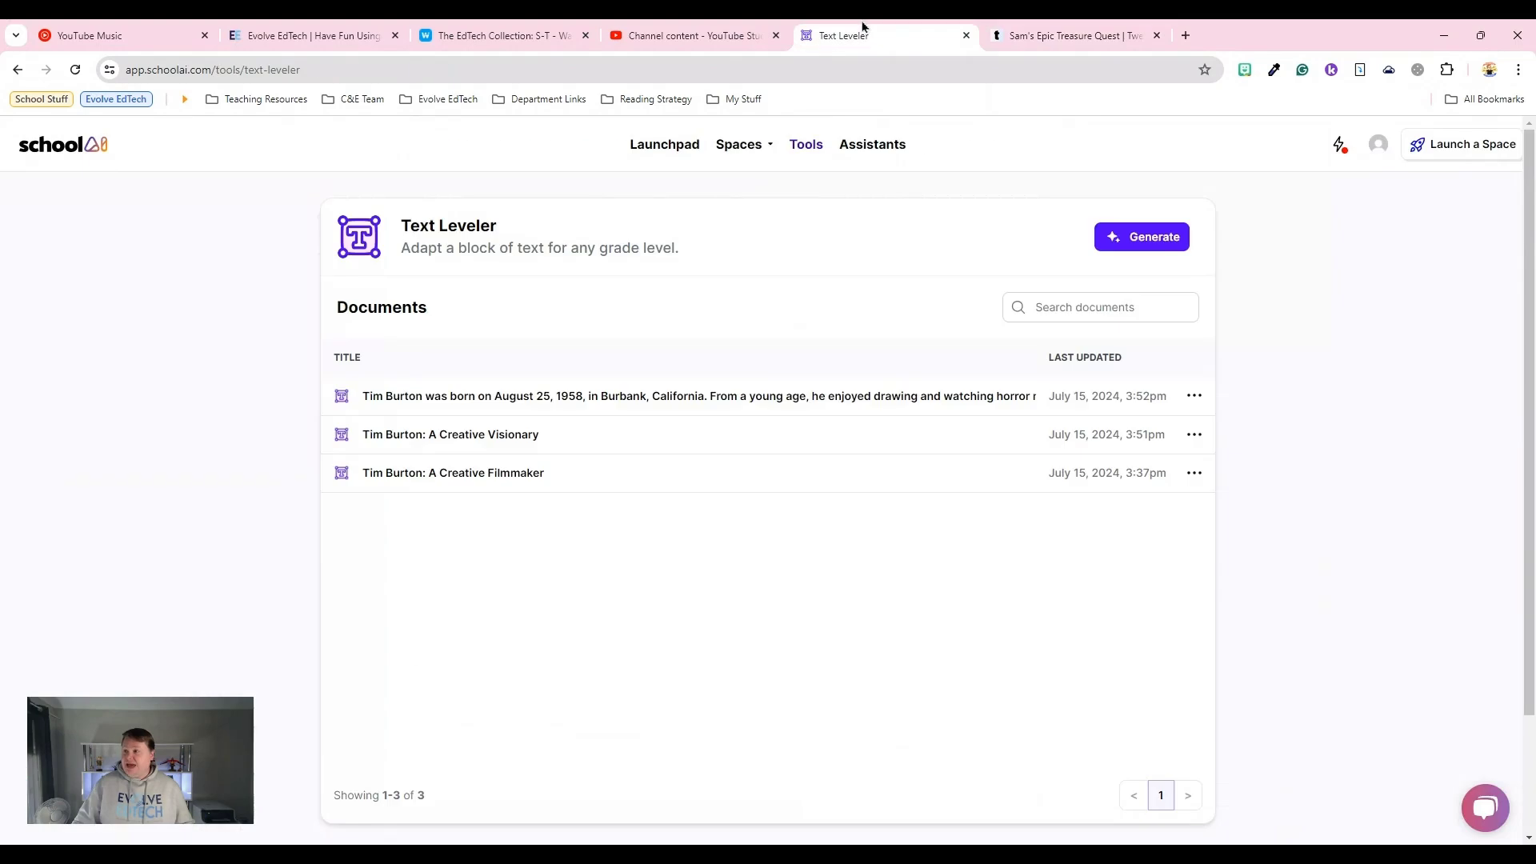
left_click(1120, 245)
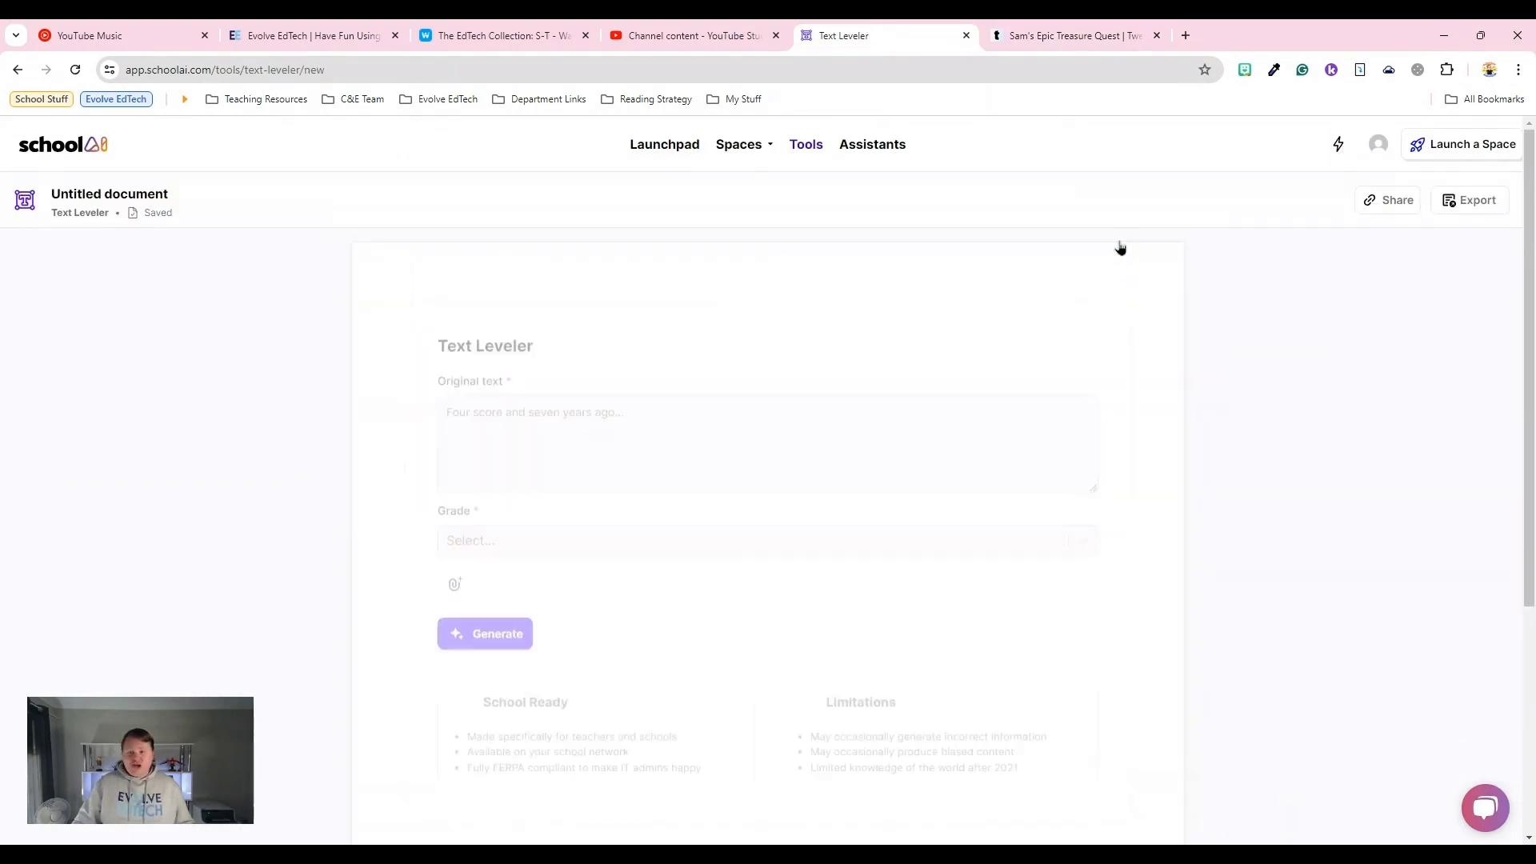
left_click(491, 417)
key("ctrl+v")
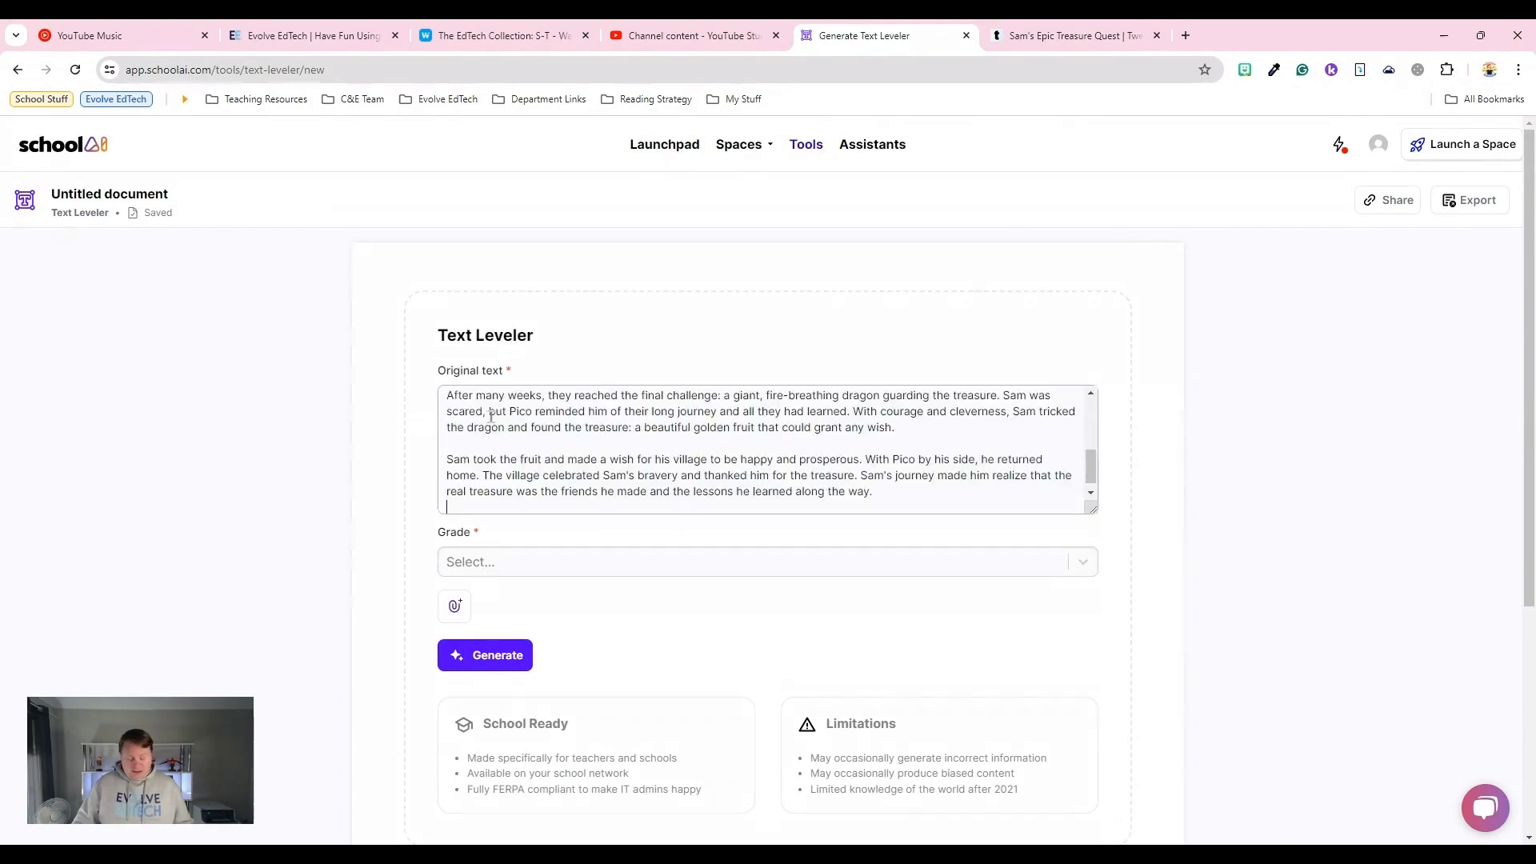
key("BackSpace")
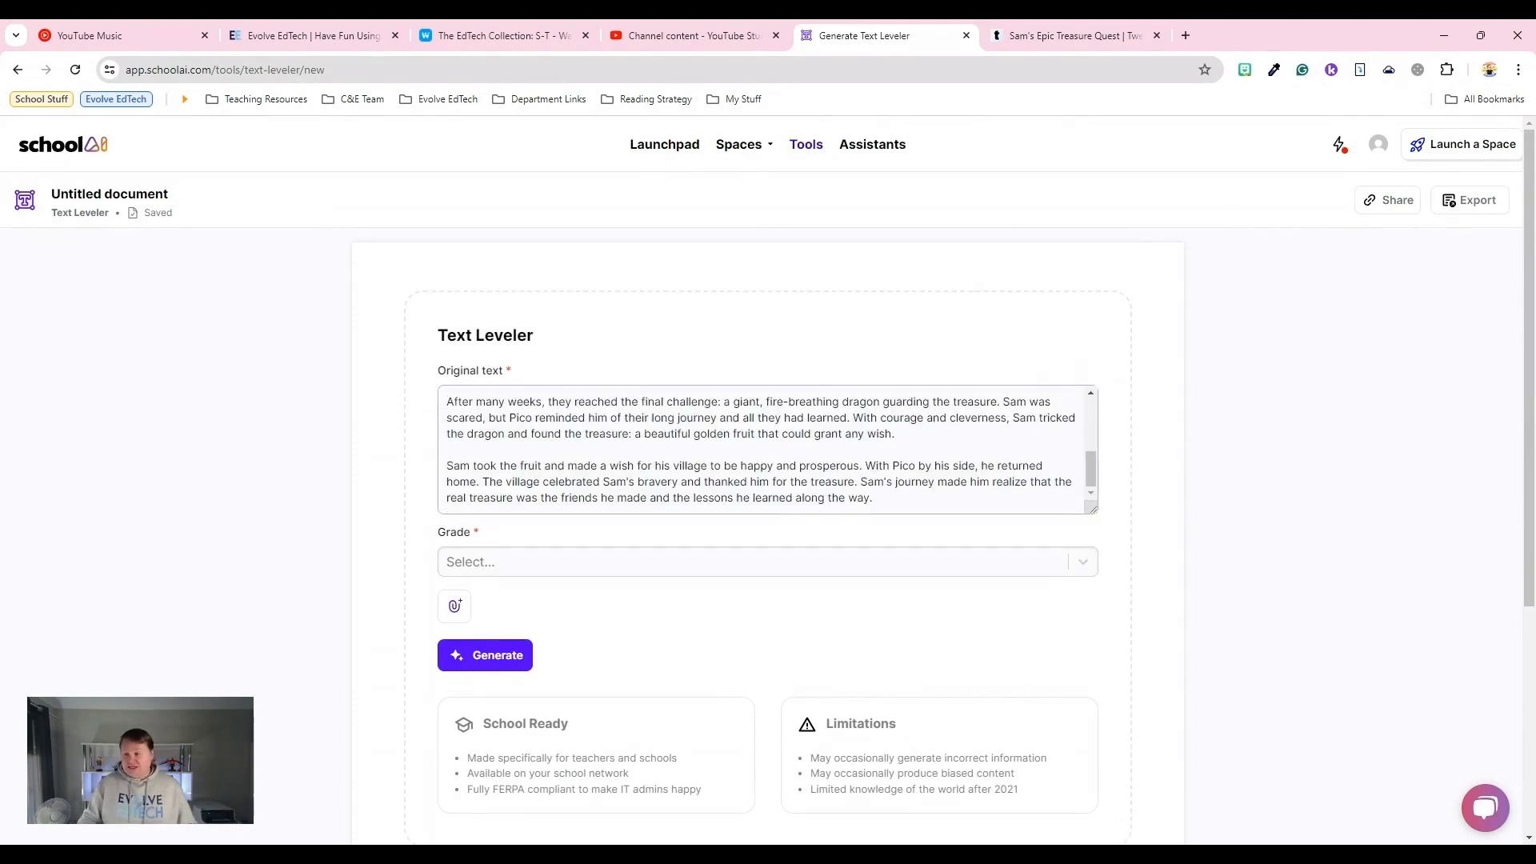
Generate a 5th grade version of the story and show the prompt details beside the result
left_click(531, 564)
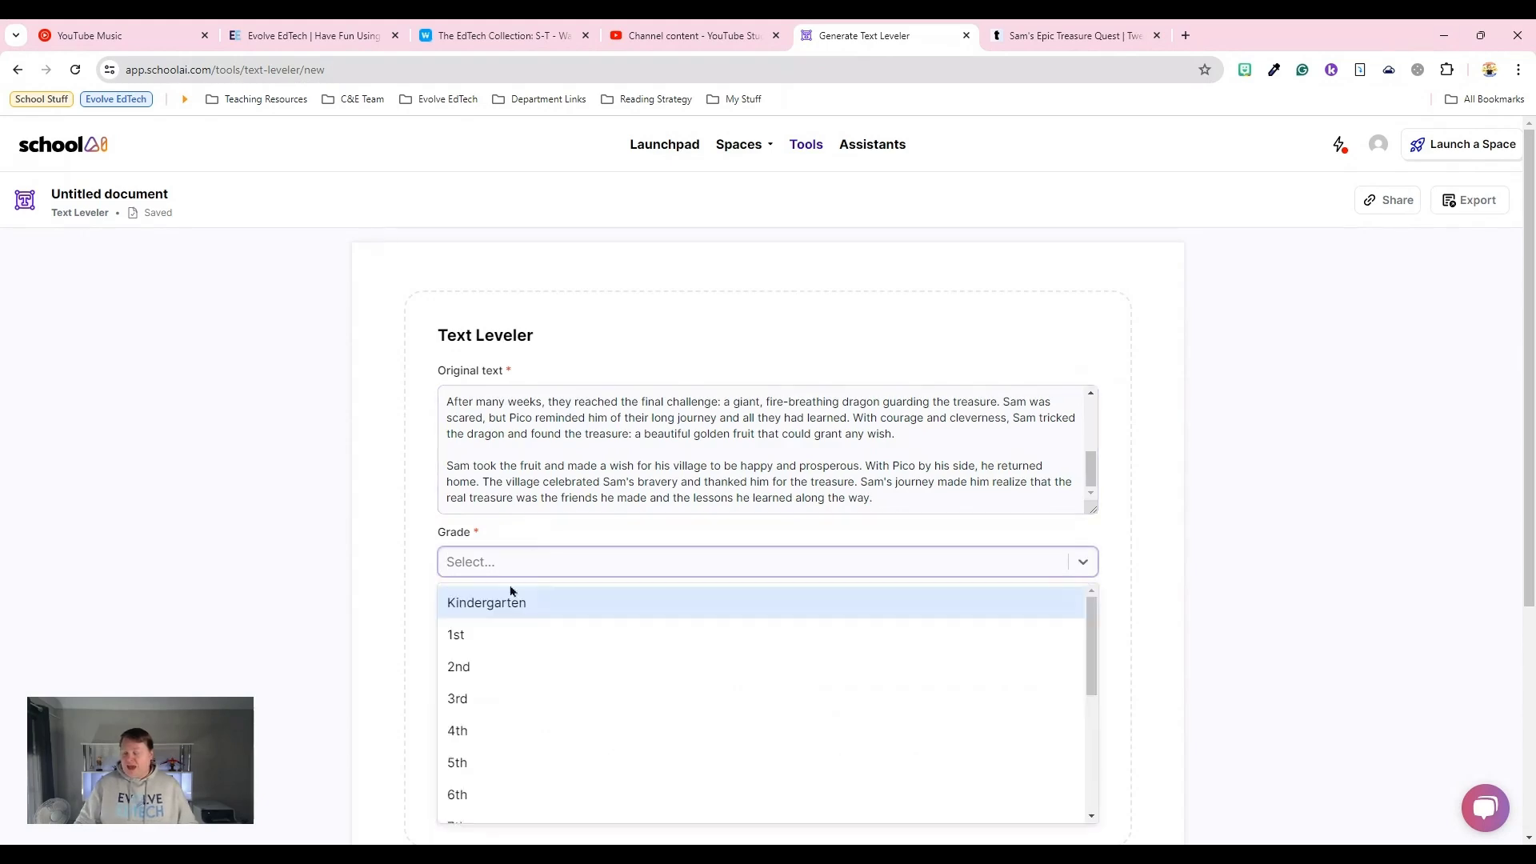
left_click(480, 760)
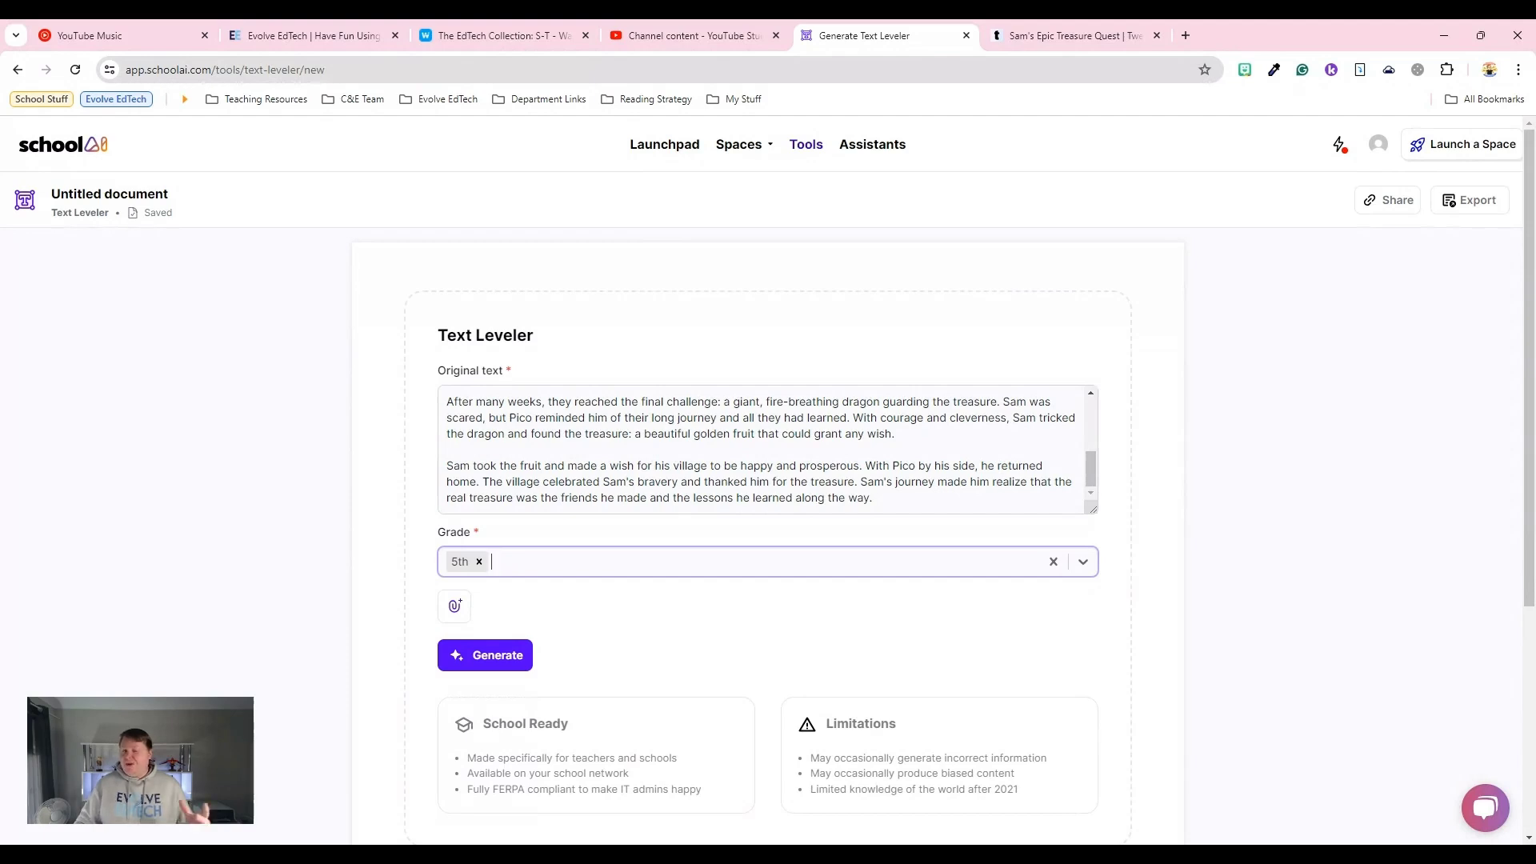
left_click(508, 663)
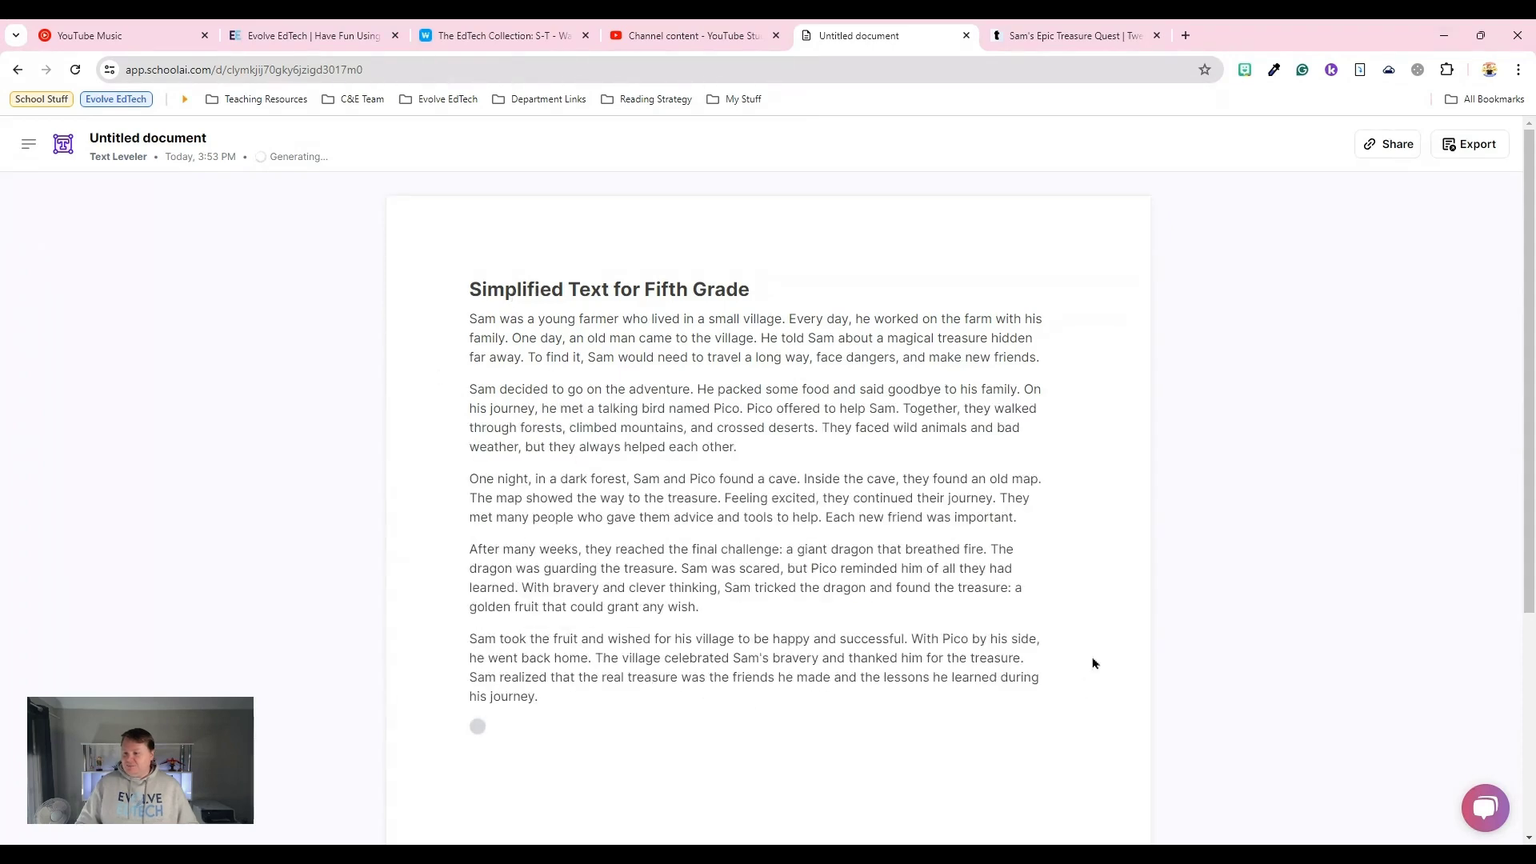
scroll(1094, 659, "down", 2)
scroll(1094, 656, "up", 1)
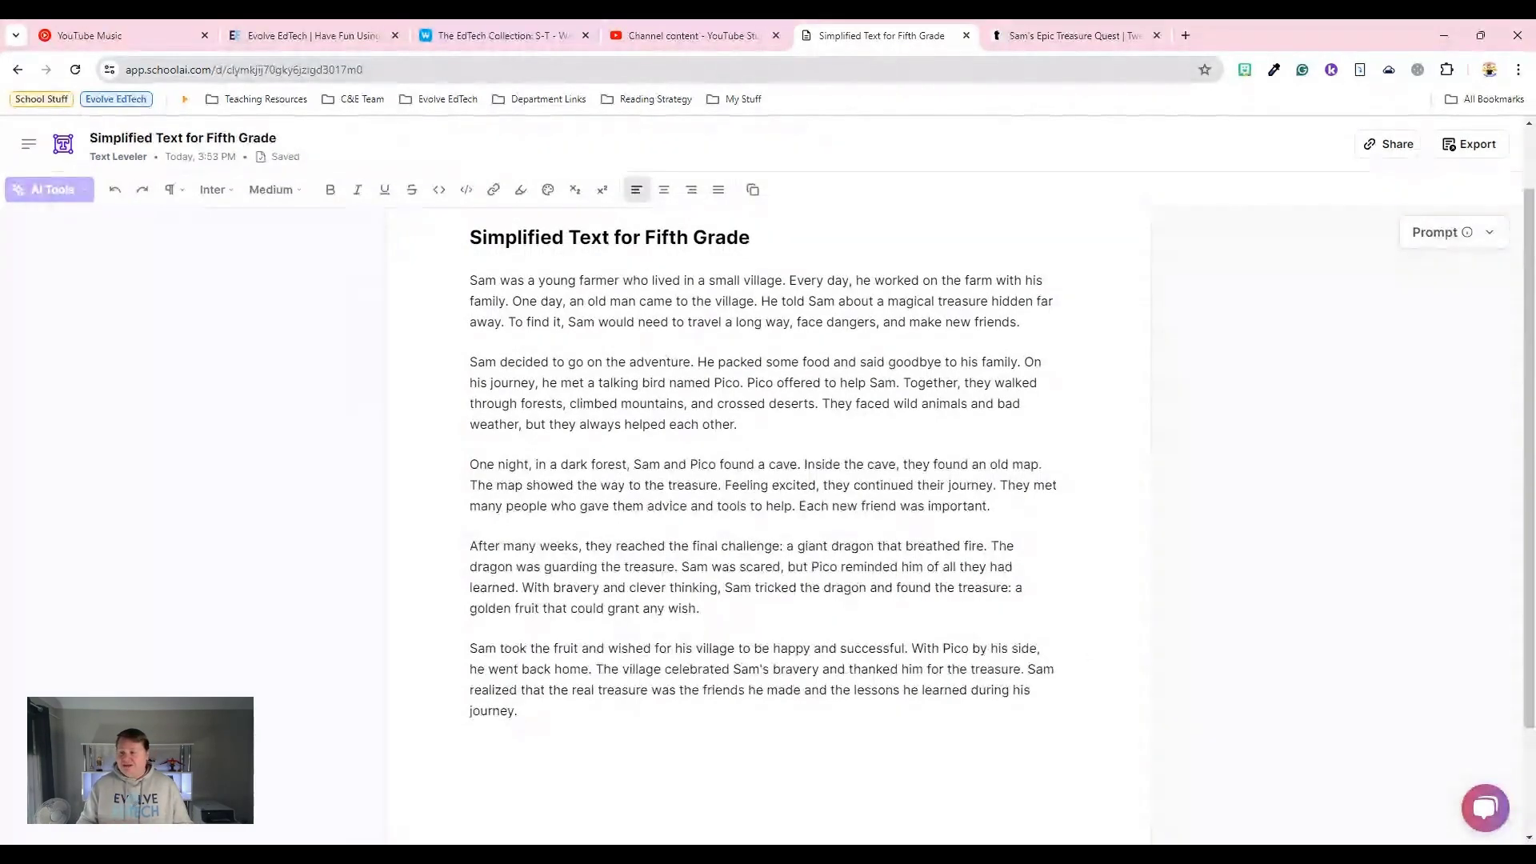
left_click(1428, 240)
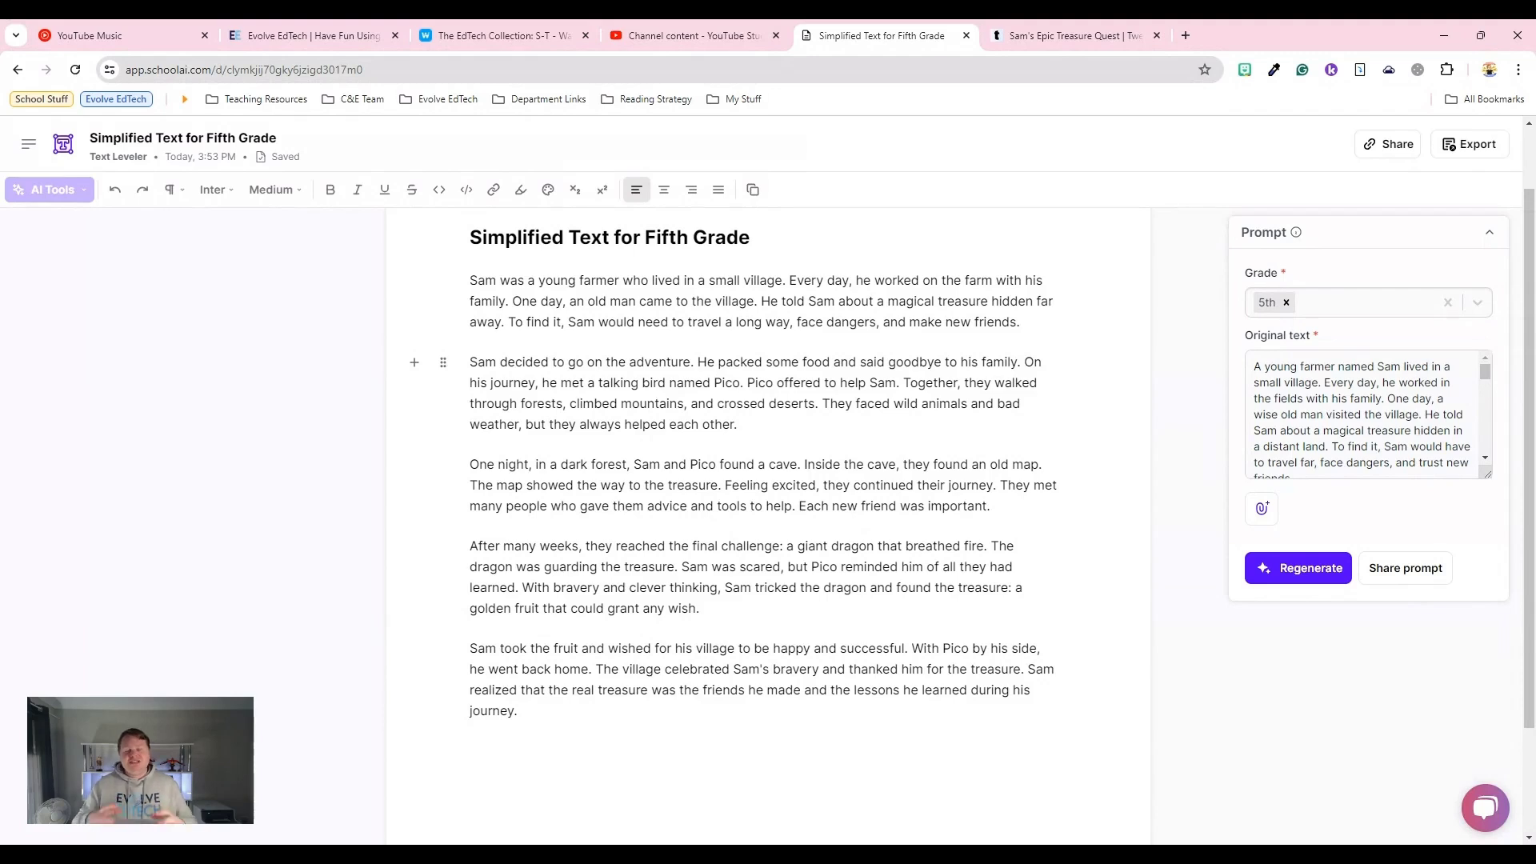
Switch to Twee and open the "Billy Elliot's Story." project from the saved projects
left_click(1006, 35)
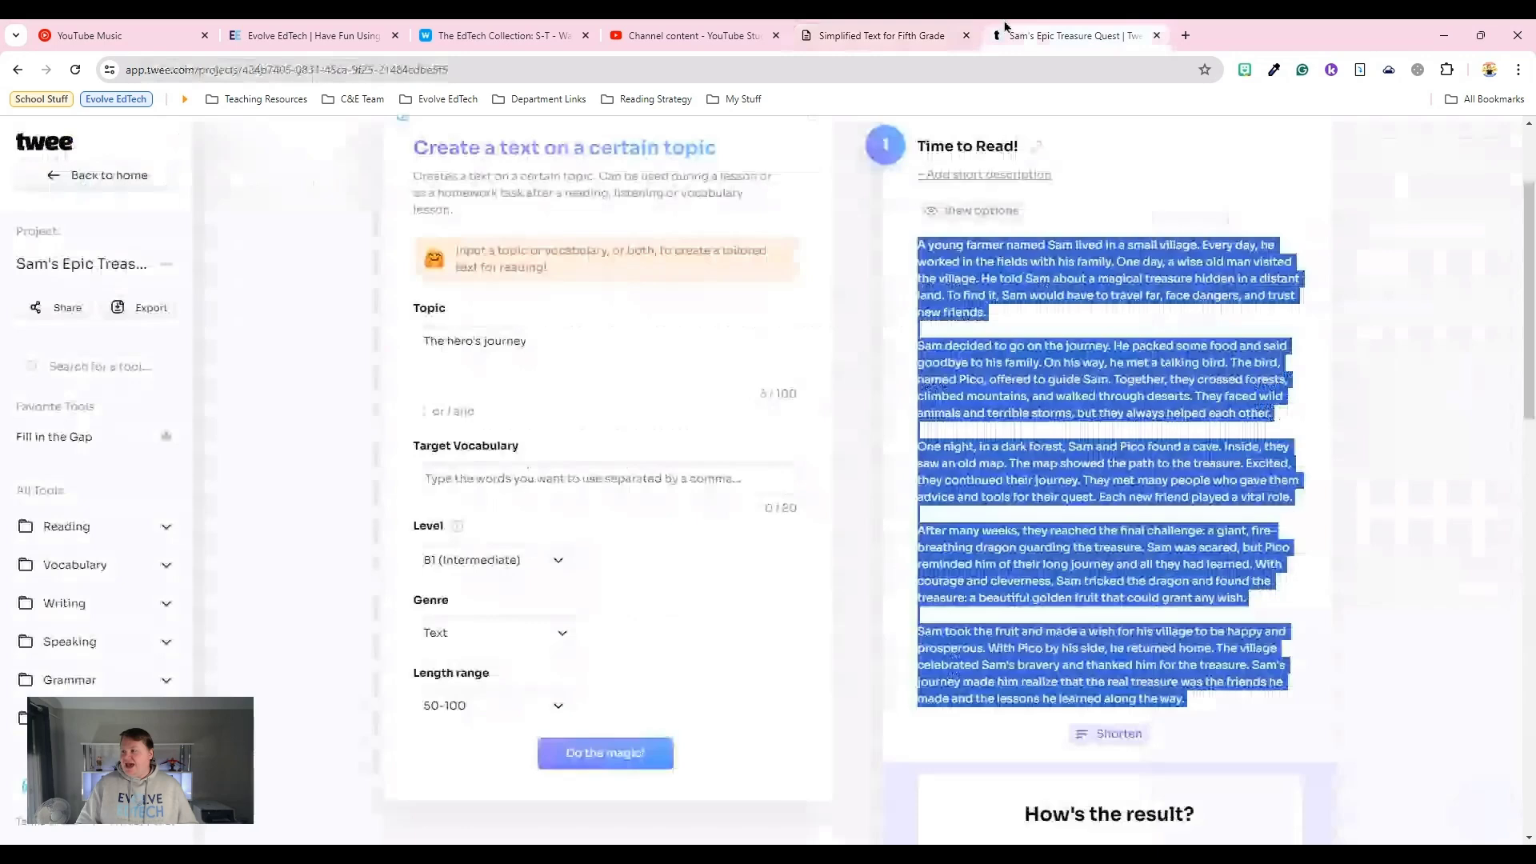
left_click(58, 187)
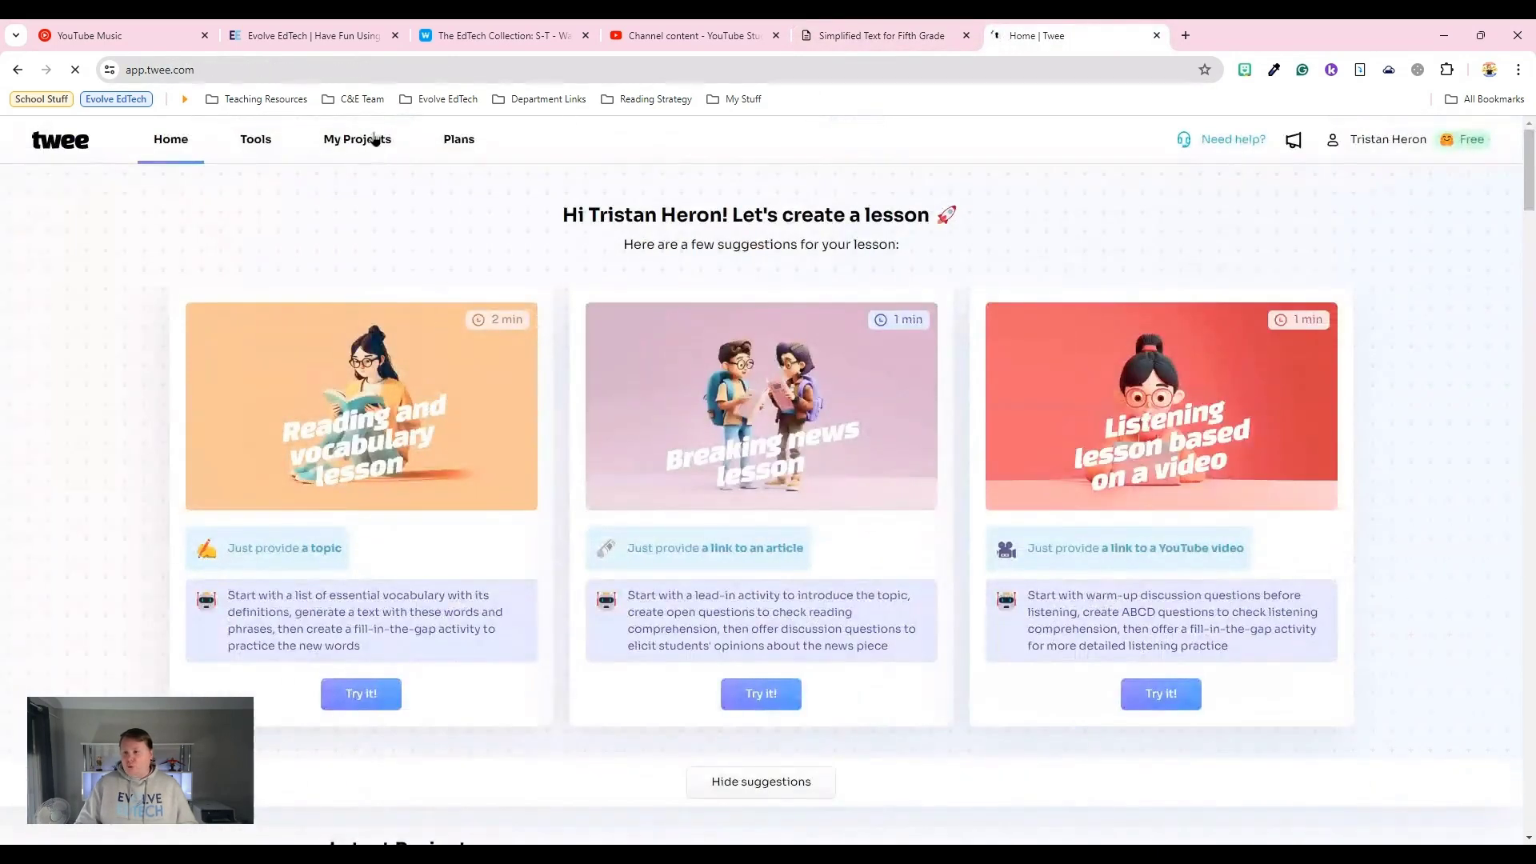
left_click(369, 142)
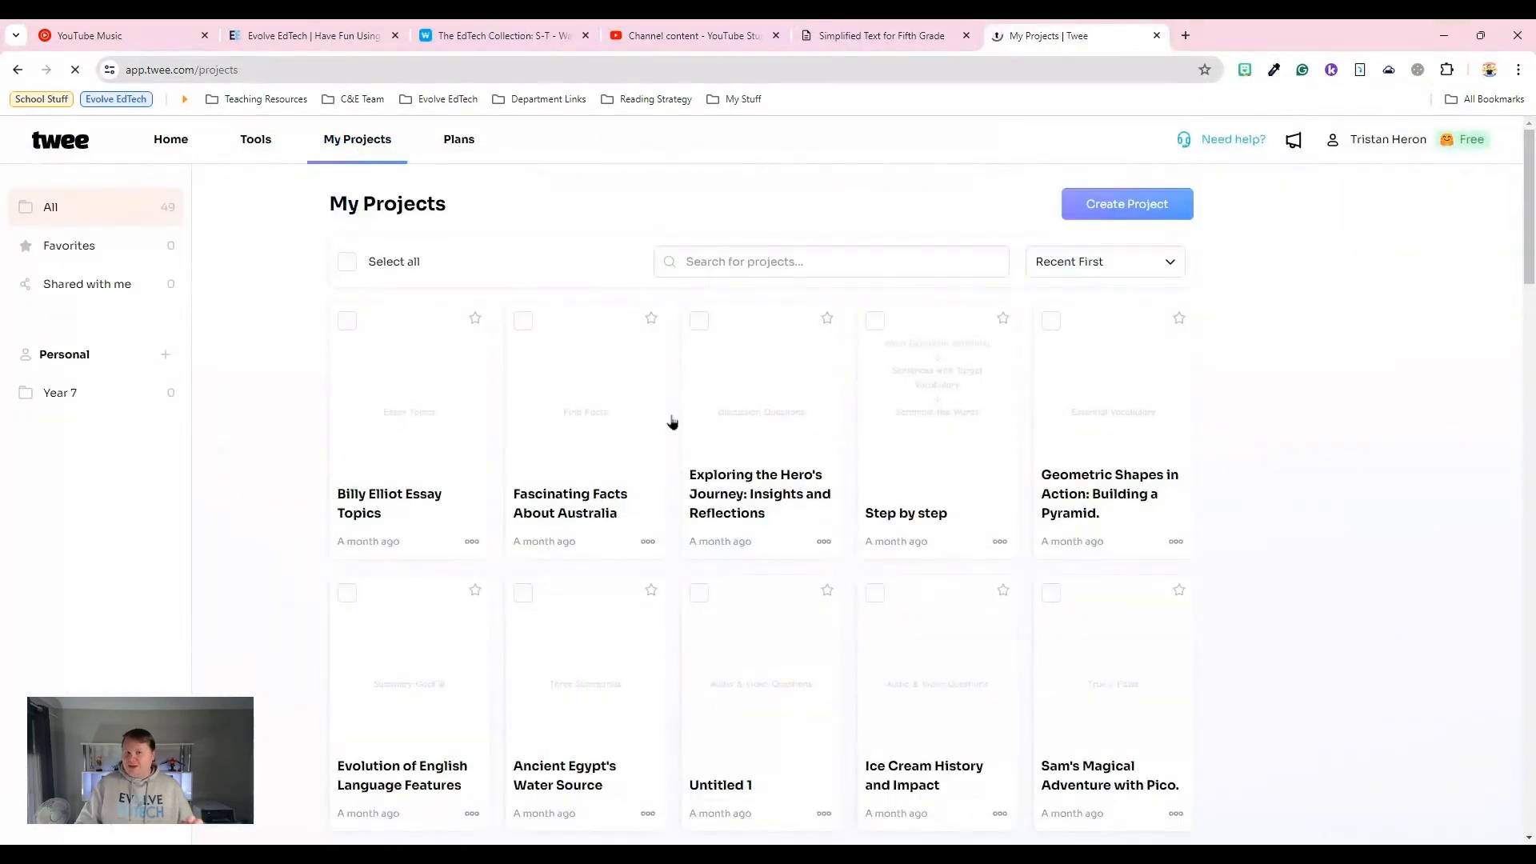
scroll(816, 637, "down", 7)
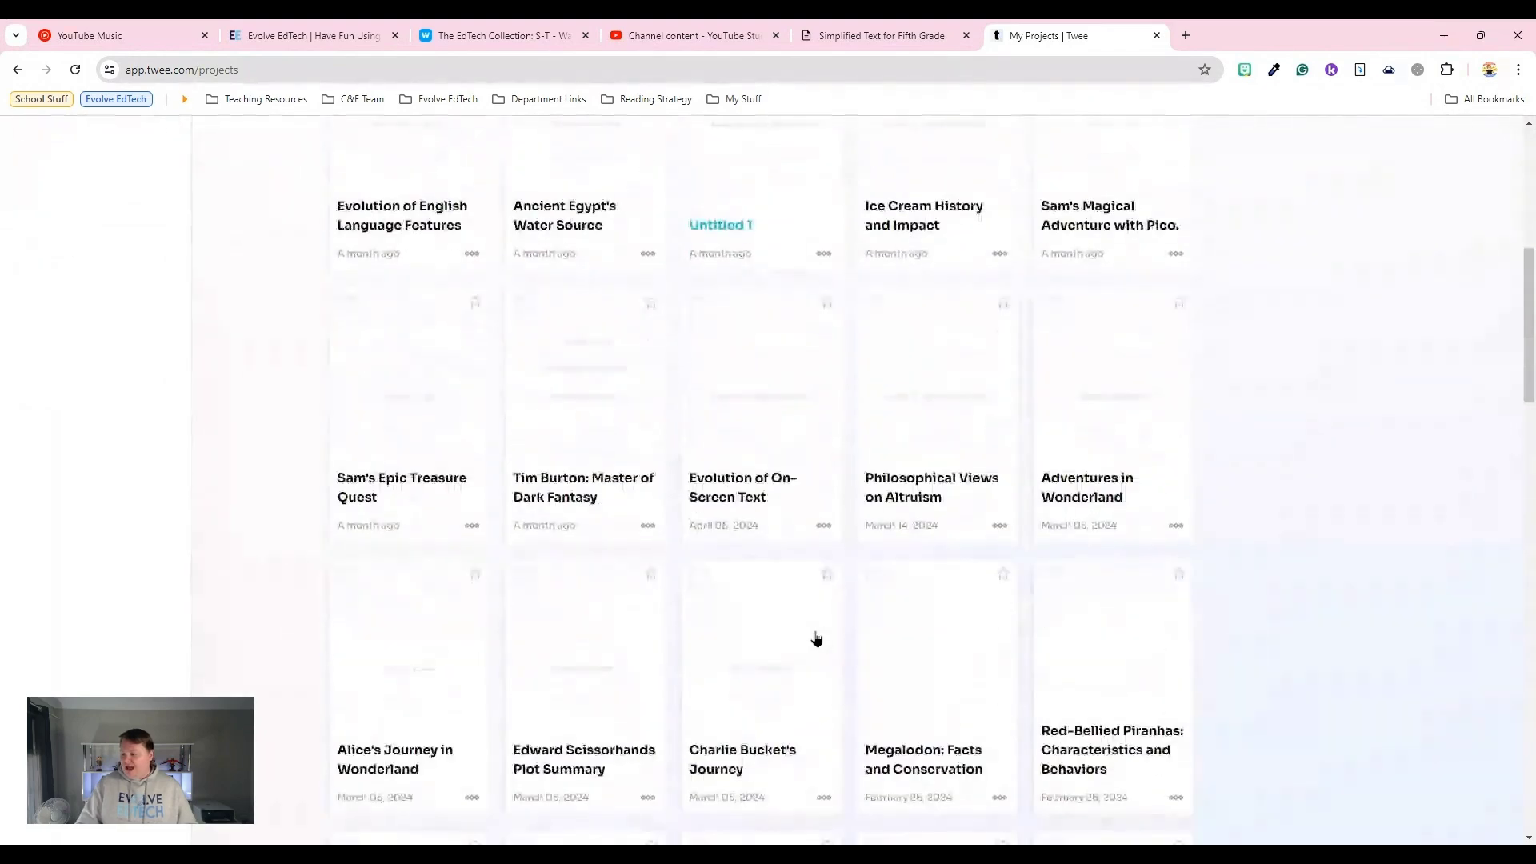
scroll(816, 638, "down", 3)
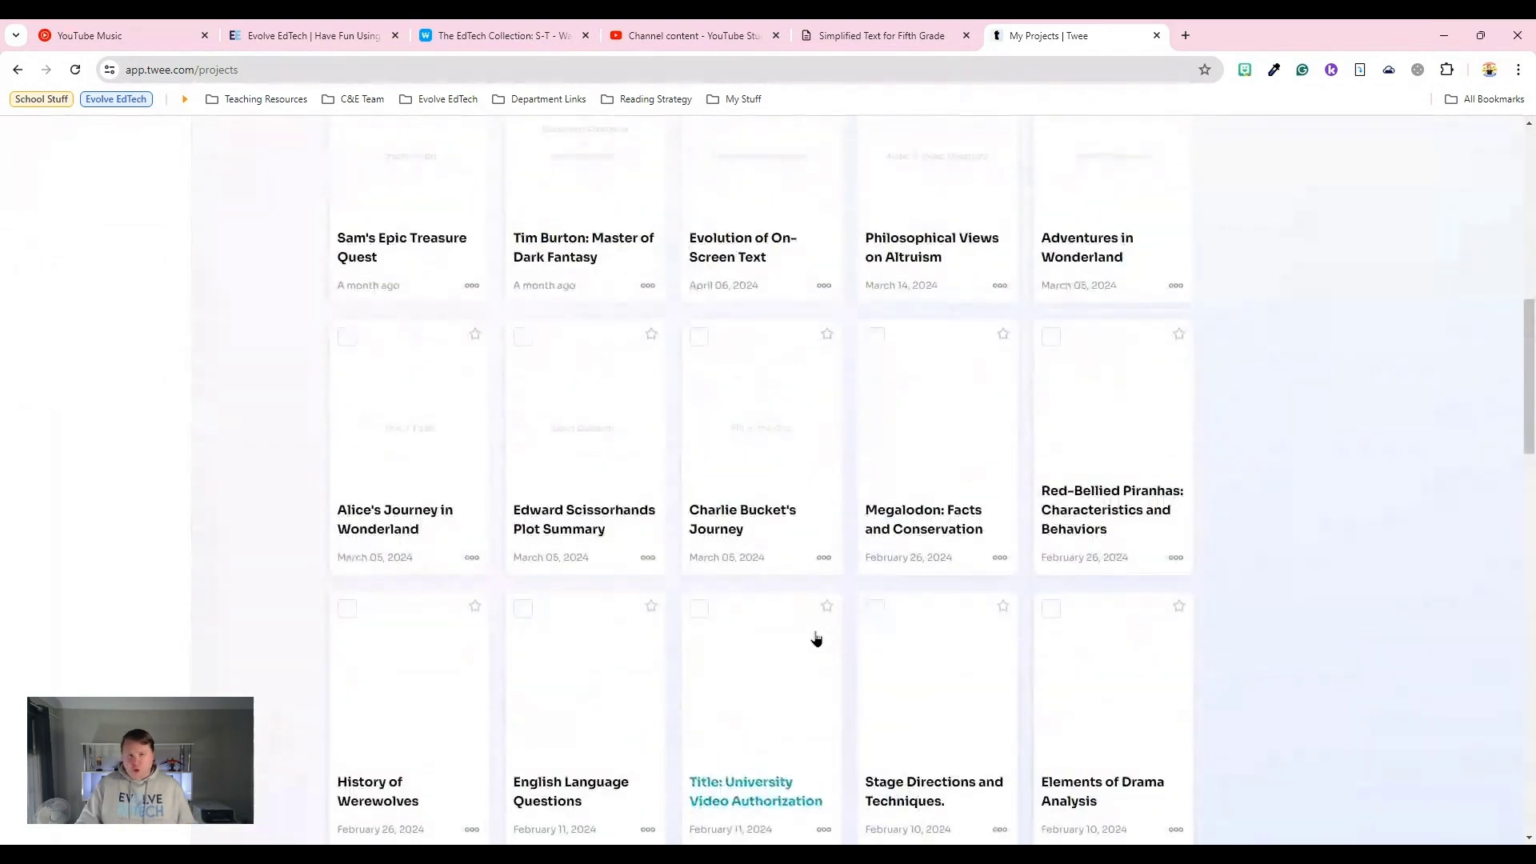
scroll(817, 638, "down", 3)
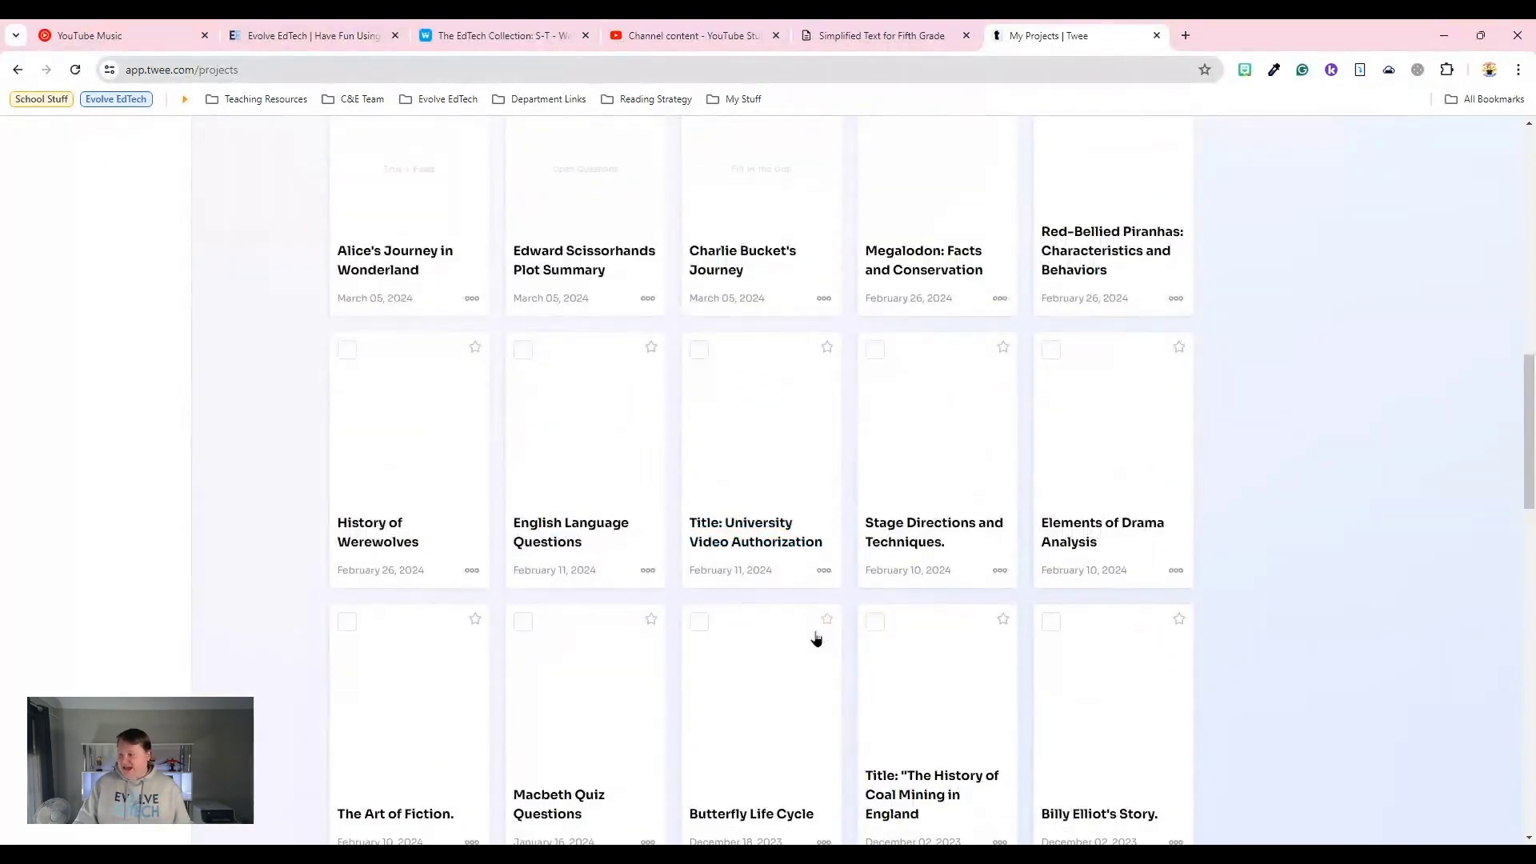
scroll(816, 638, "down", 4)
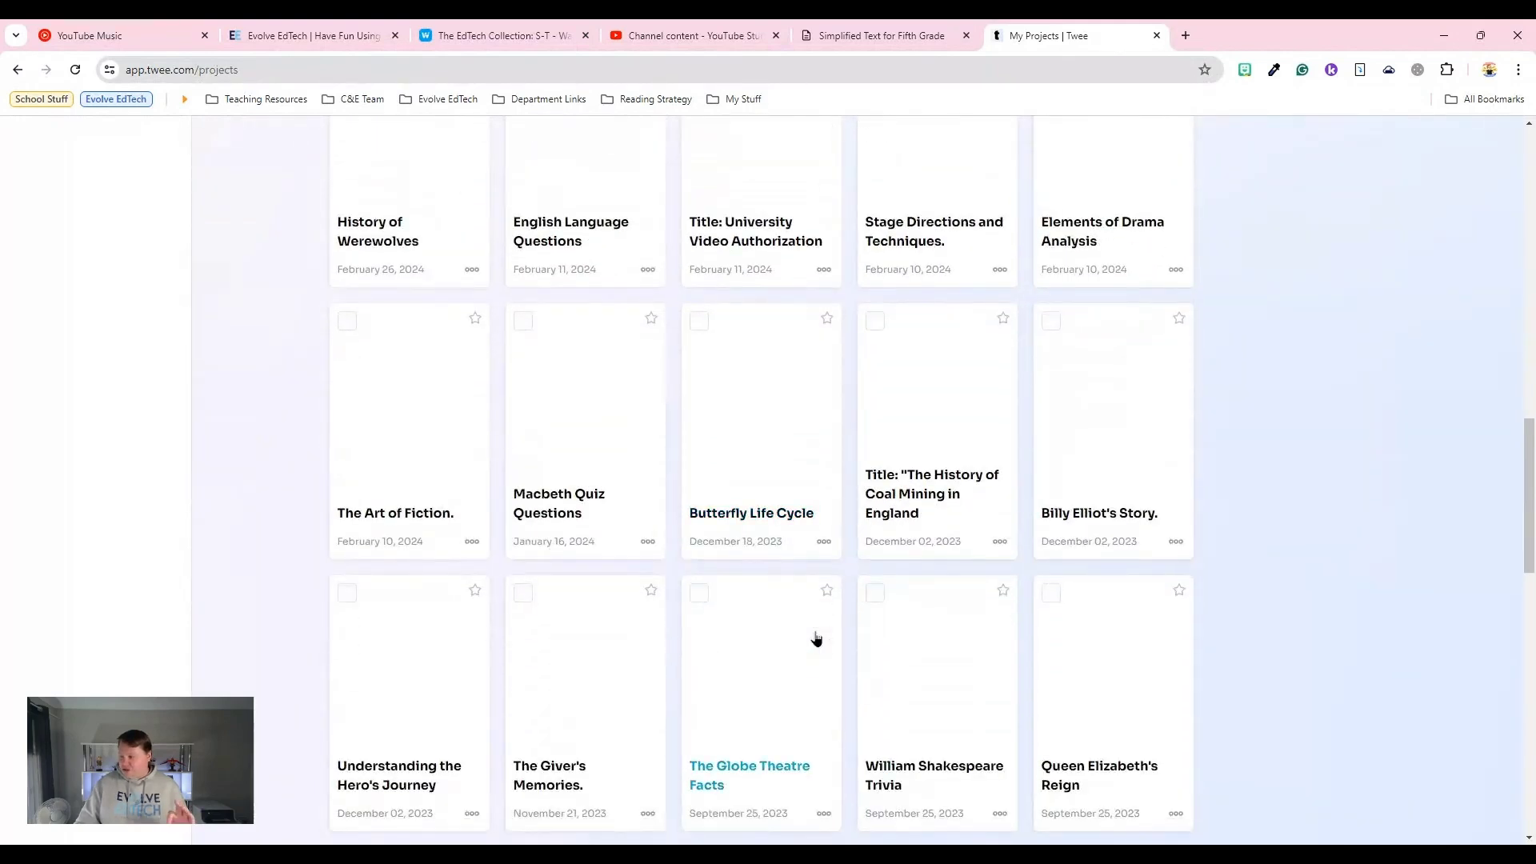
left_click(1124, 491)
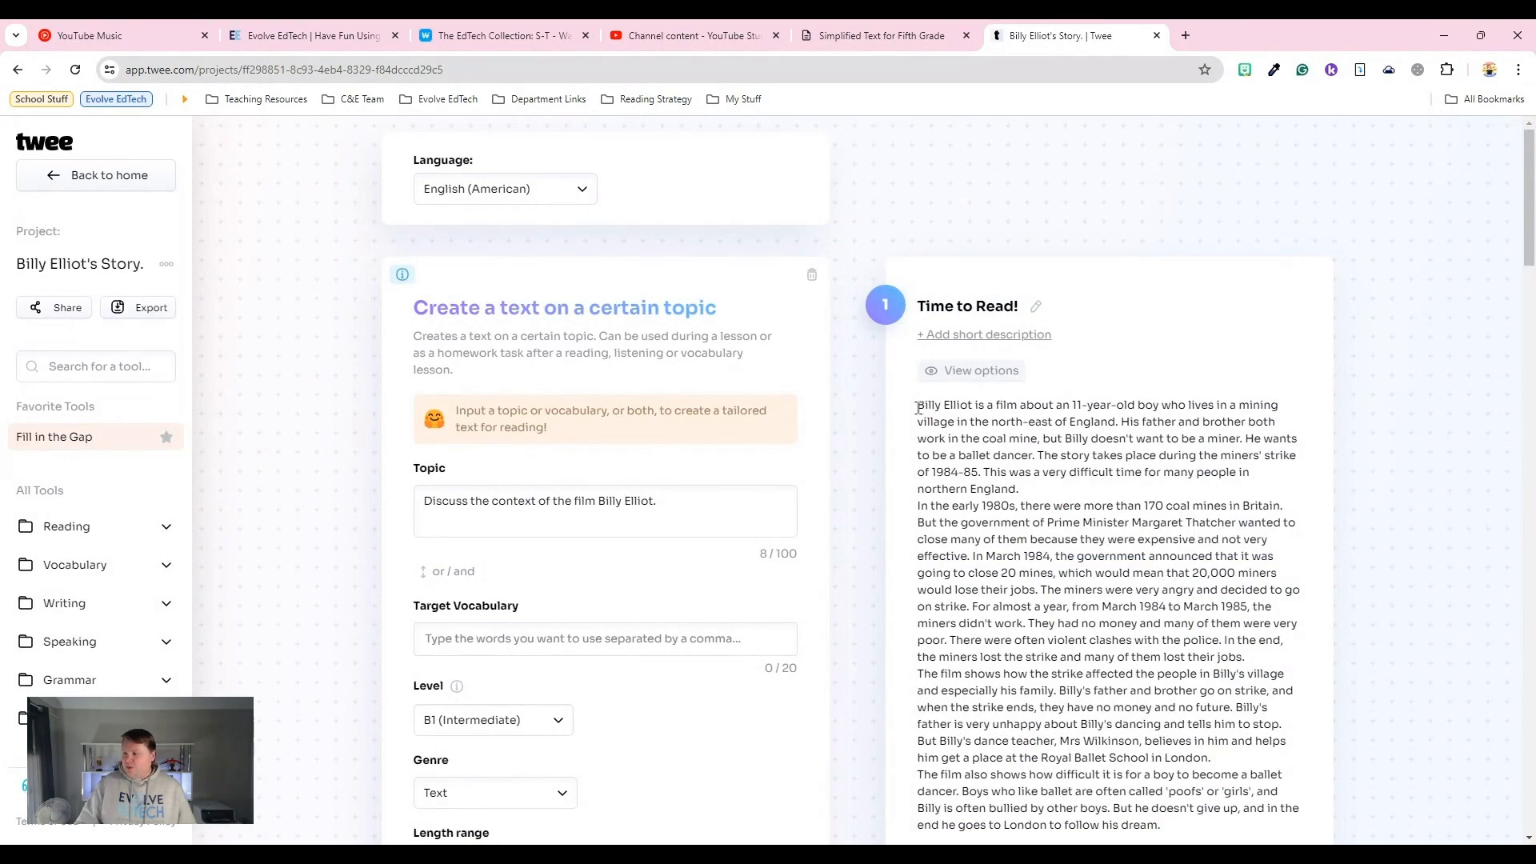
Copy the whole Billy Elliot passage, switch to SchoolAI and paste it as original text in a new Text Leveler document
left_click_drag(917, 408, 1170, 675)
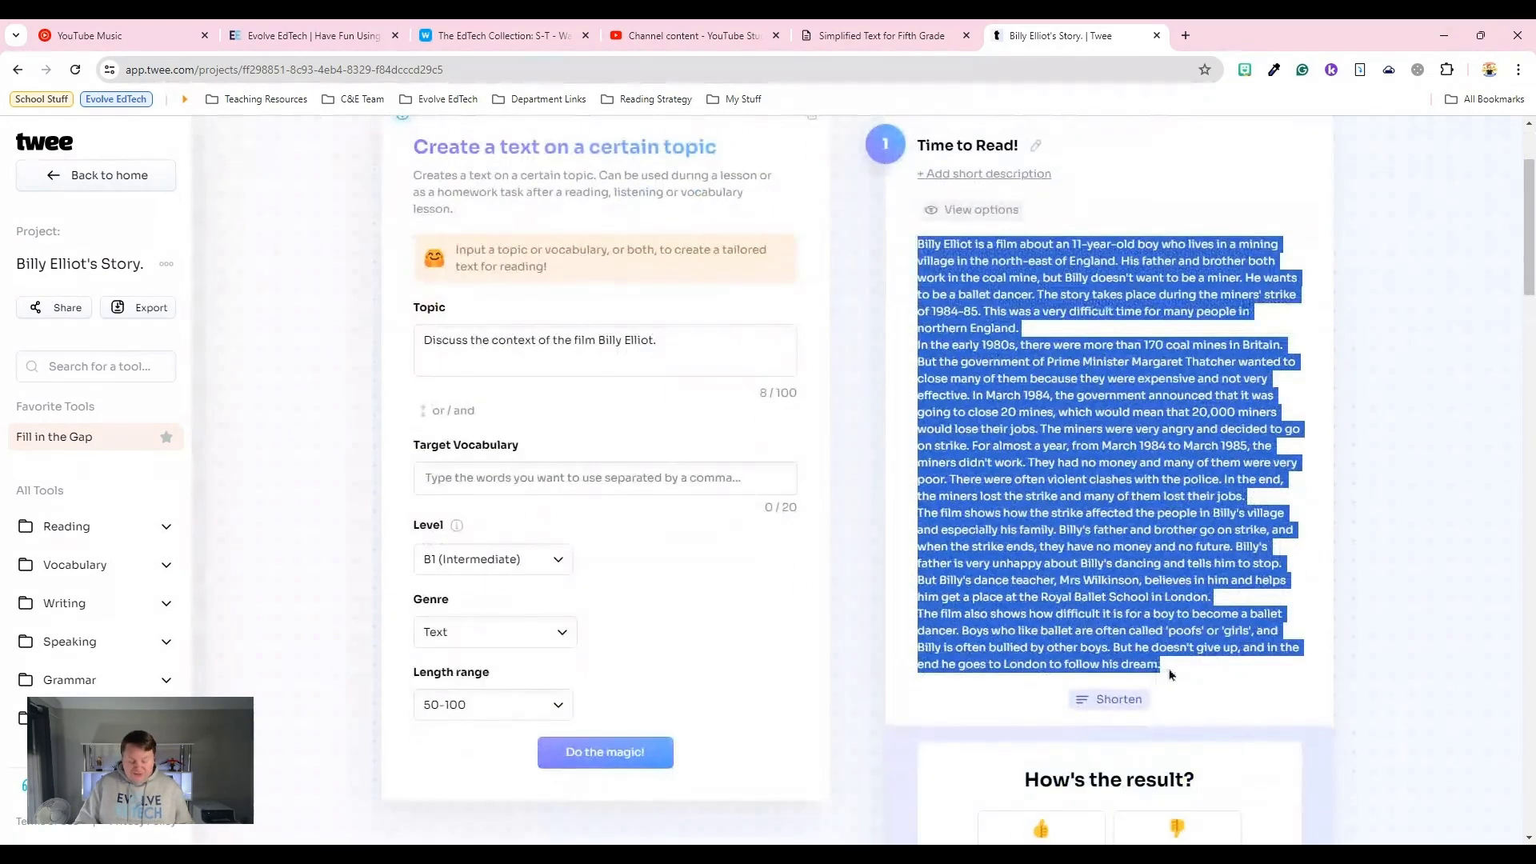
left_click(881, 35)
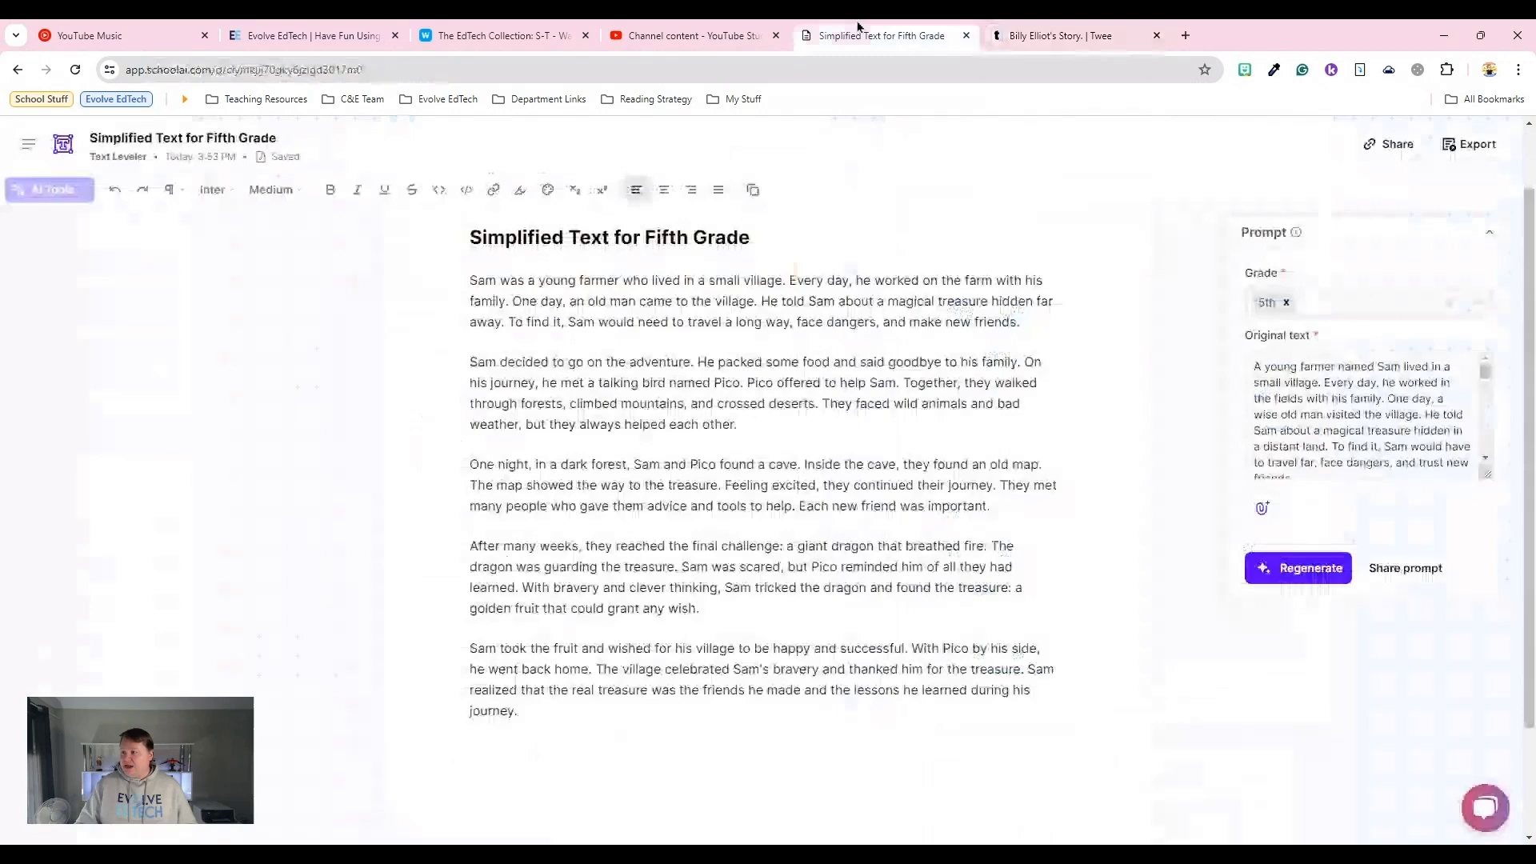
left_click(62, 147)
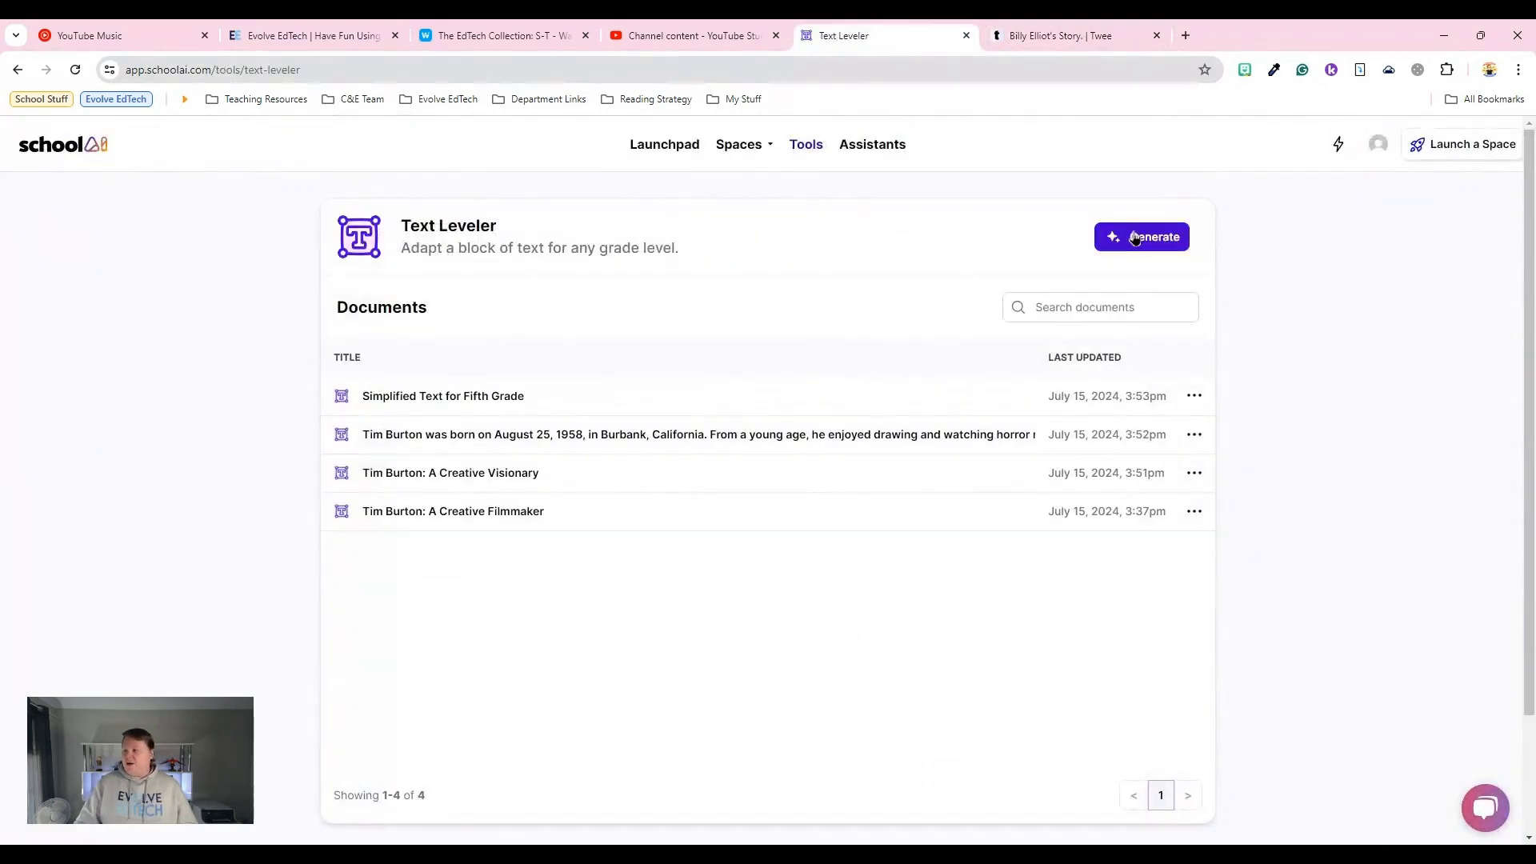
left_click(1136, 238)
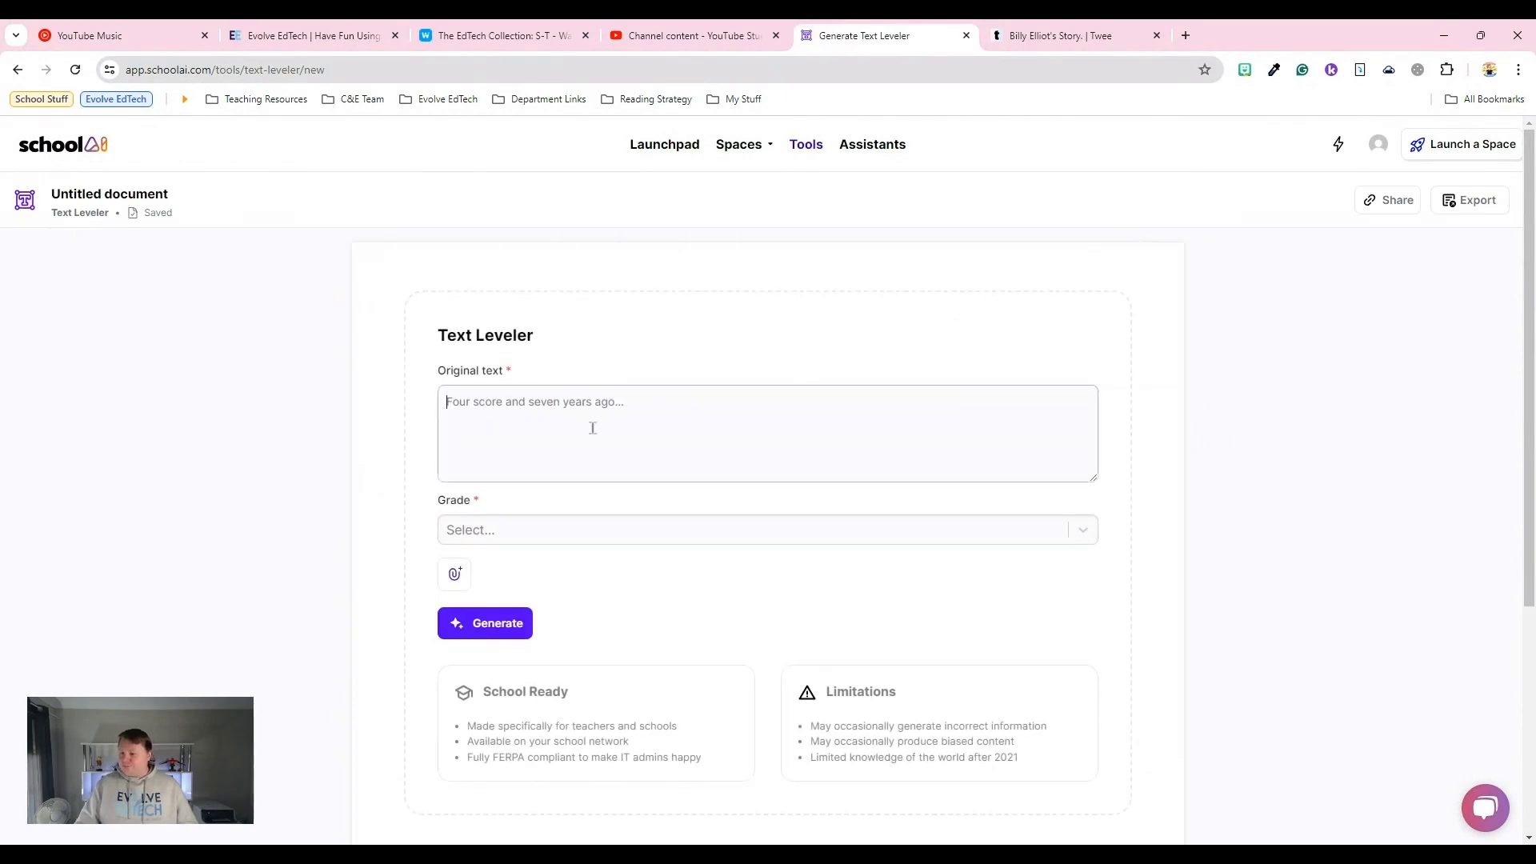
left_click(592, 428)
key("ctrl+v")
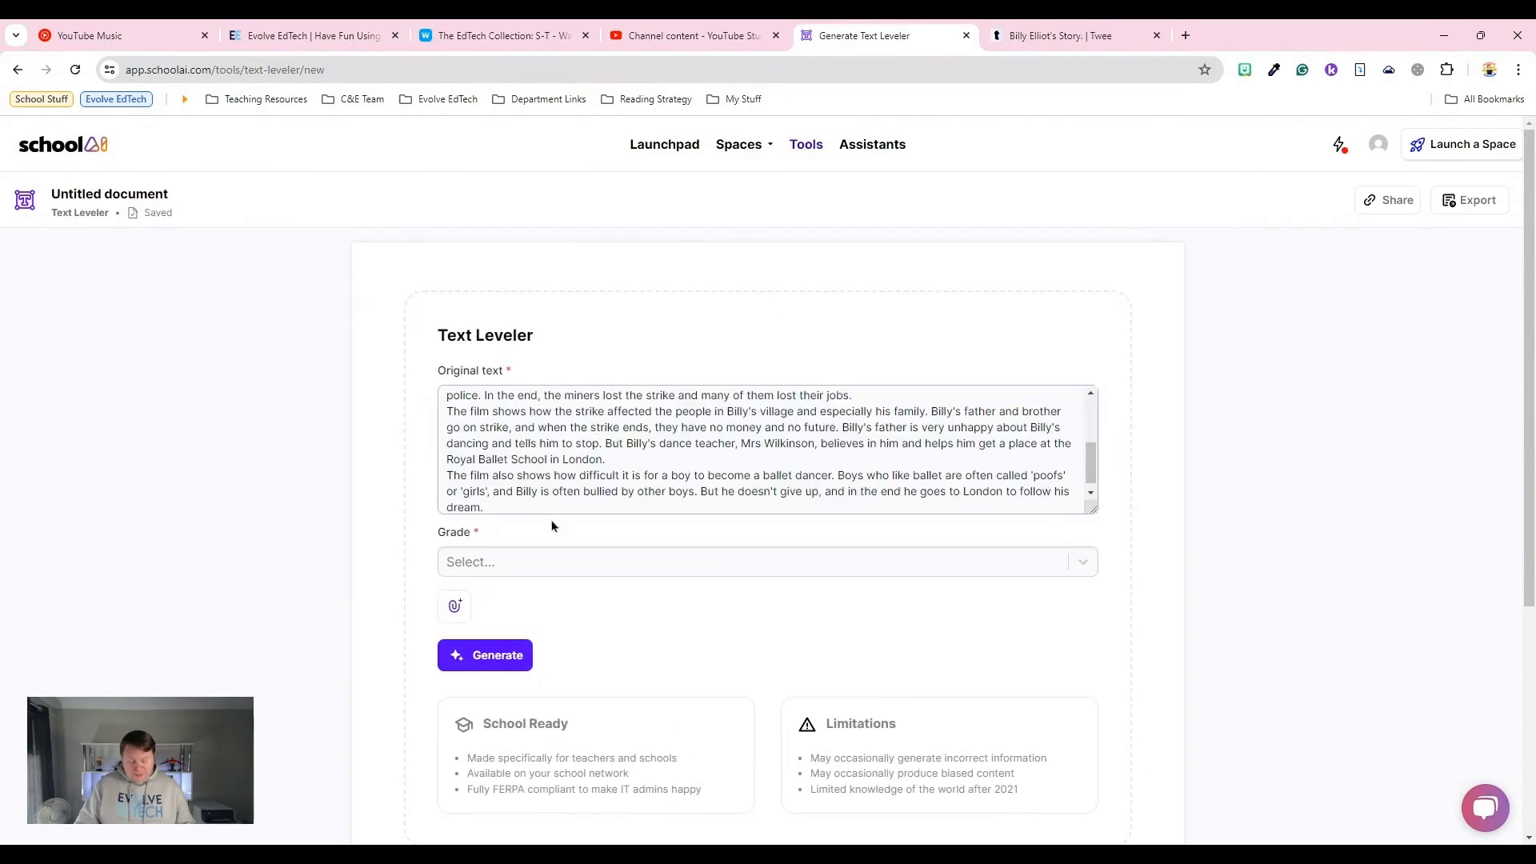
Set the grade to 12th and generate the leveled version of the Billy Elliot passage
left_click(536, 559)
scroll(504, 725, "down", 3)
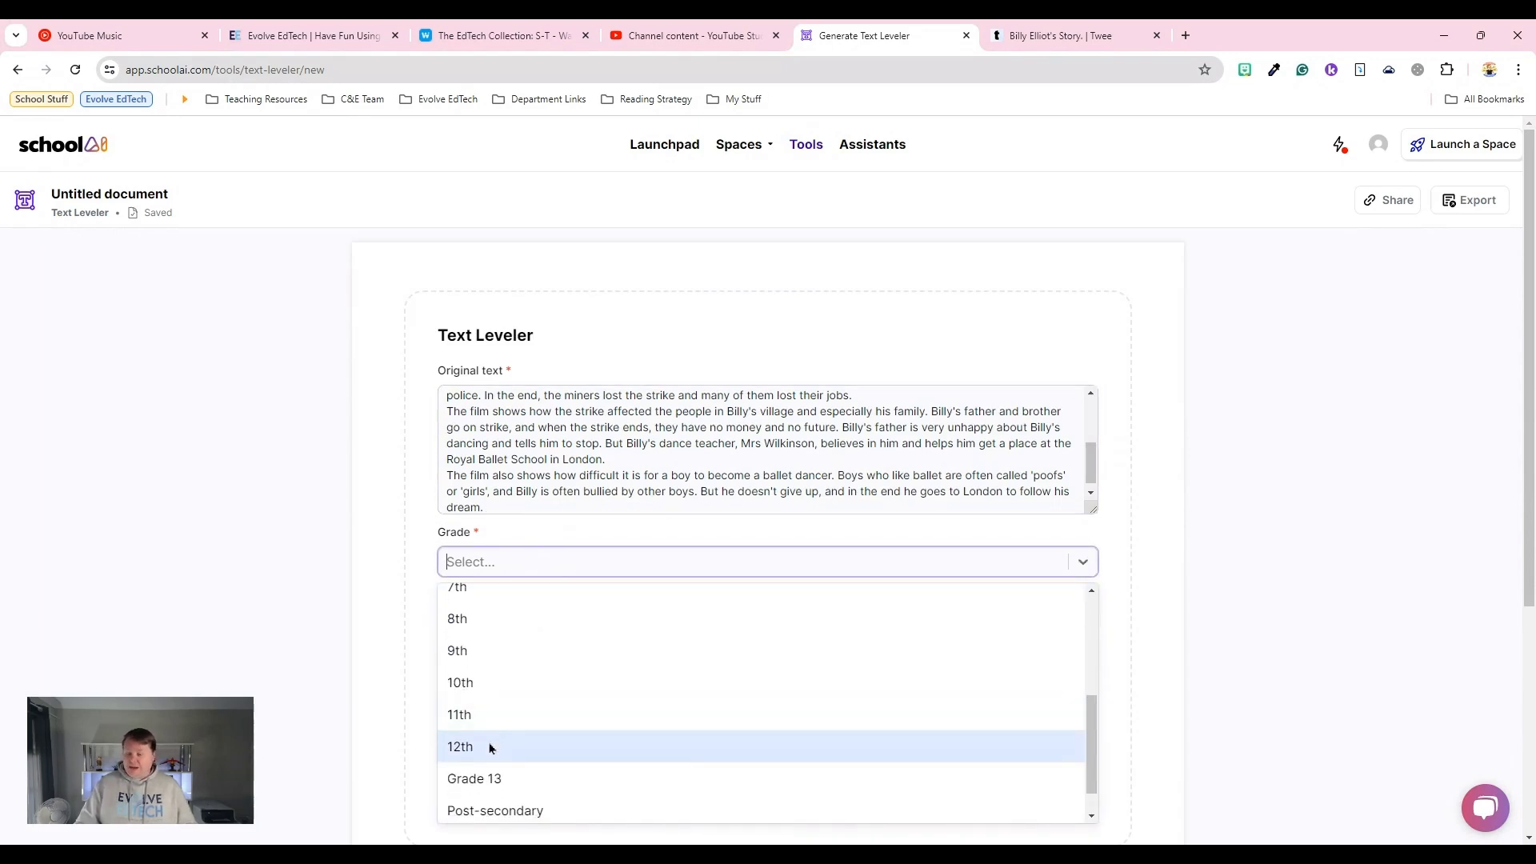
left_click(490, 746)
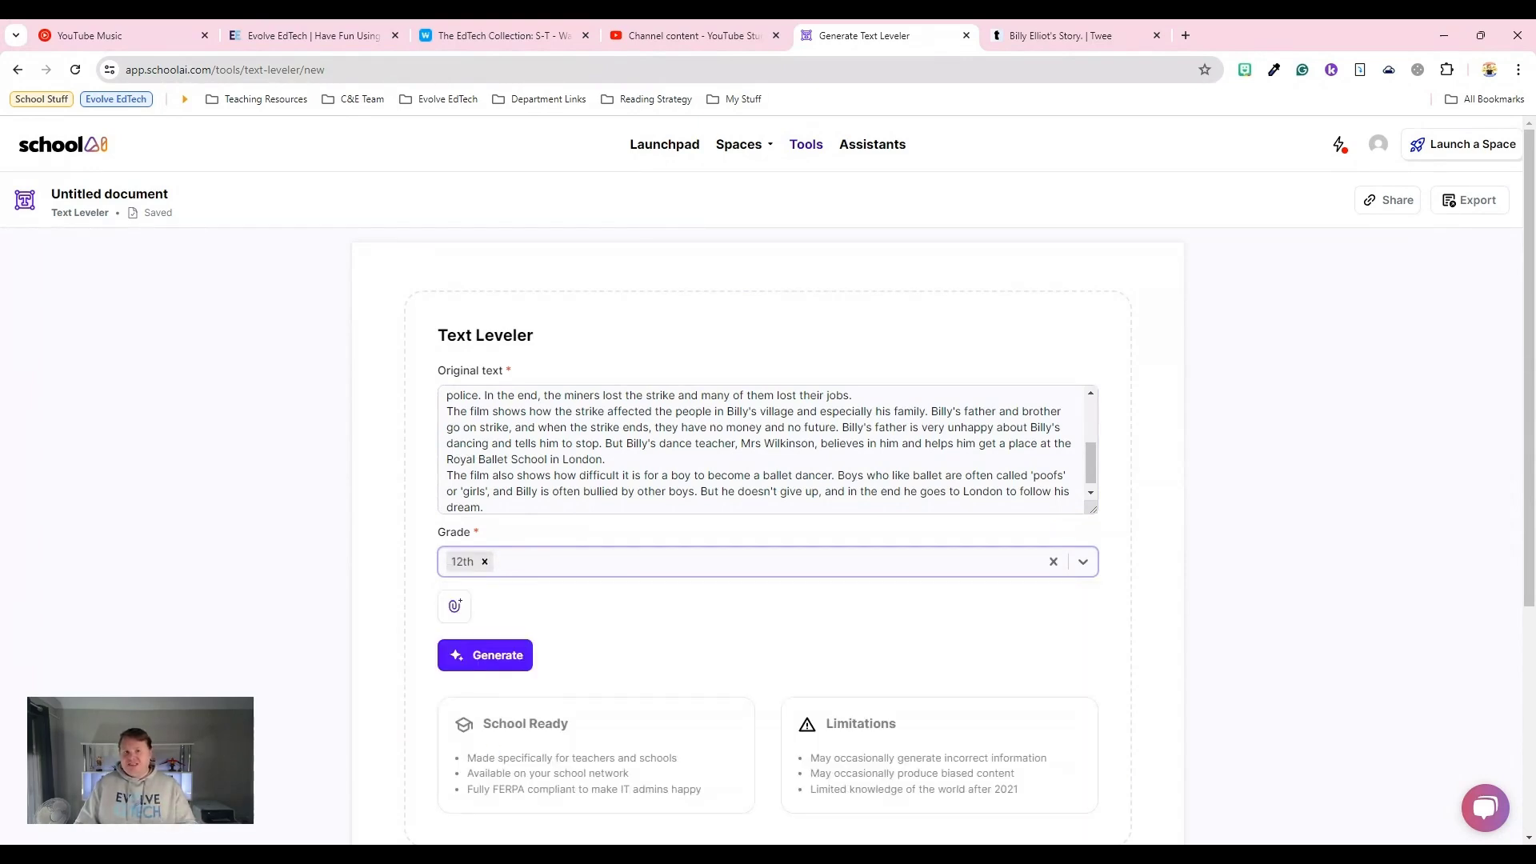
left_click(491, 657)
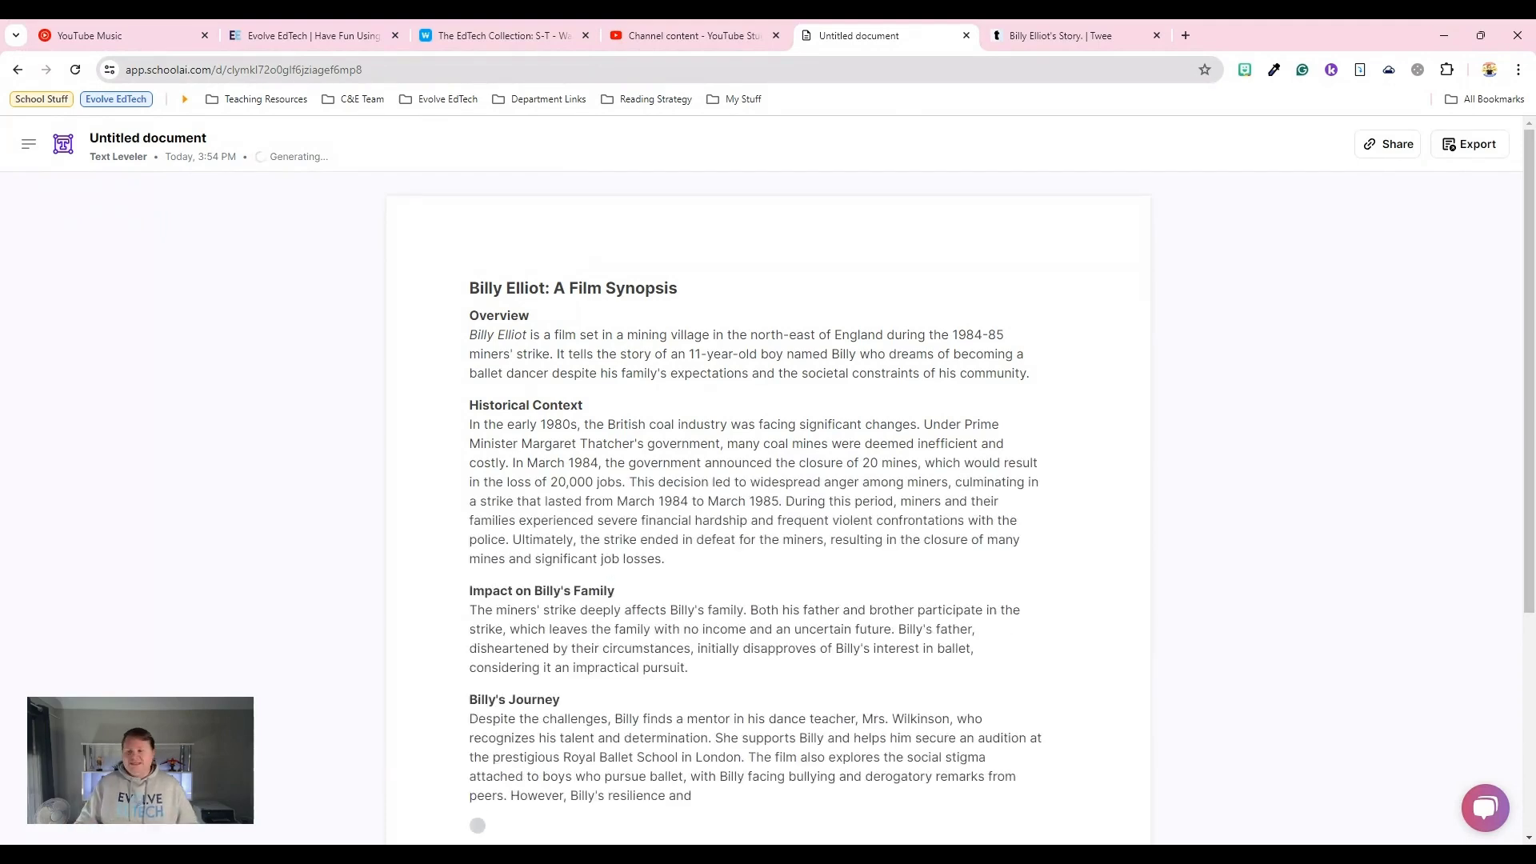
Compare the original Billy Elliot passage in Twee with the full 12th grade version in SchoolAI
left_click(1052, 35)
left_click(1079, 317)
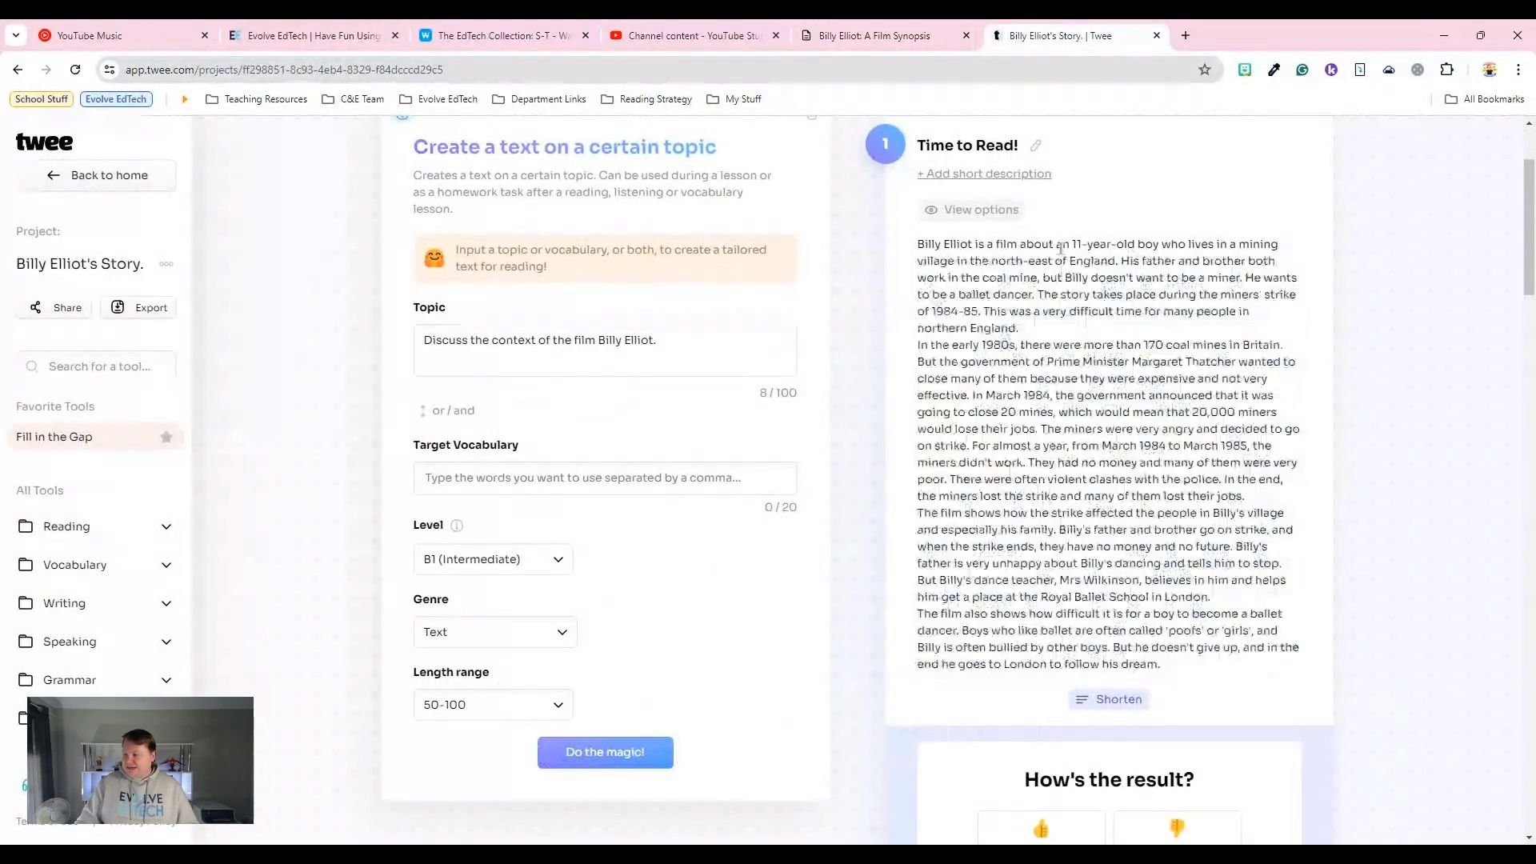
scroll(950, 428, "down", 2)
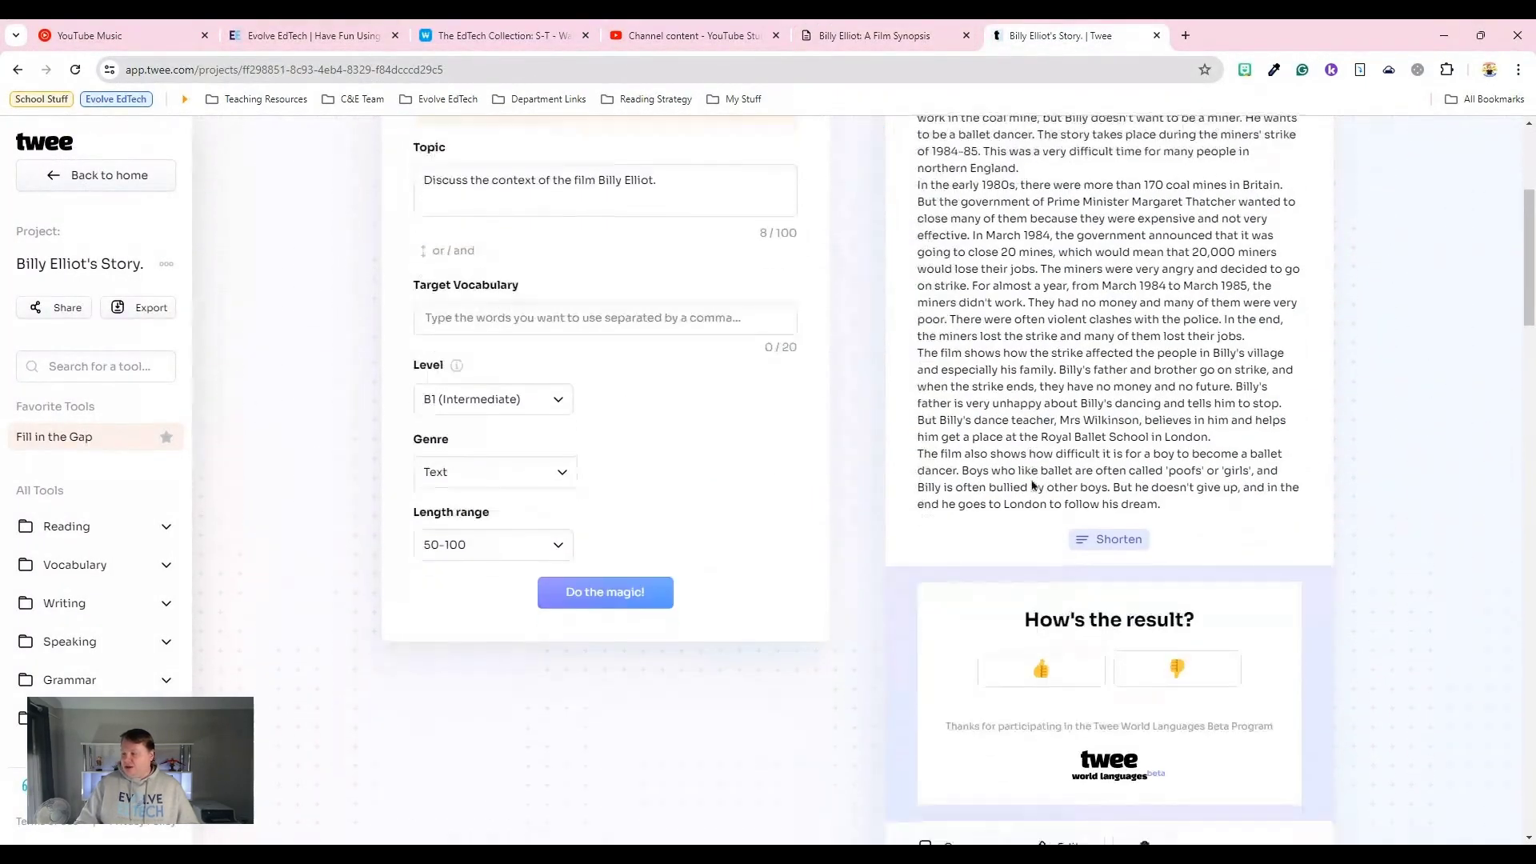
scroll(1030, 486, "up", 1)
scroll(1028, 486, "up", 1)
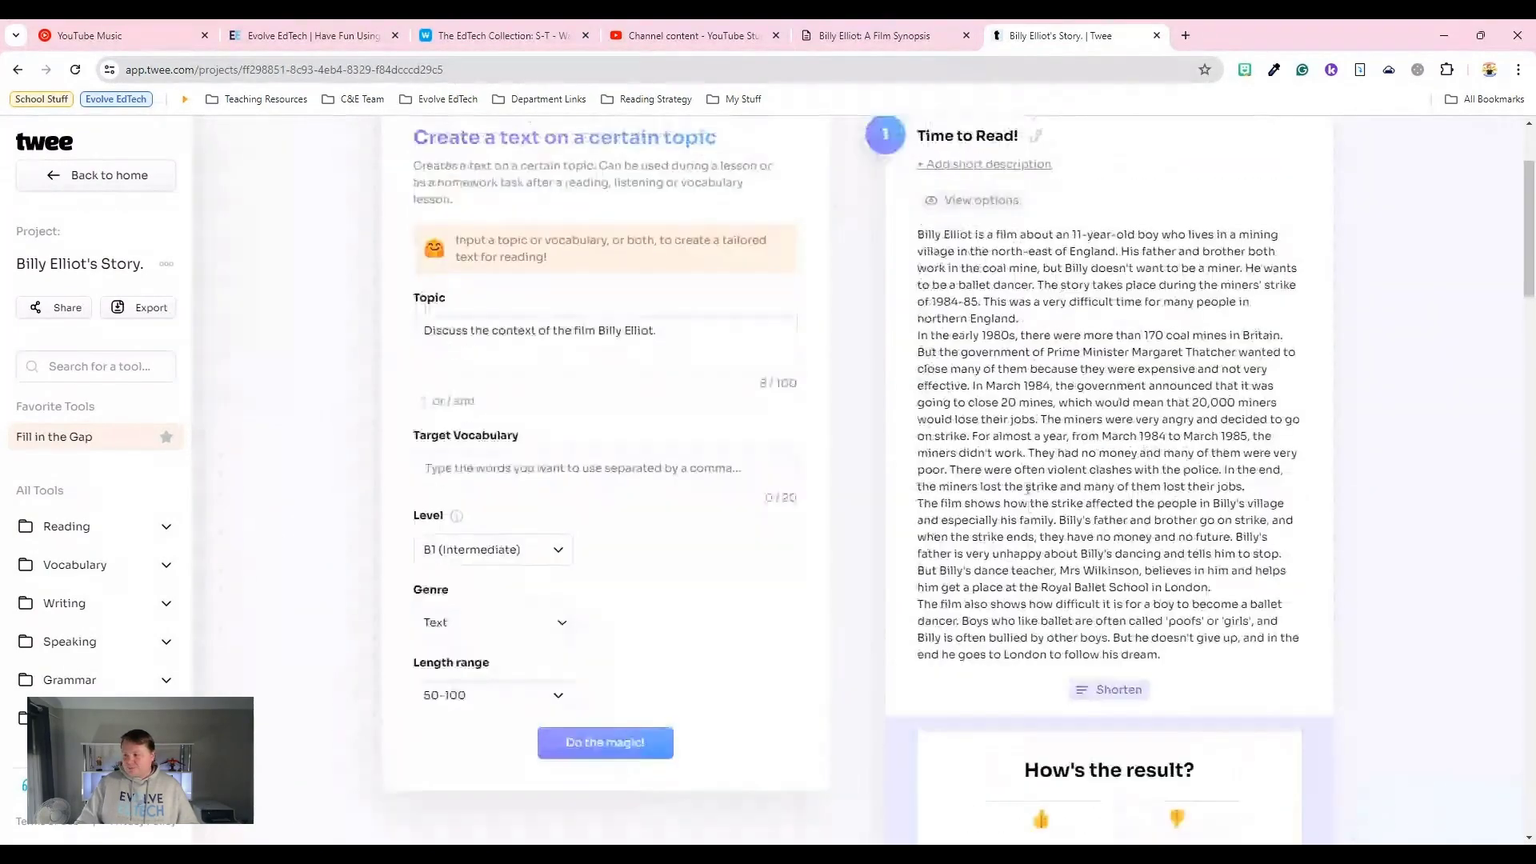
left_click(872, 35)
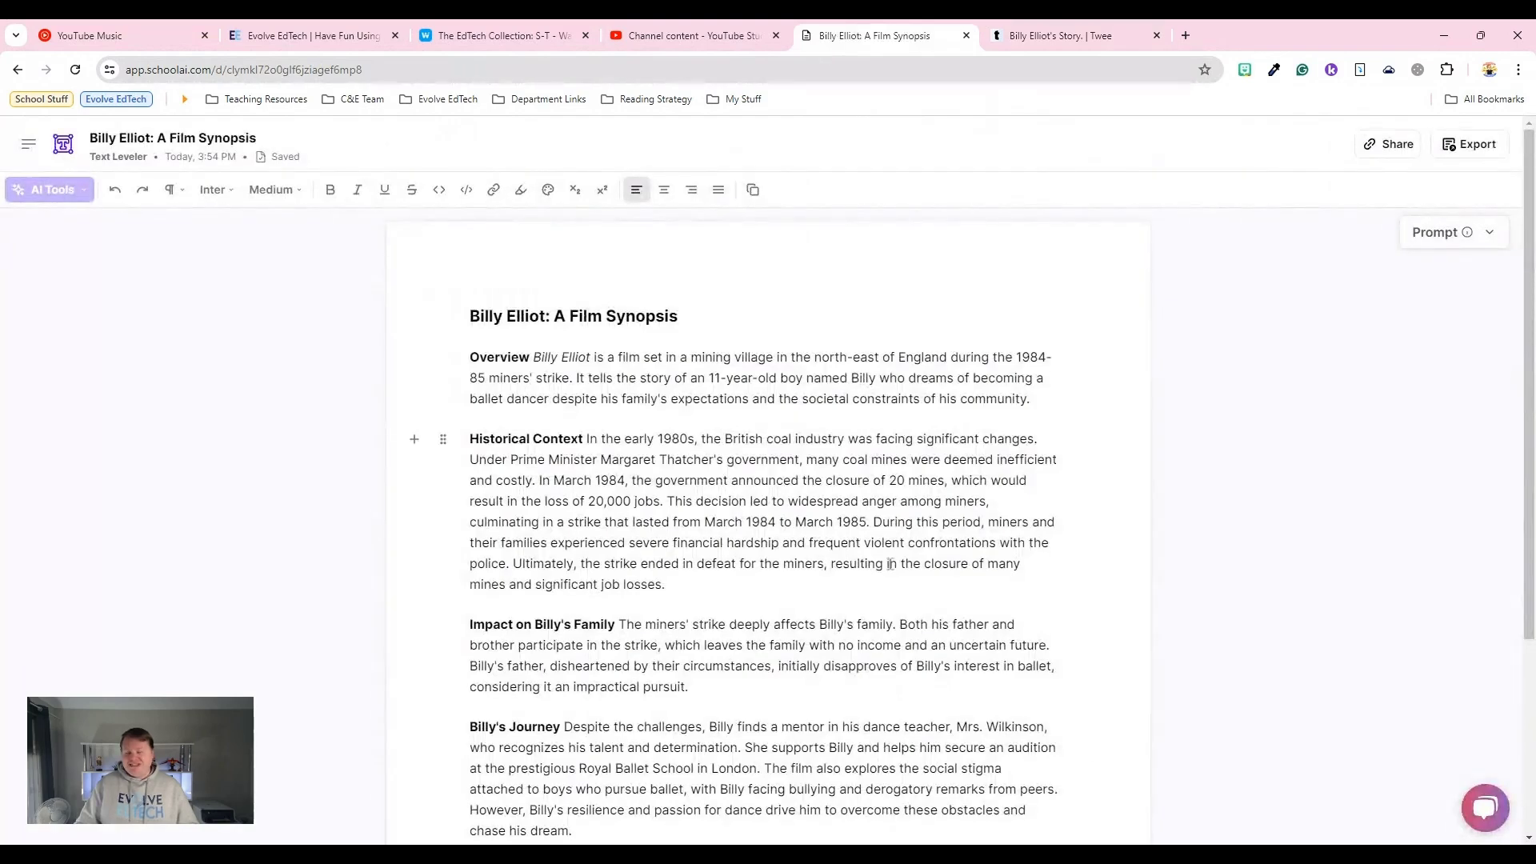
scroll(890, 564, "down", 1)
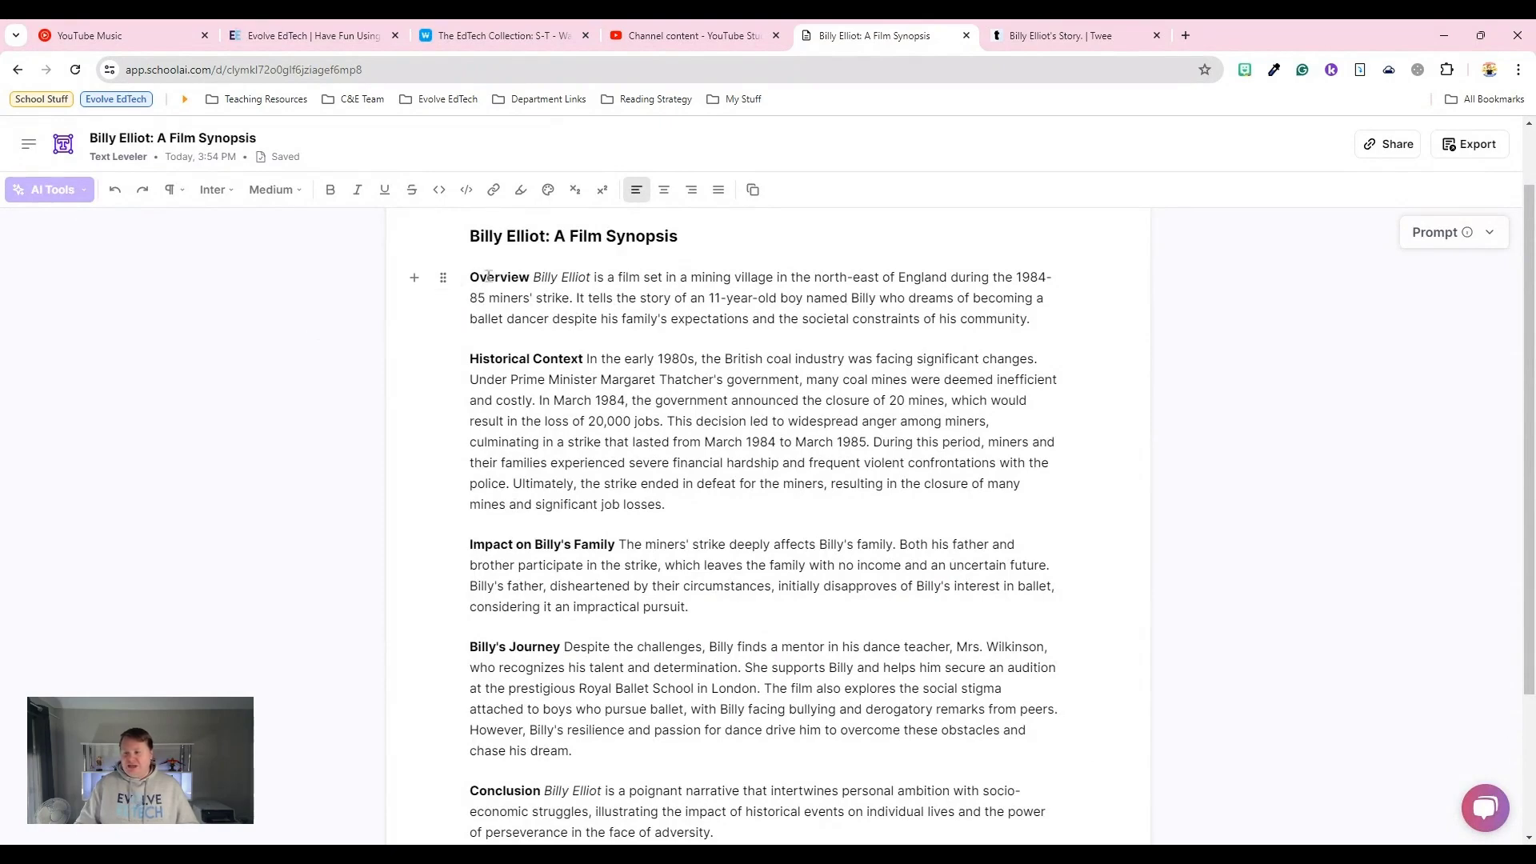
scroll(610, 456, "down", 2)
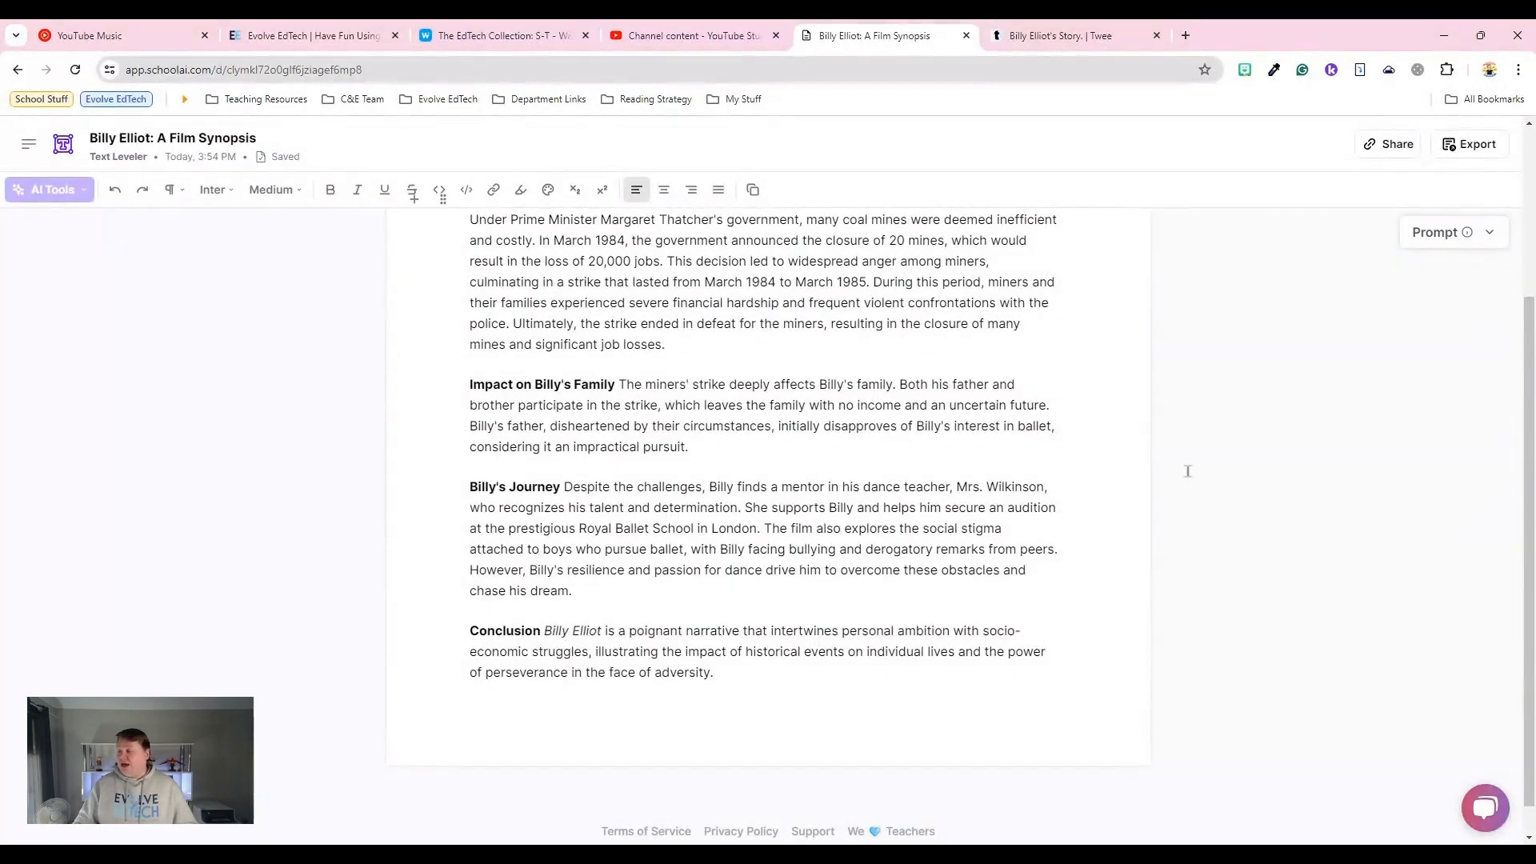
scroll(777, 582, "up", 3)
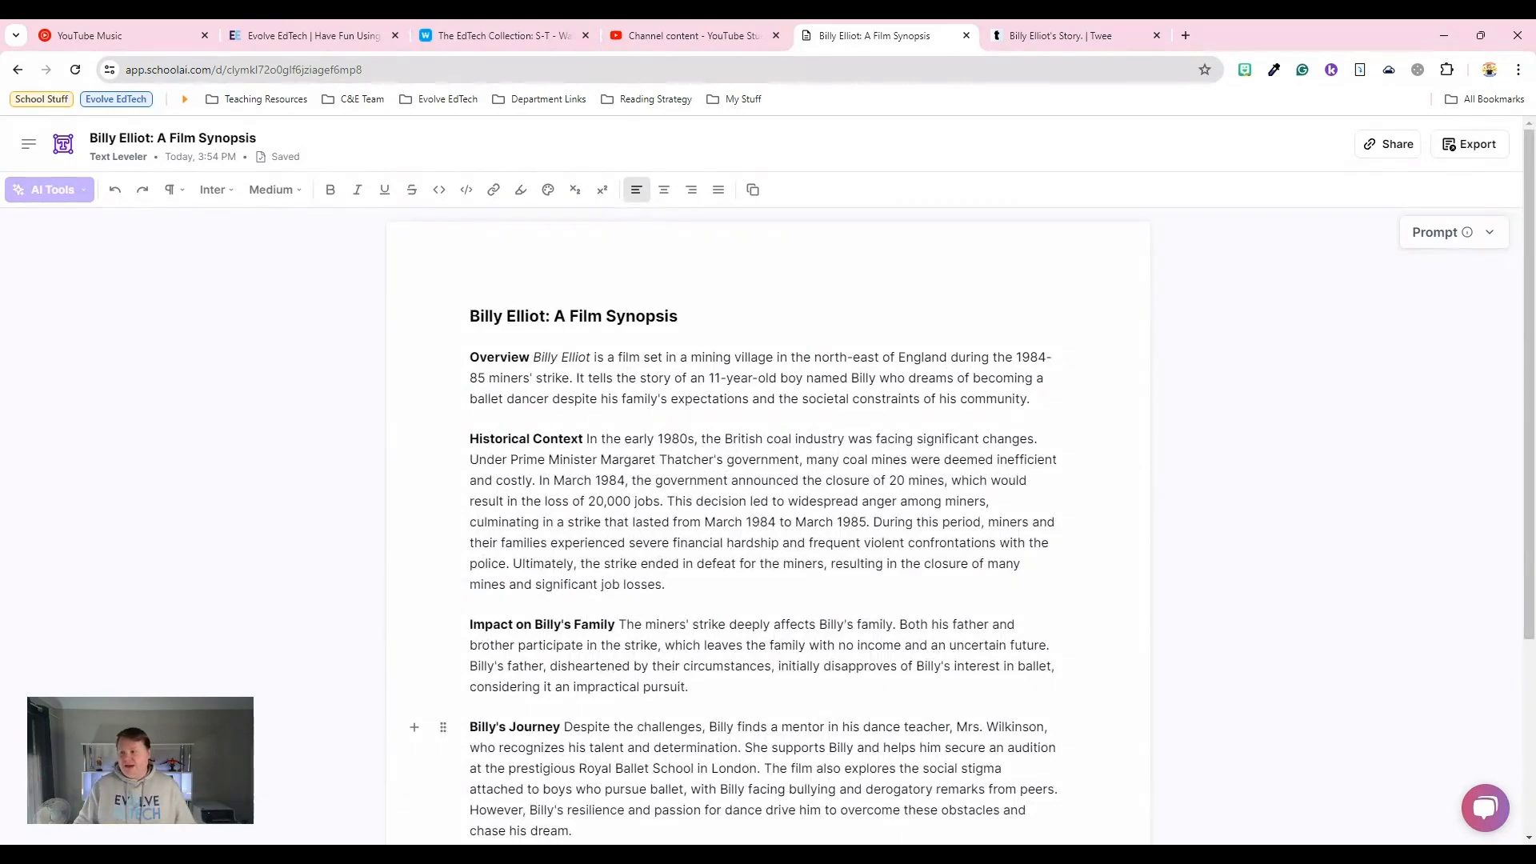
Return to the Text Leveler overview, reopen the "Billy Elliot: A Film Synopsis" document and show its prompt details
left_click(56, 152)
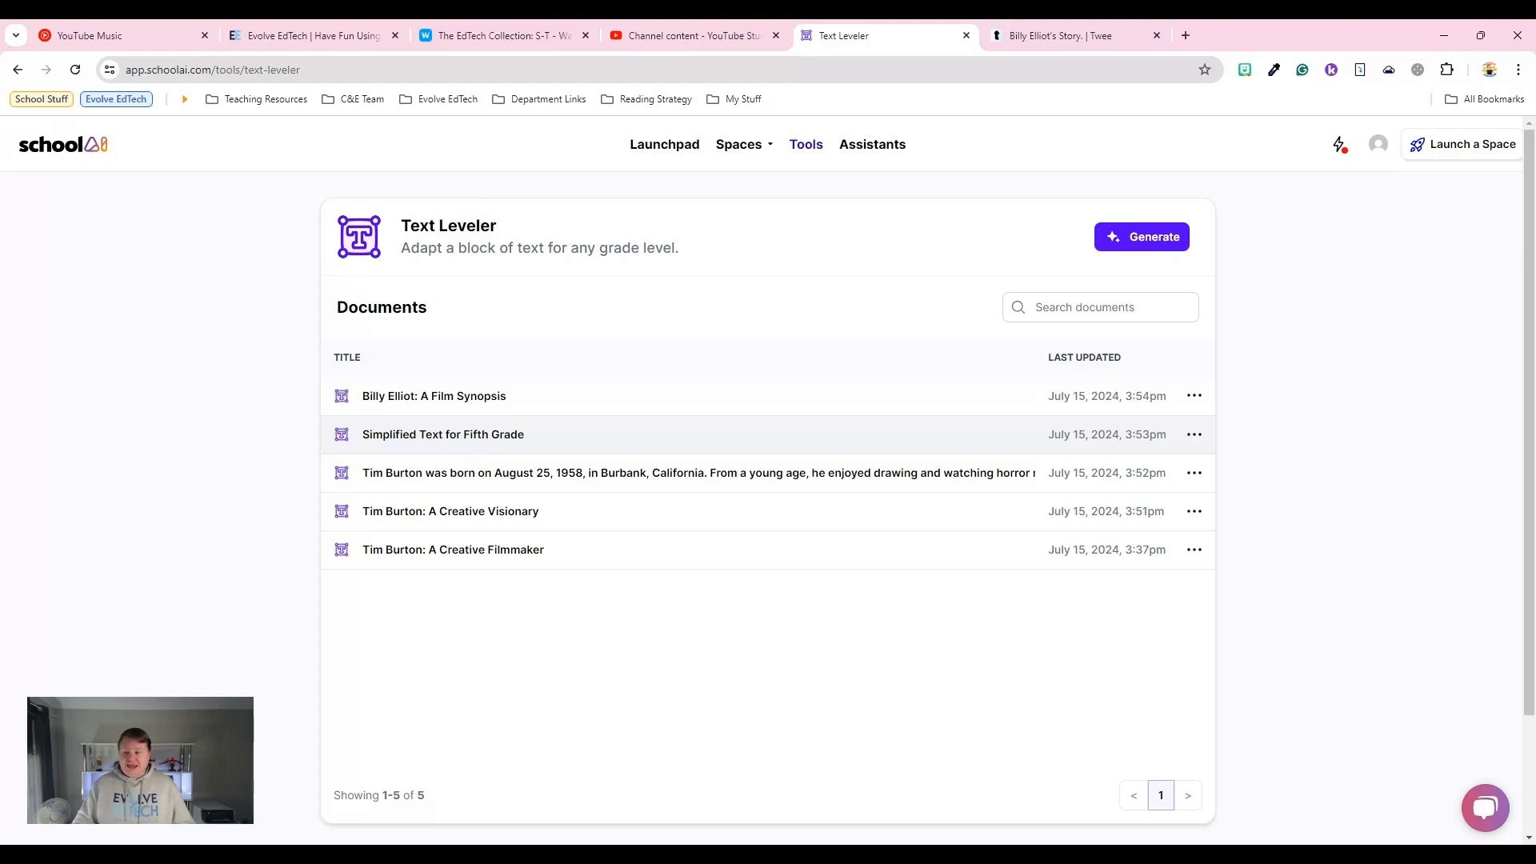
left_click(474, 397)
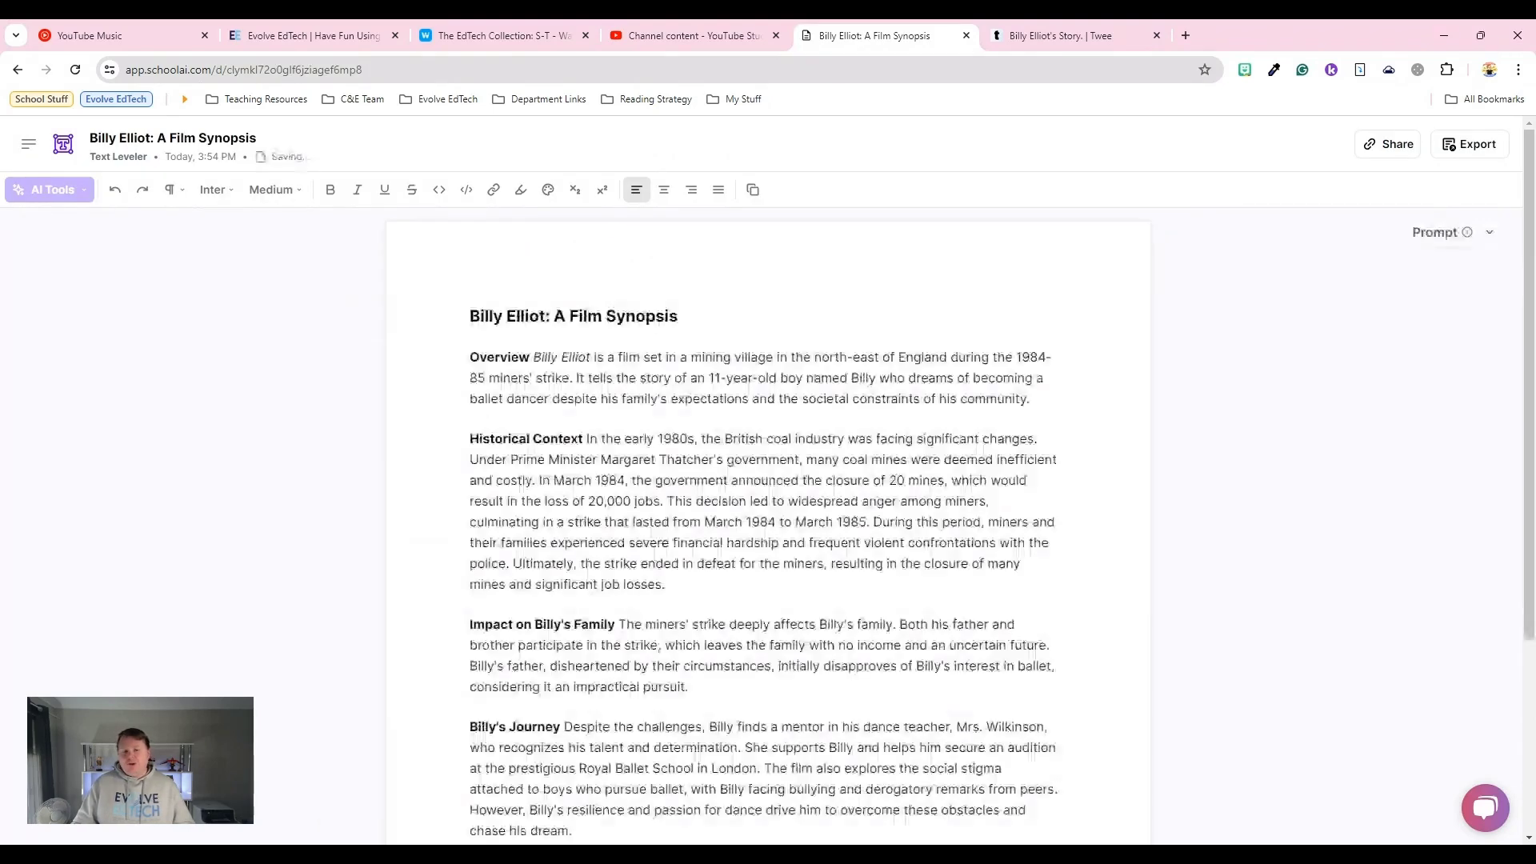
left_click(1448, 233)
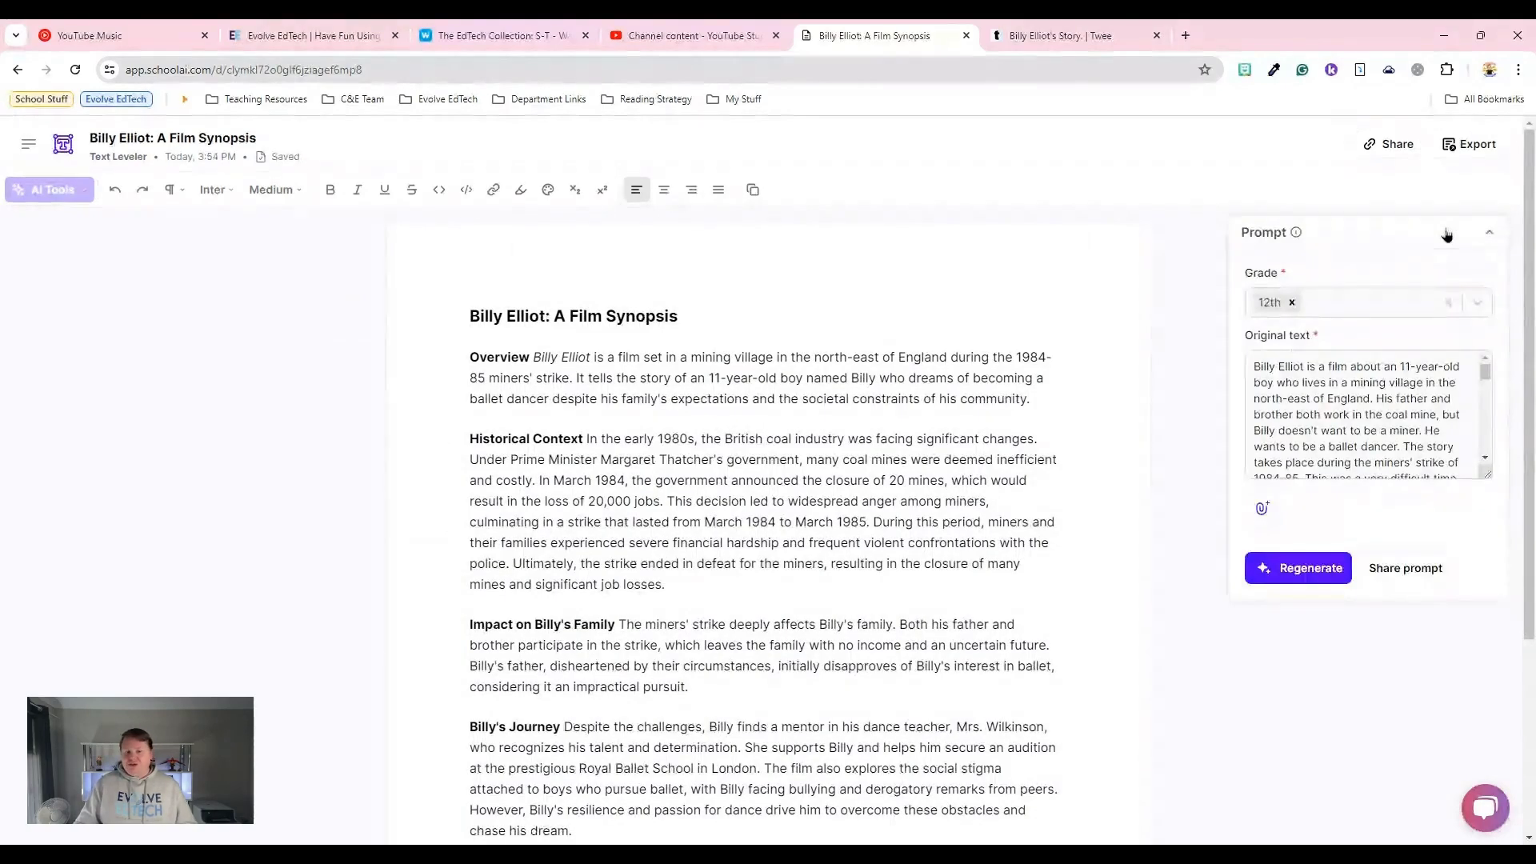
Replace the prompt's grade with 10th, regenerate the Billy Elliot text and read through the new version
left_click(1291, 302)
left_click(1296, 302)
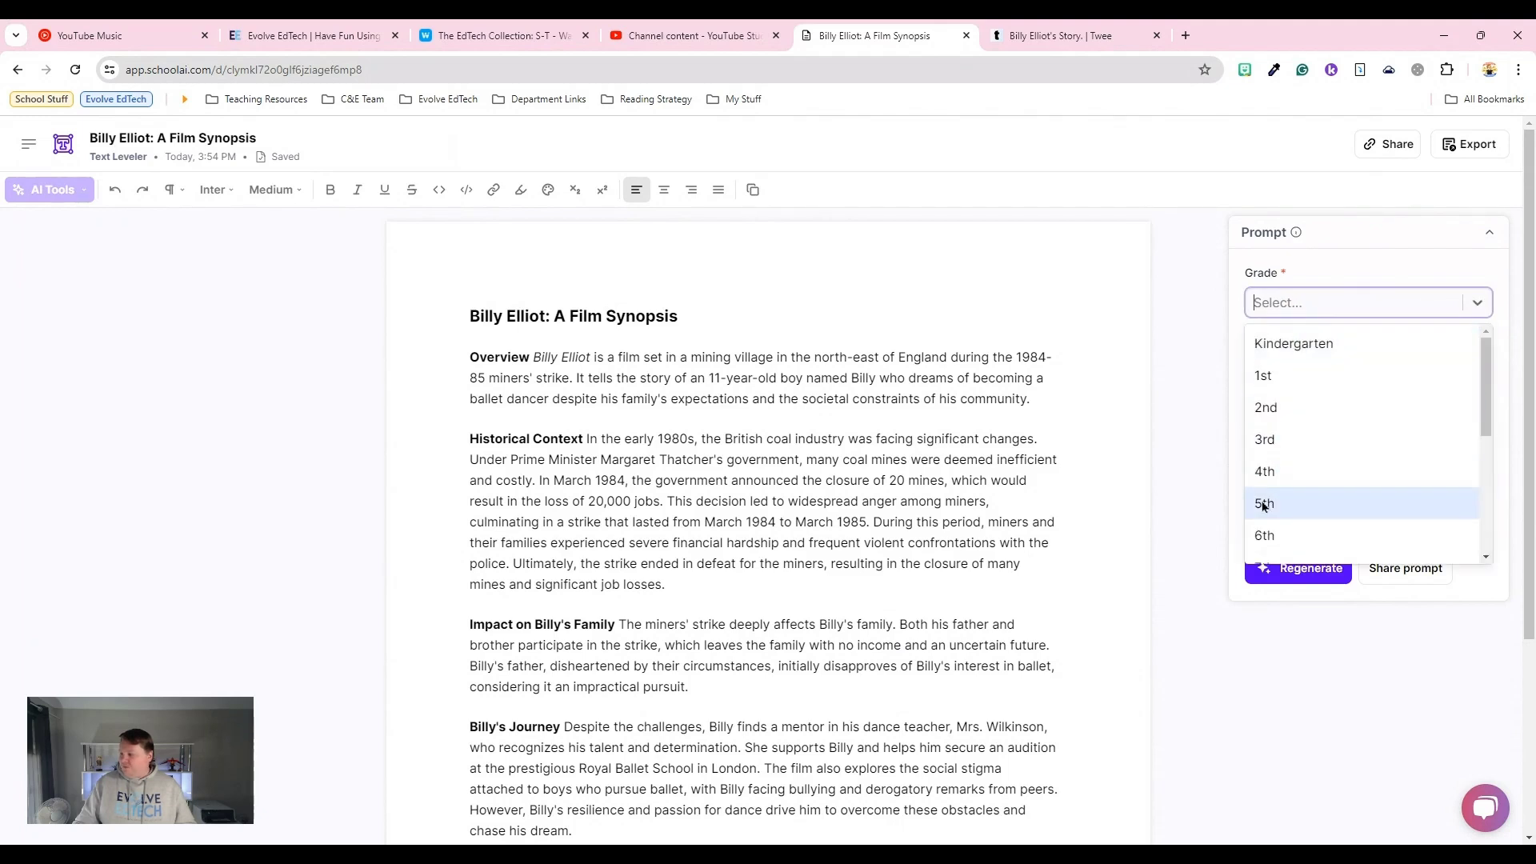
scroll(1263, 506, "down", 1)
scroll(1264, 480, "down", 1)
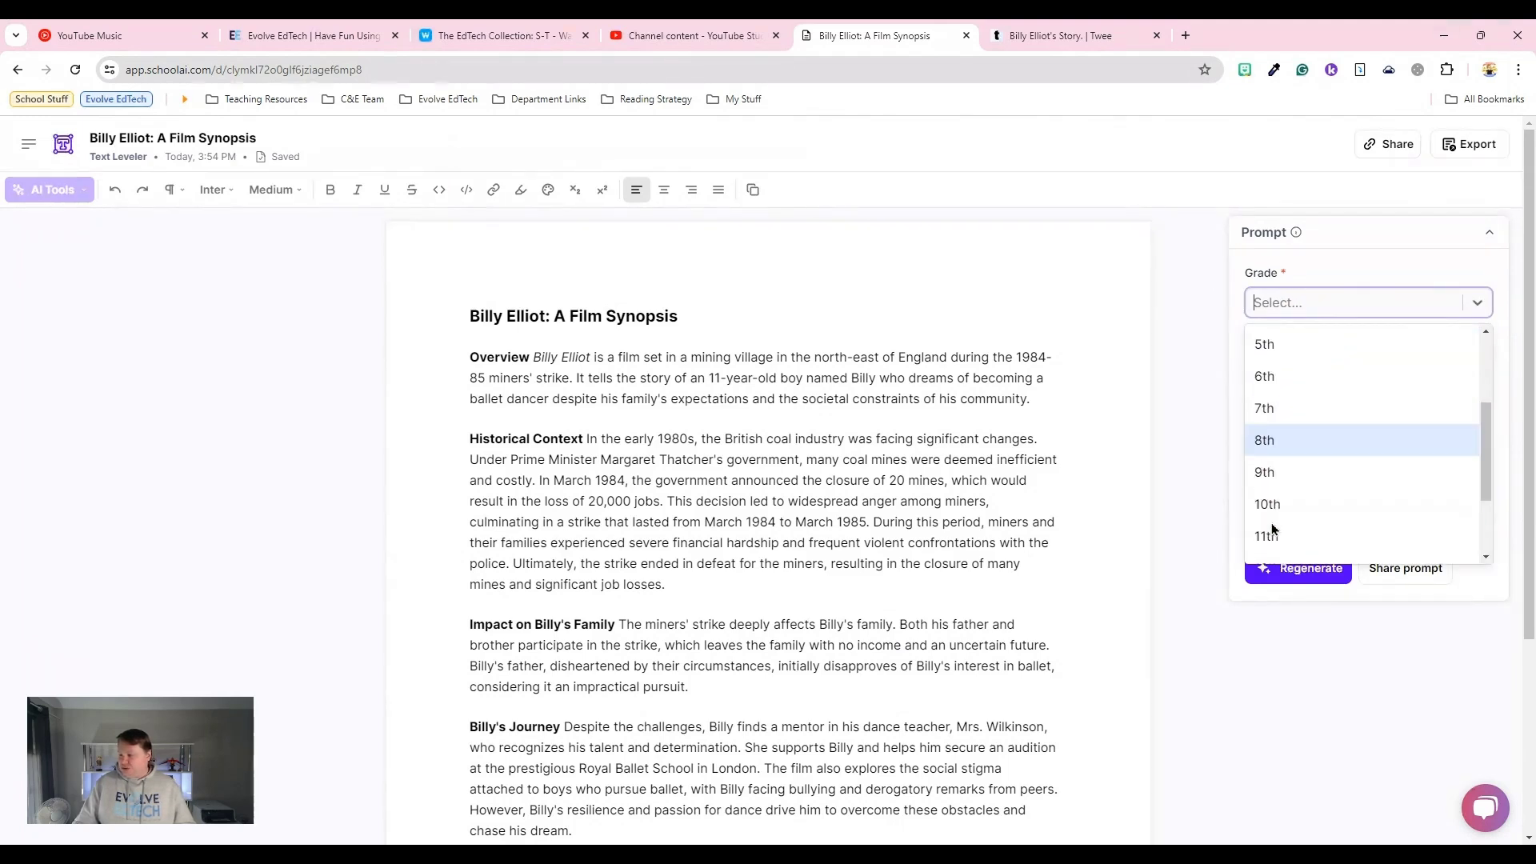
left_click(1279, 509)
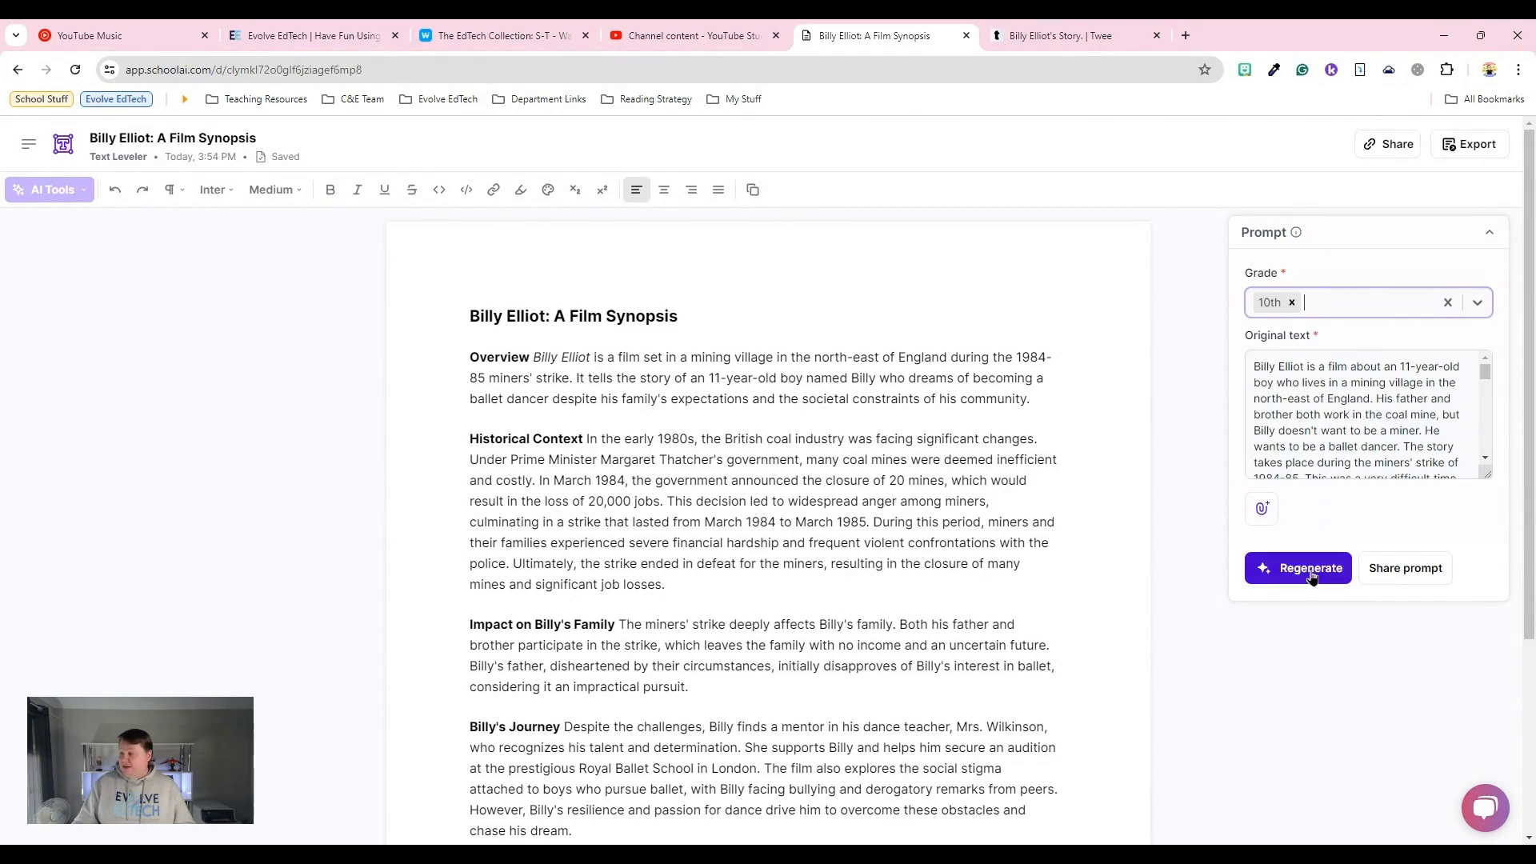
left_click(1313, 575)
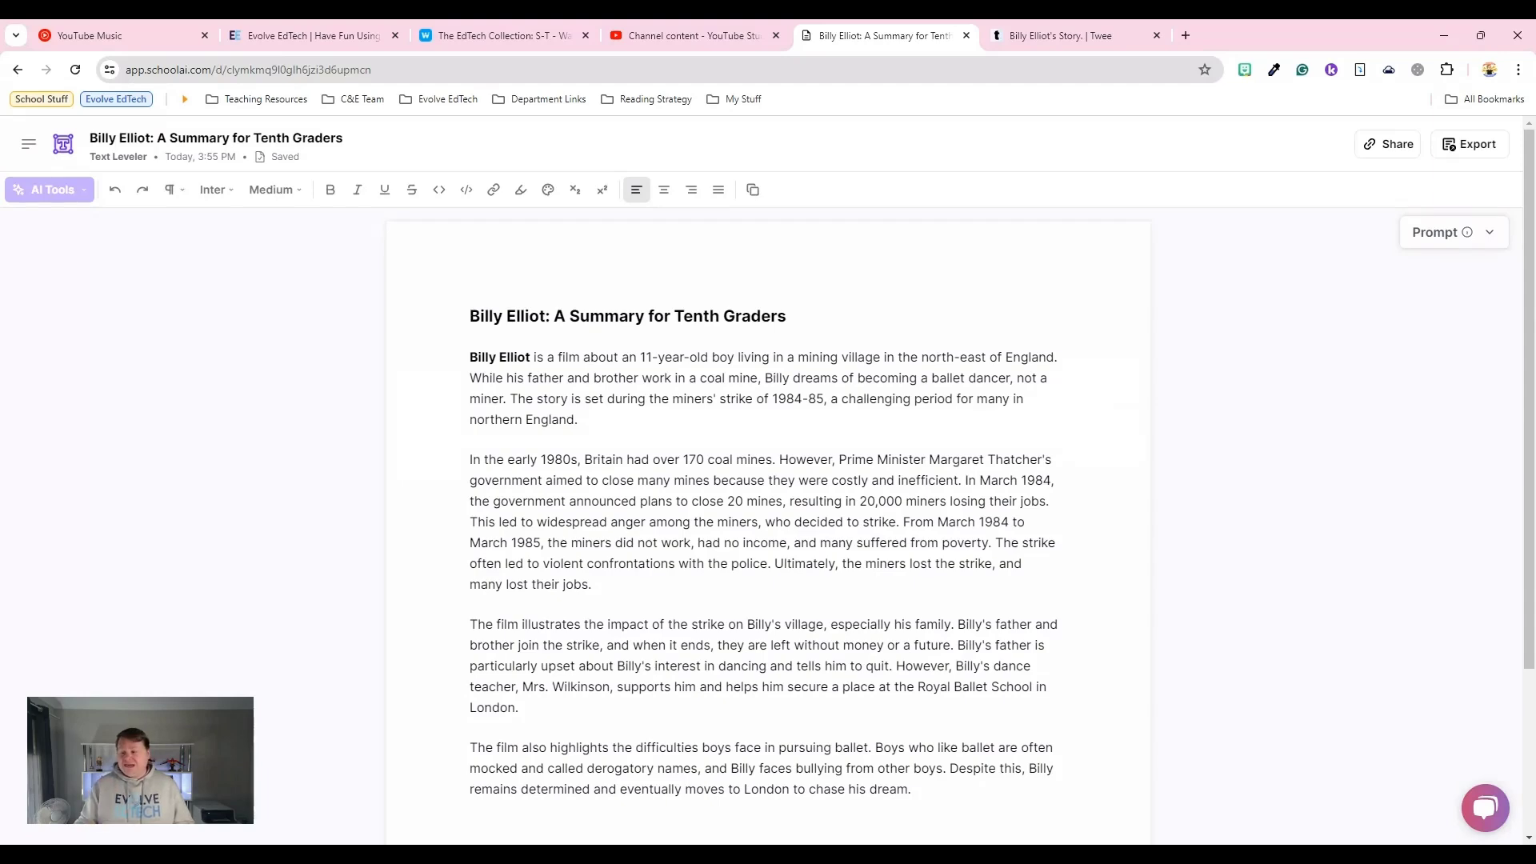
scroll(660, 646, "down", 2)
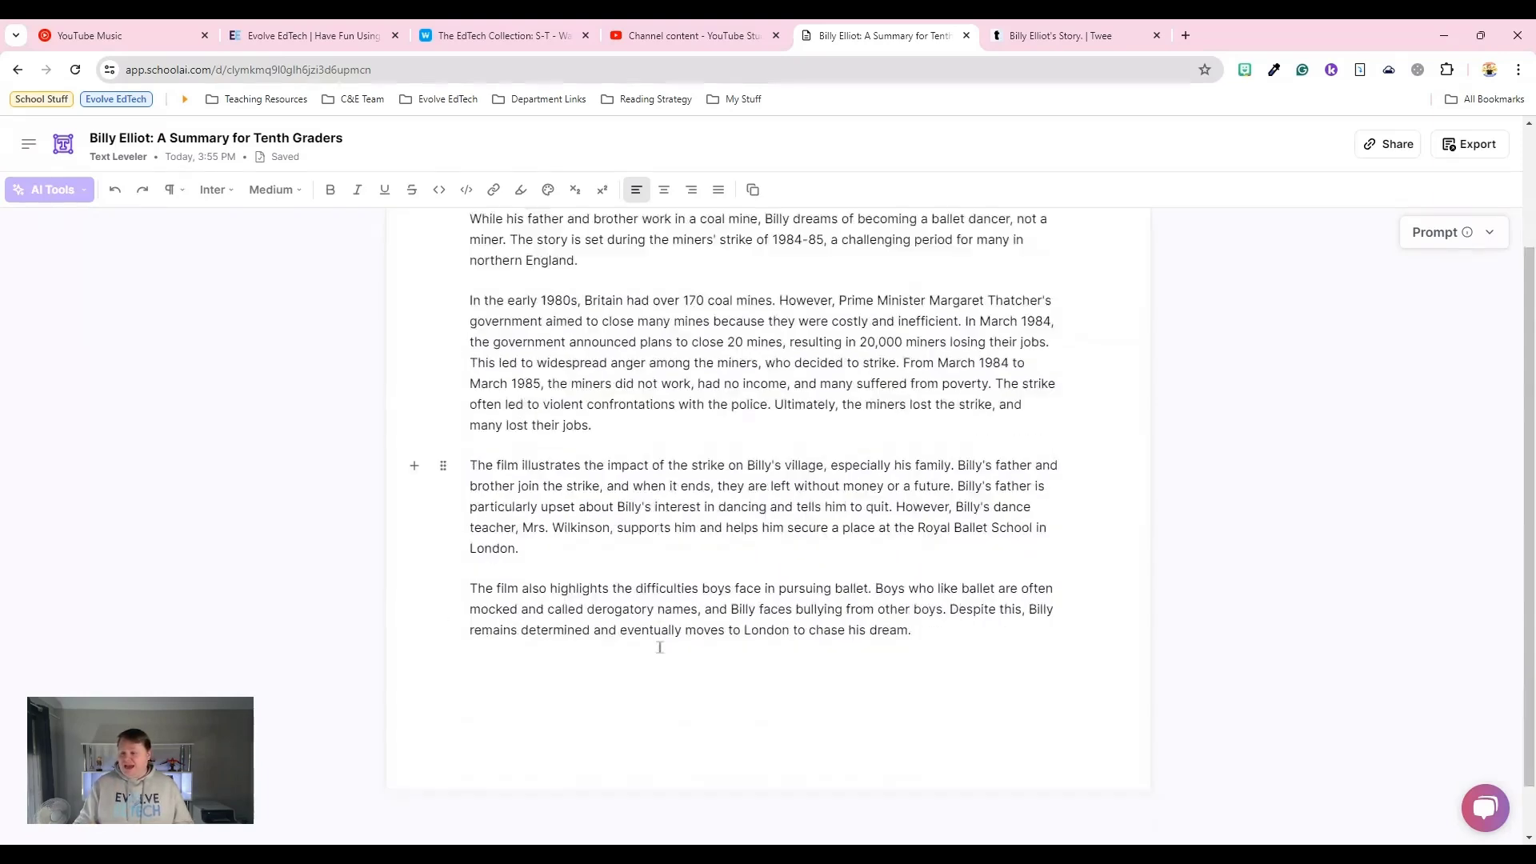
scroll(660, 647, "up", 2)
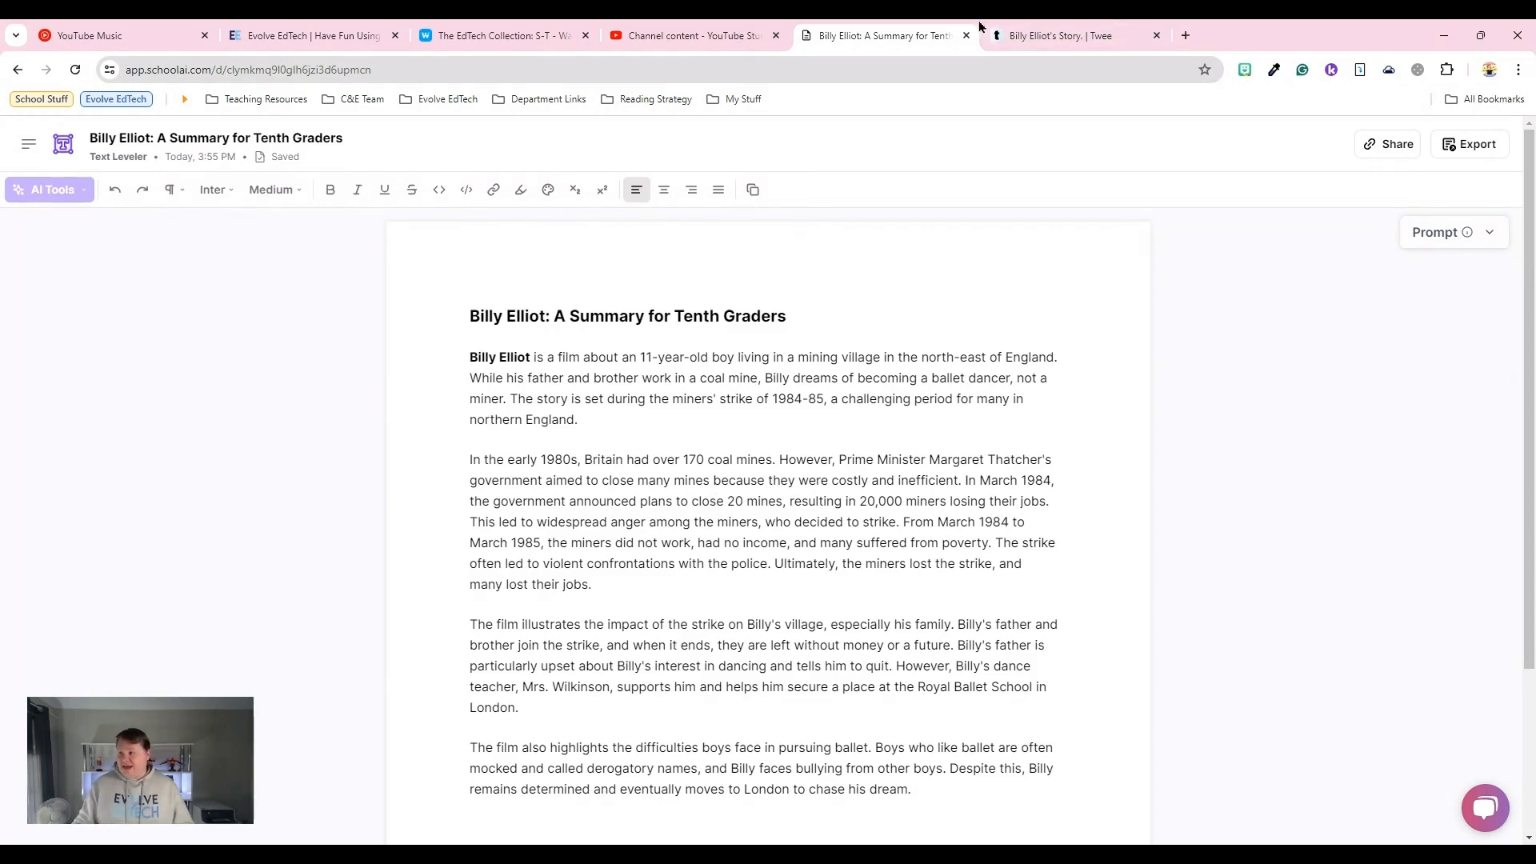
Switch to Twee and open the "Butterfly Life Cycle" project from the saved projects
left_click(1038, 35)
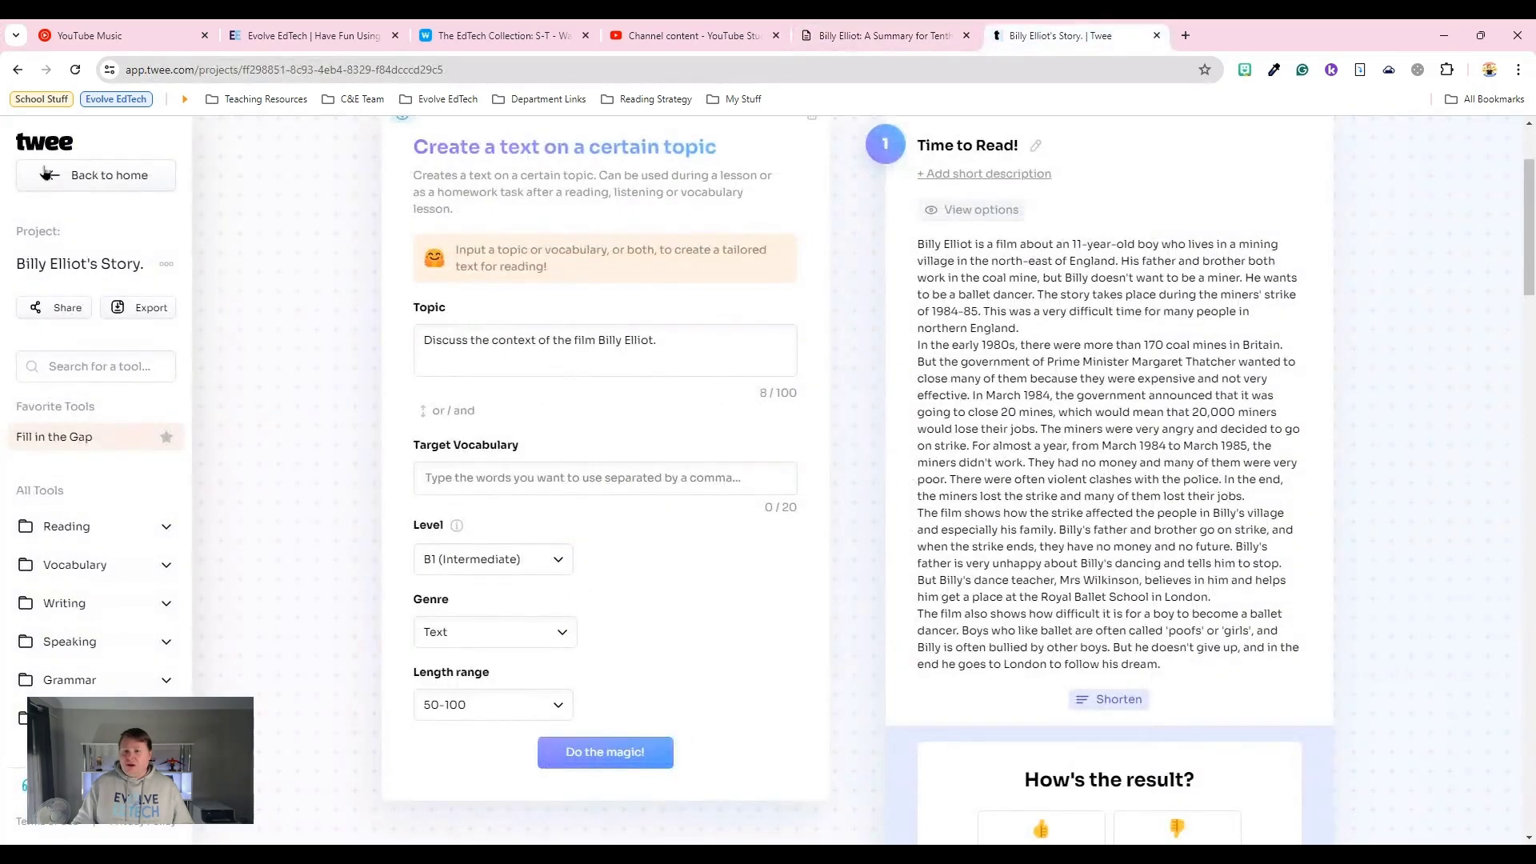
left_click(57, 189)
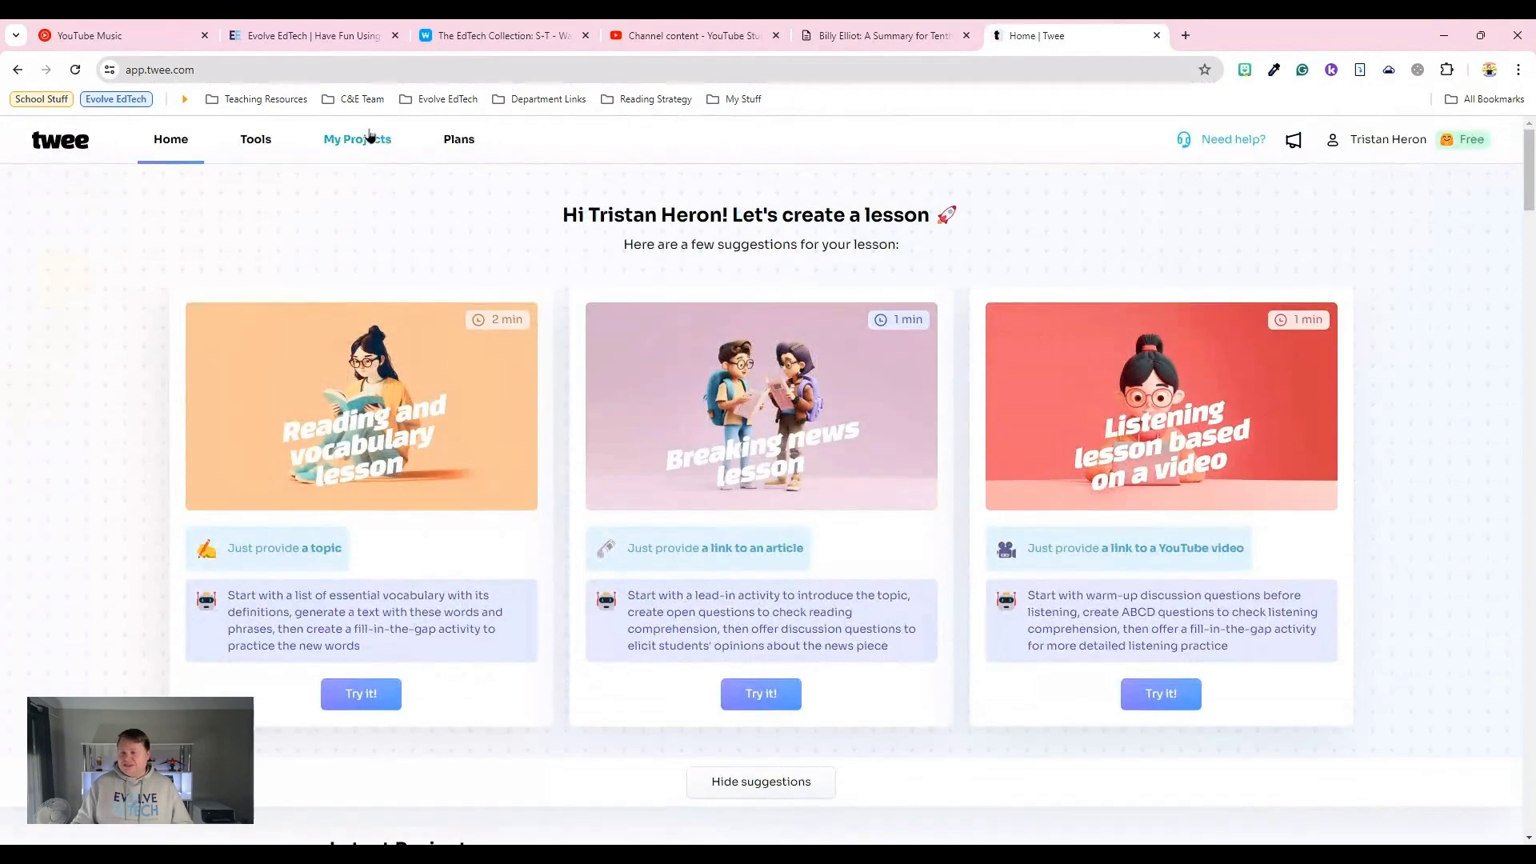
scroll(936, 508, "down", 15)
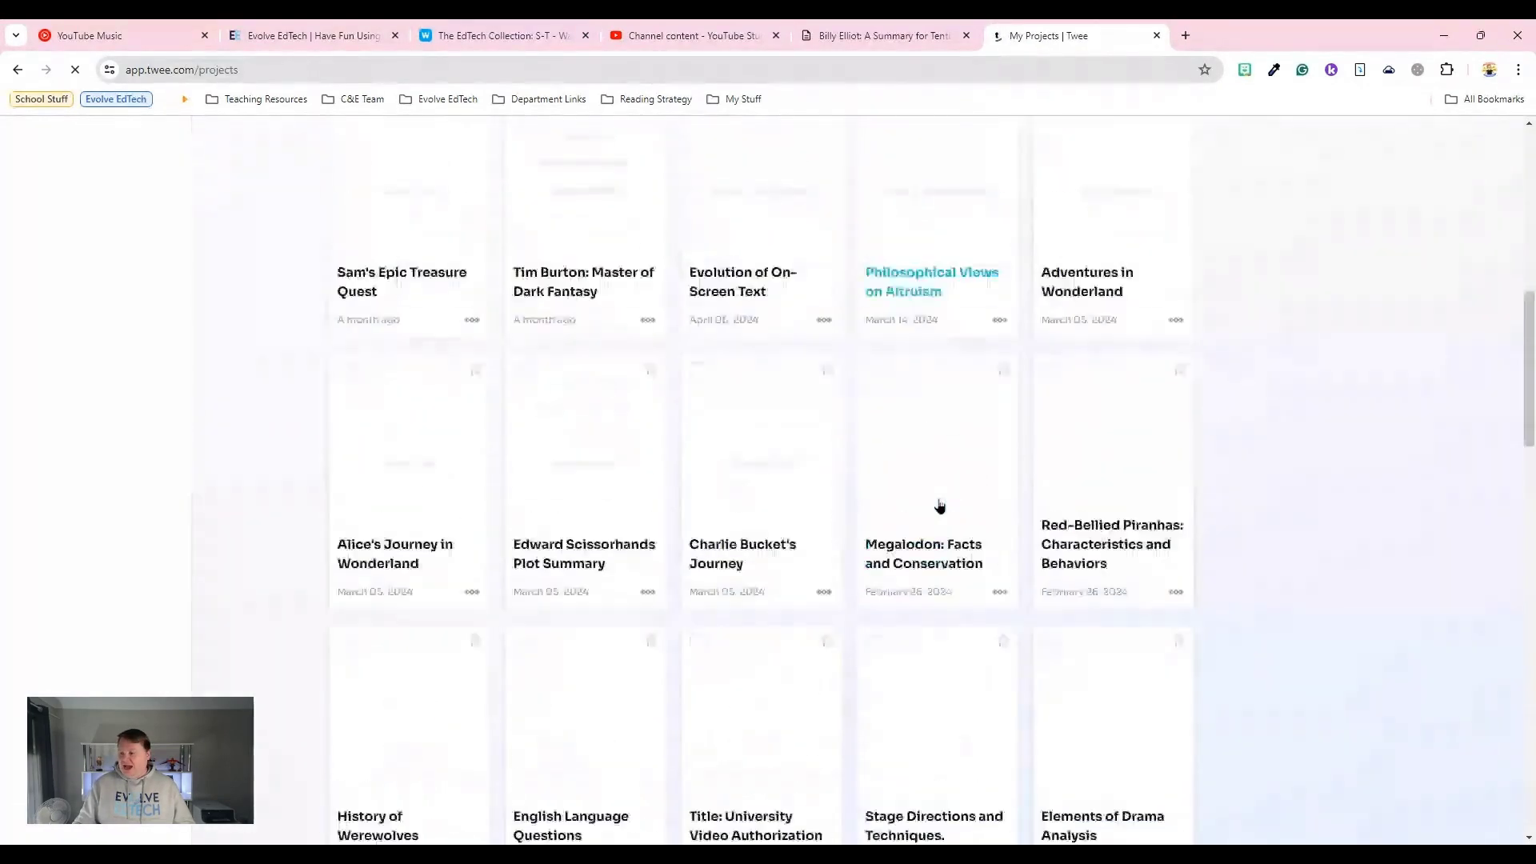
scroll(940, 506, "down", 5)
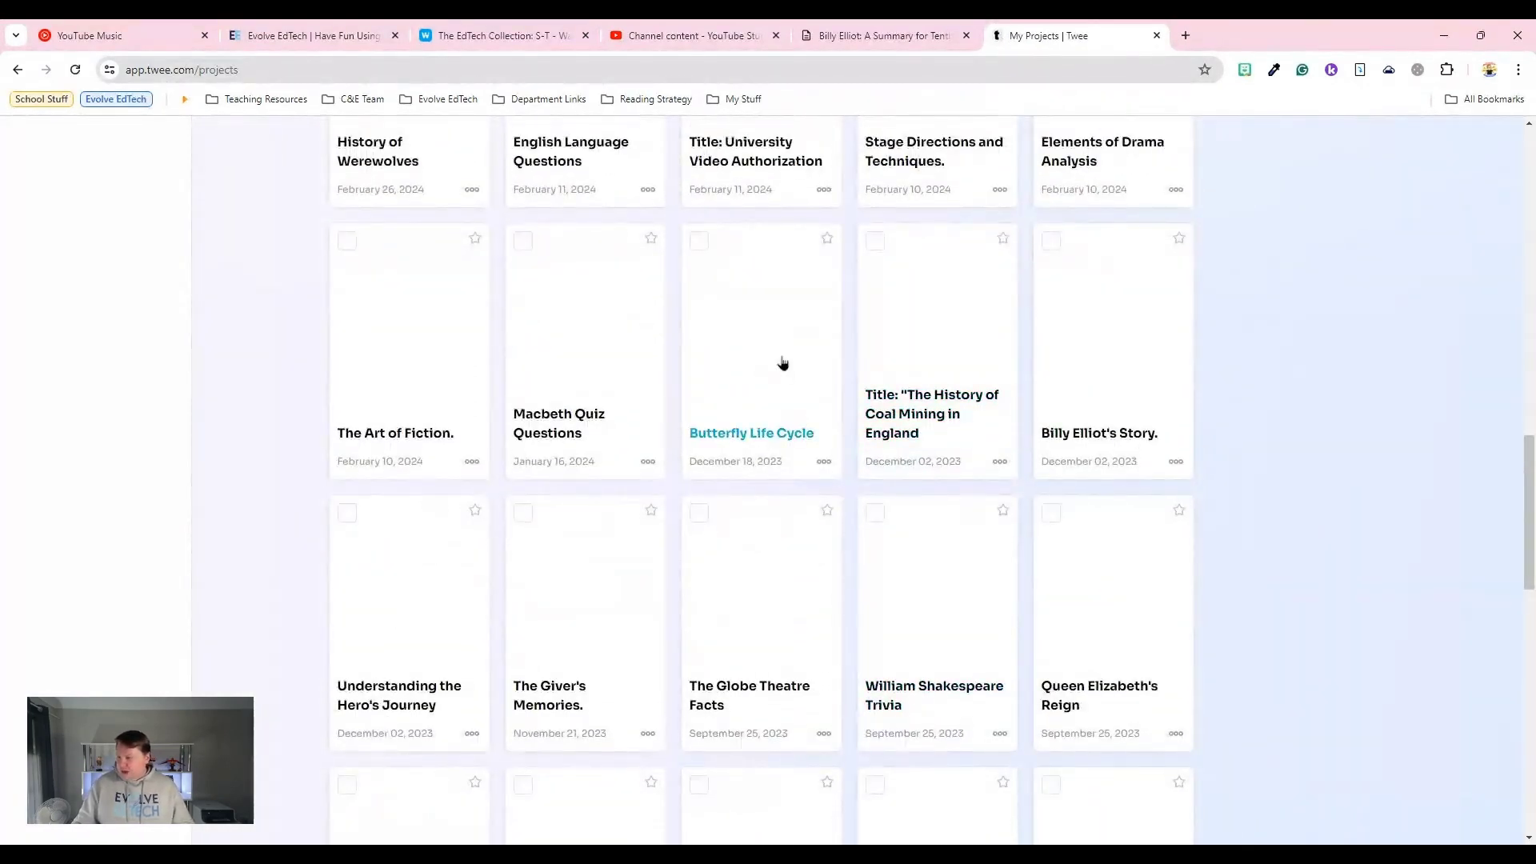
left_click(782, 364)
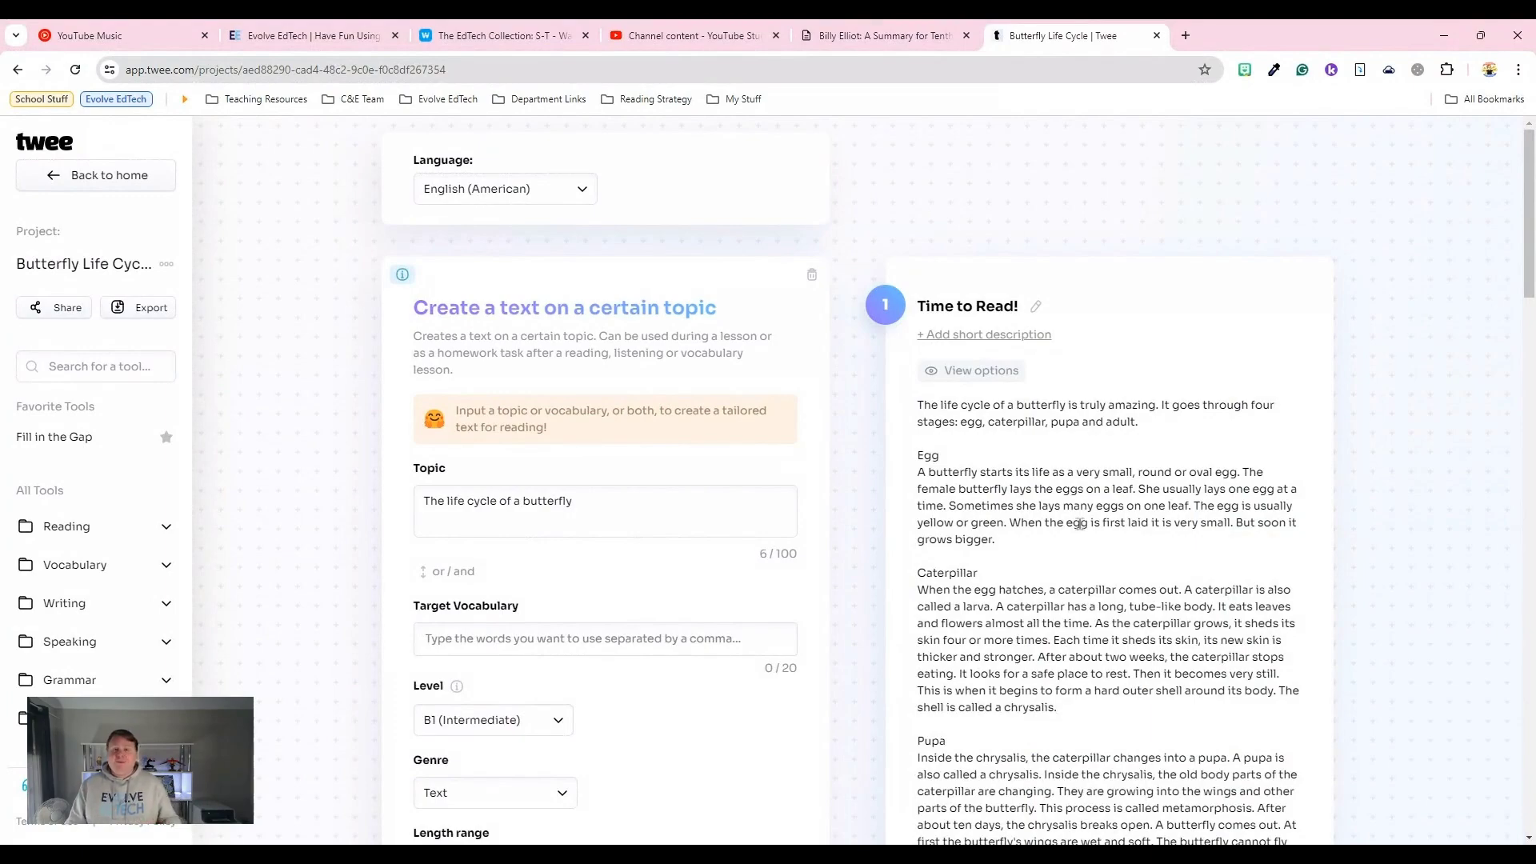
Look through the butterfly life cycle text under "Time to Read!" and copy the entire passage
scroll(978, 475, "down", 4)
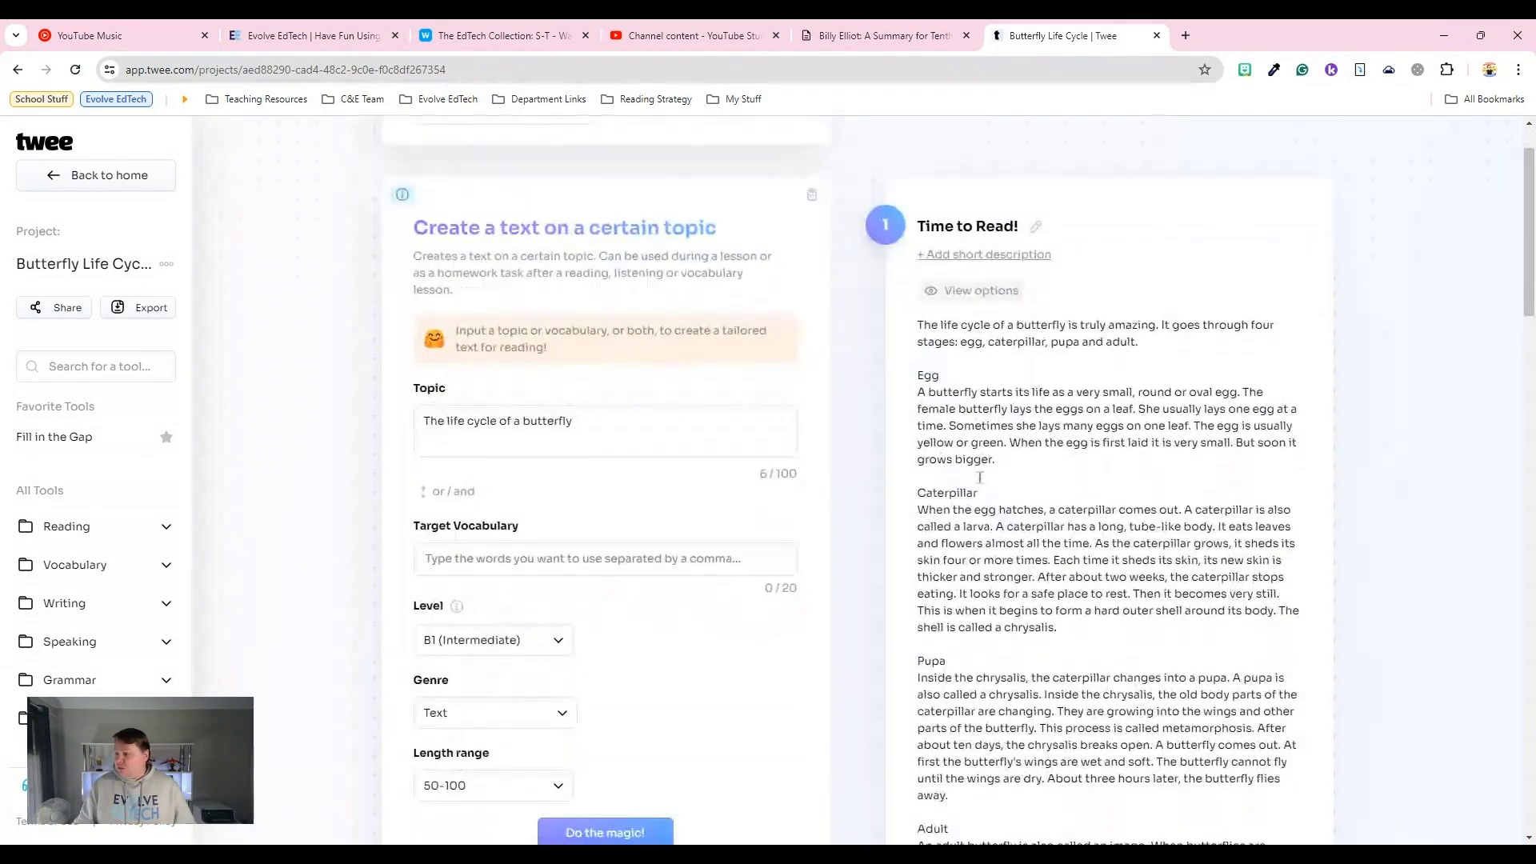
scroll(980, 483, "down", 10)
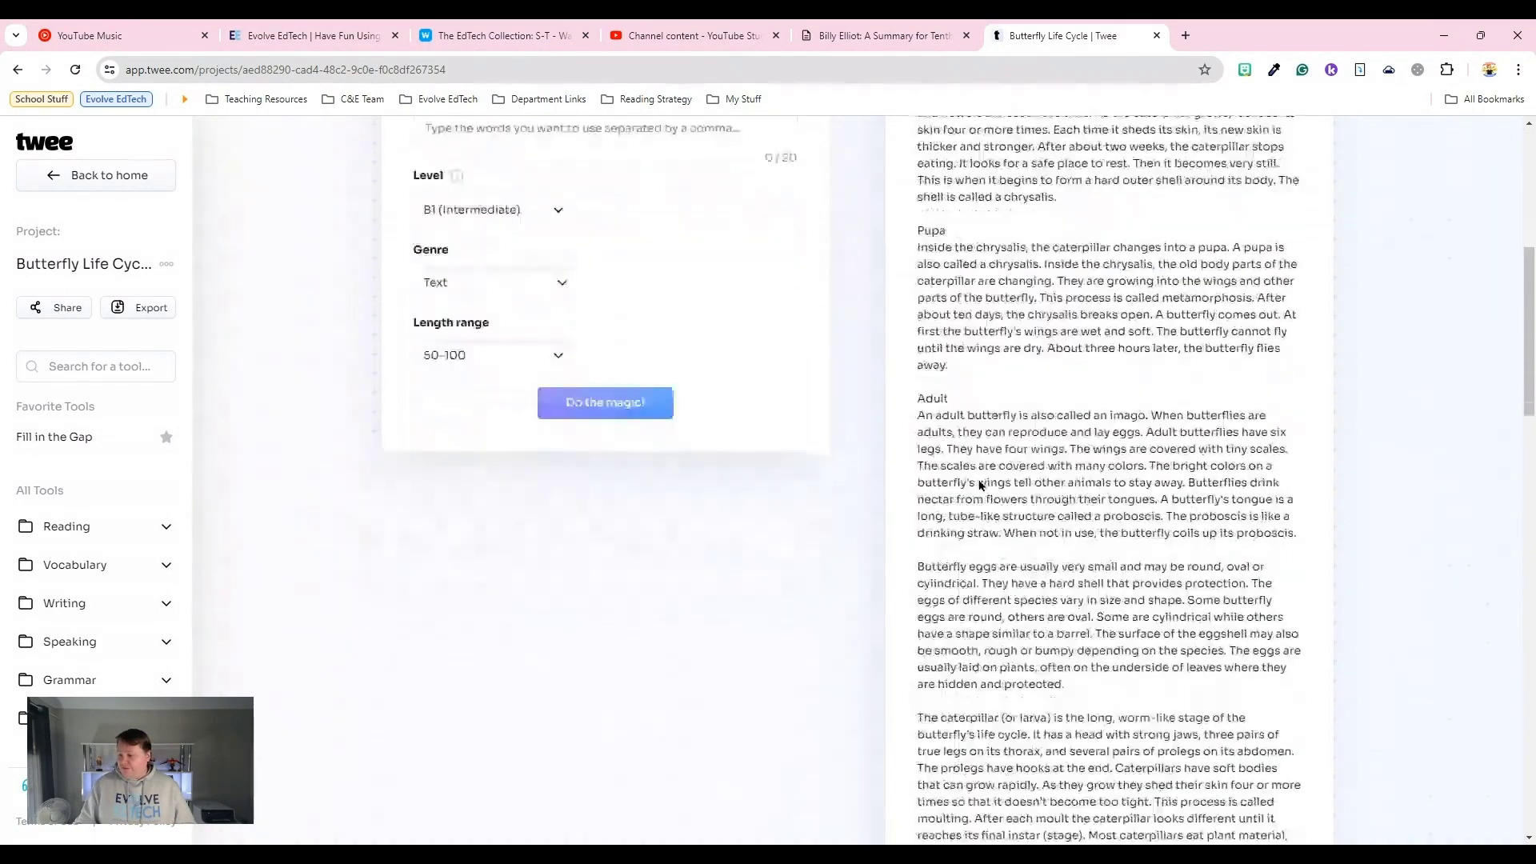
scroll(979, 477, "up", 14)
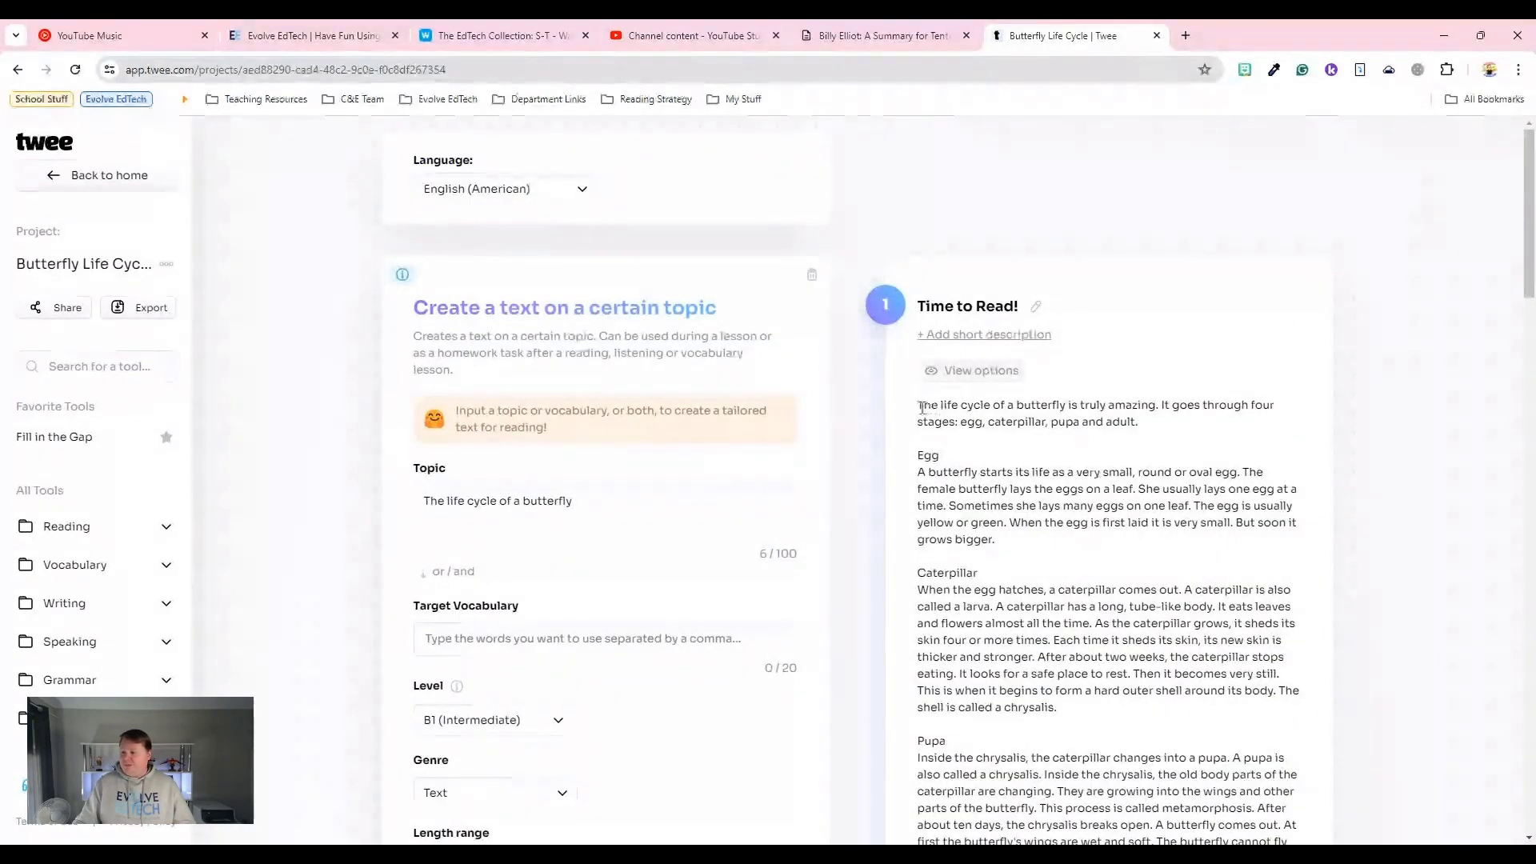
left_click_drag(918, 403, 1280, 750)
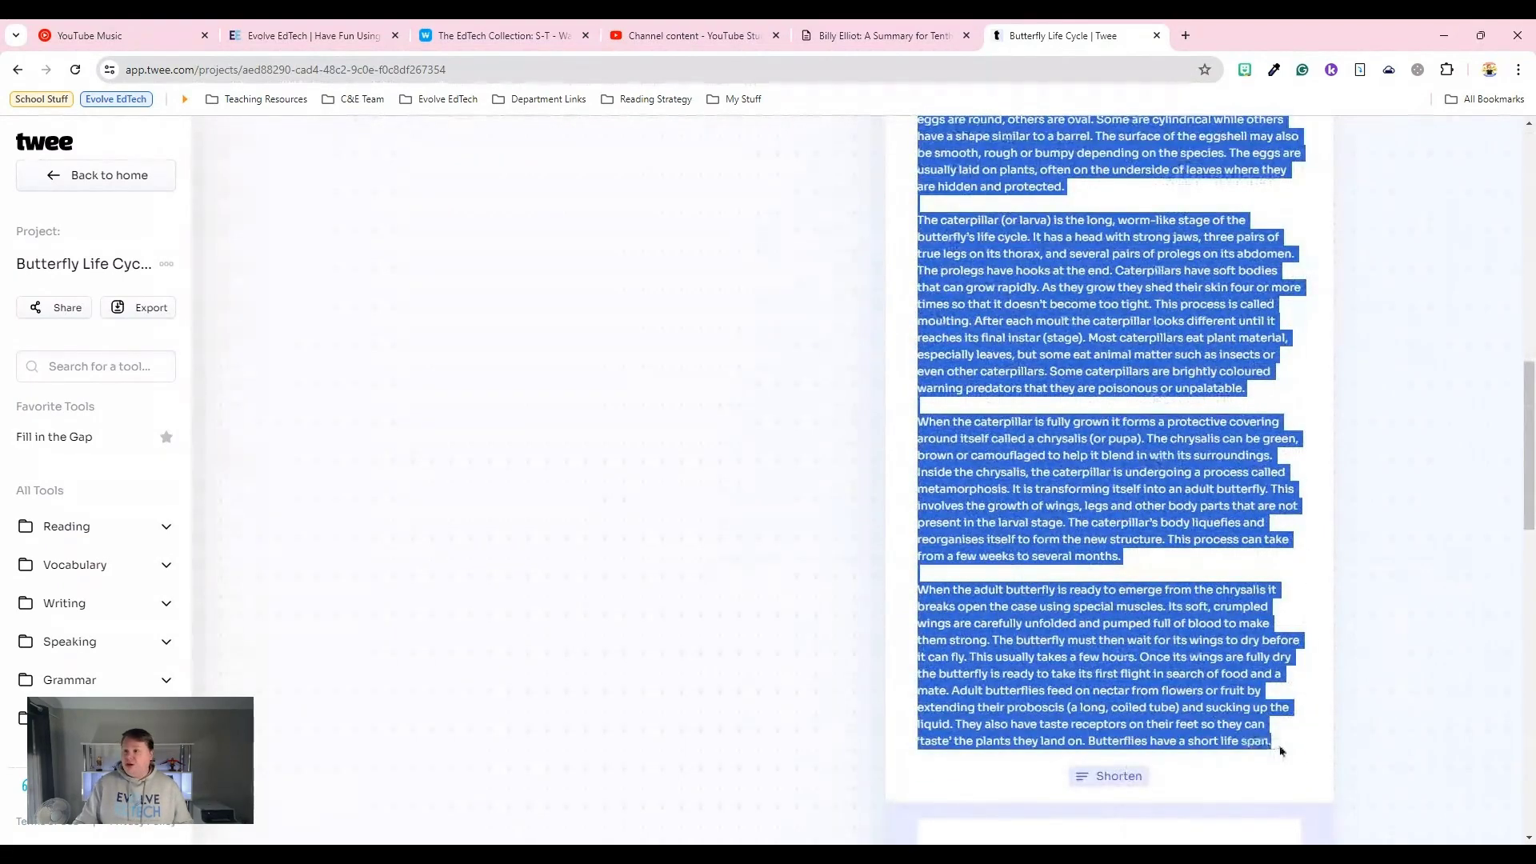
Switch to SchoolAI, start a new Text Leveler document and paste the copied butterfly life cycle passage as the original text
left_click(886, 37)
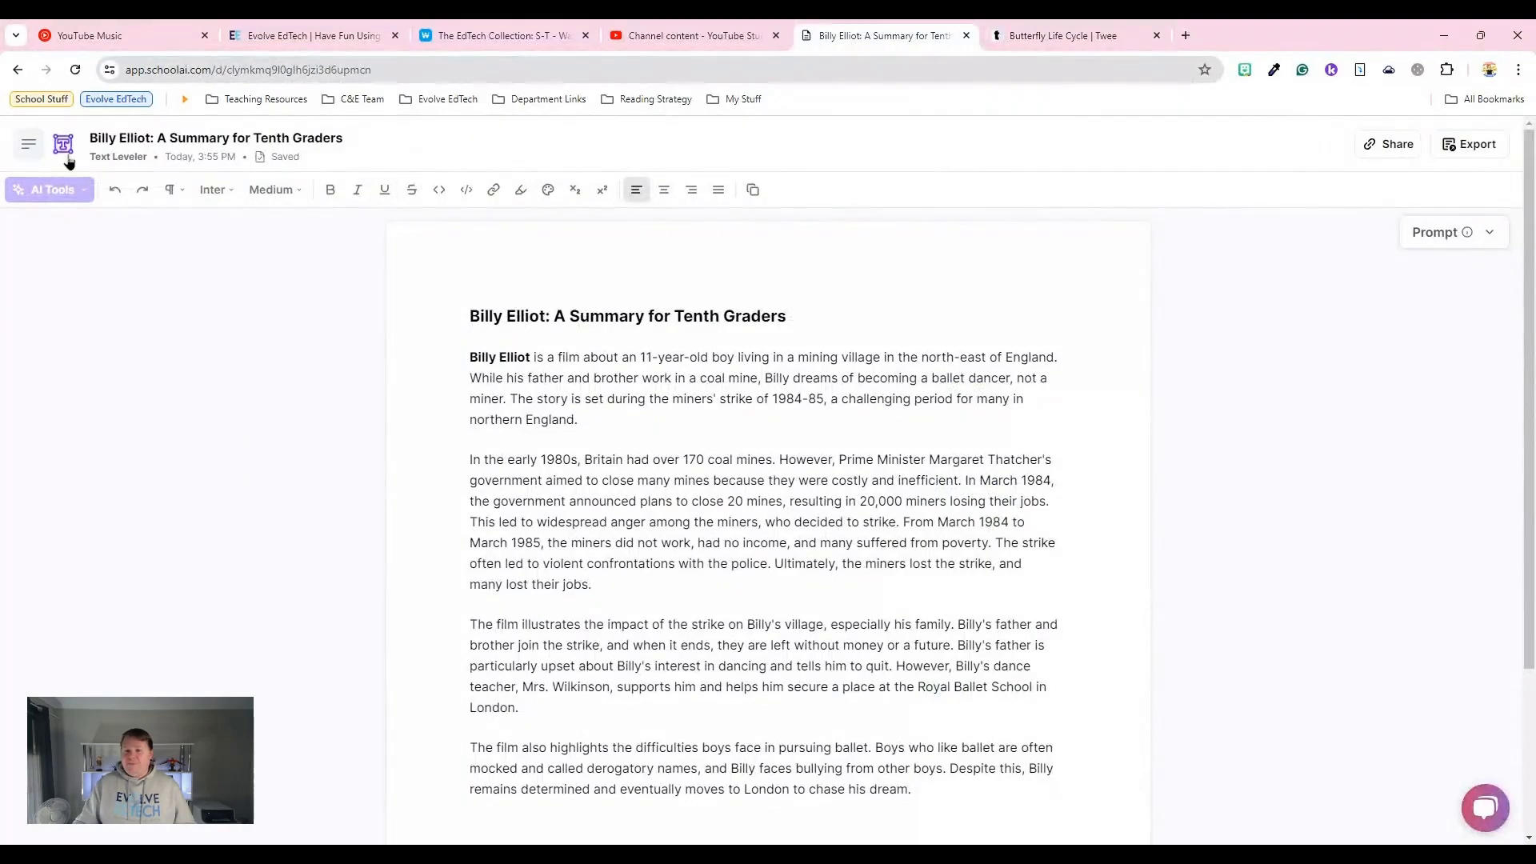
left_click(64, 147)
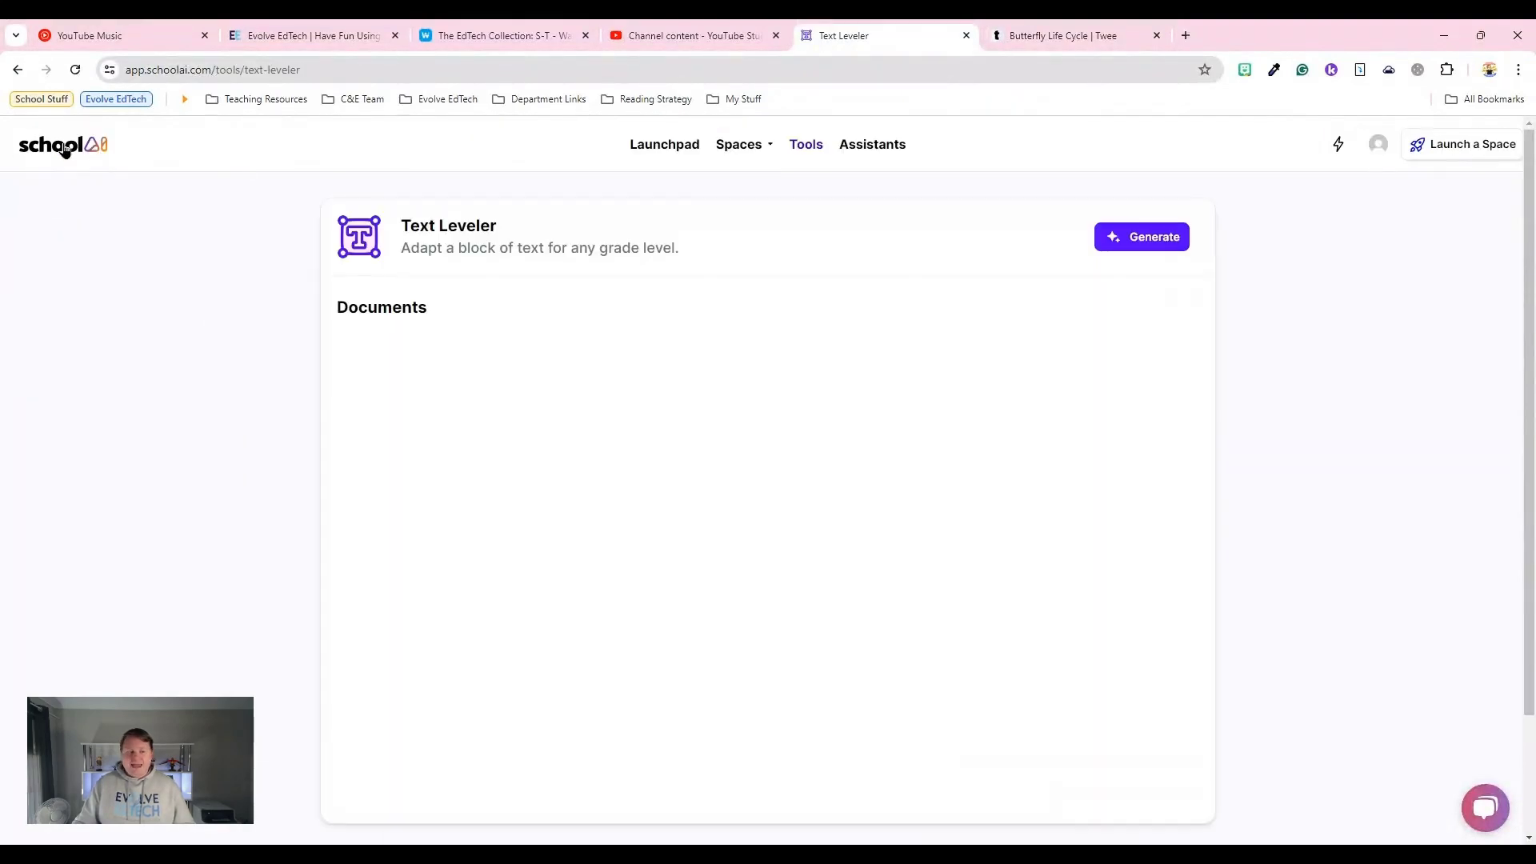
left_click(1155, 238)
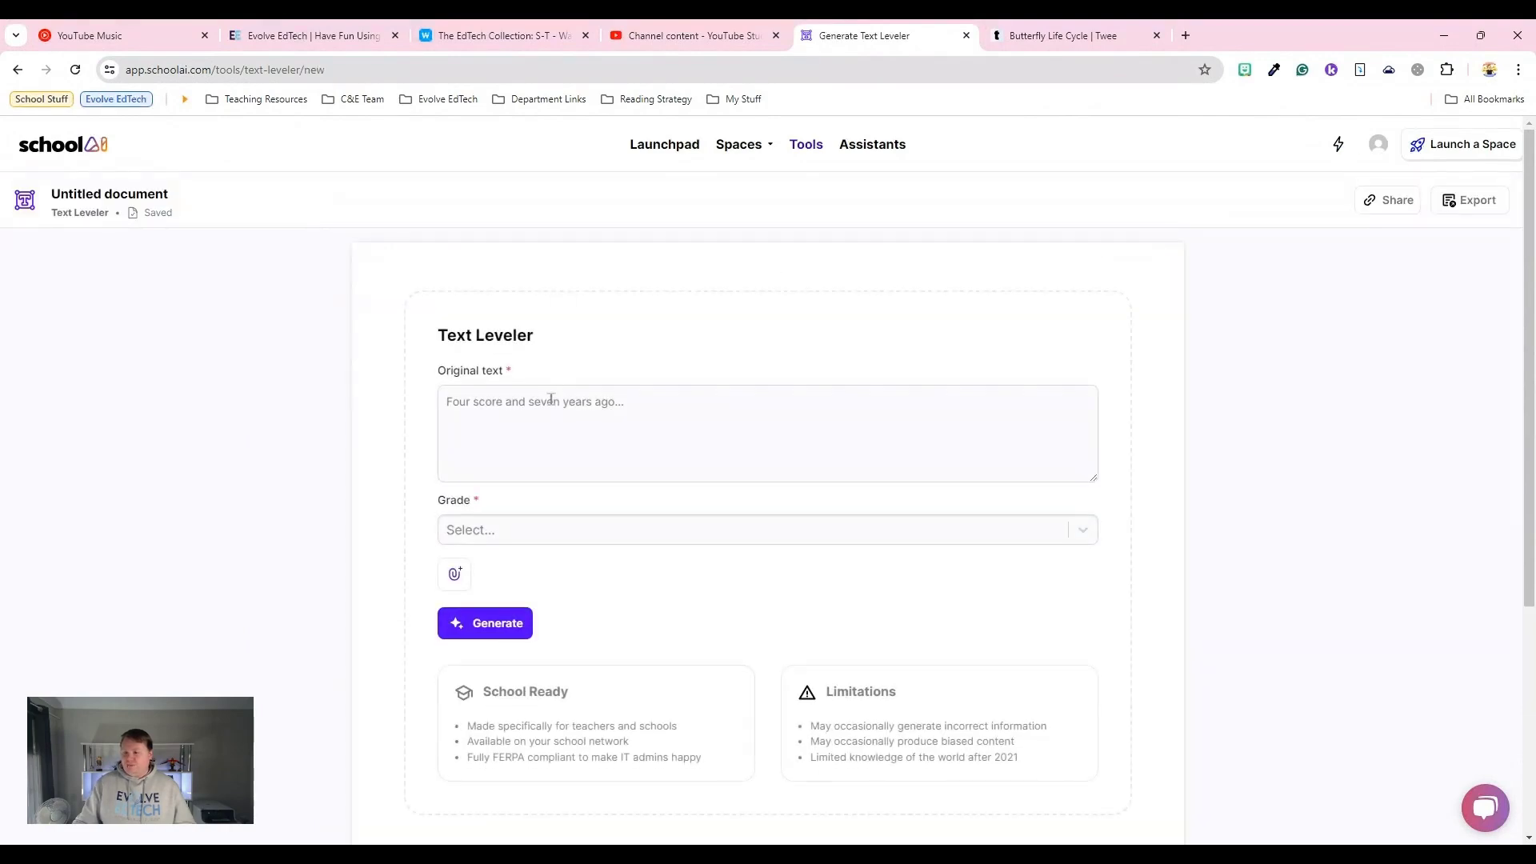
left_click(551, 401)
key("ctrl+v")
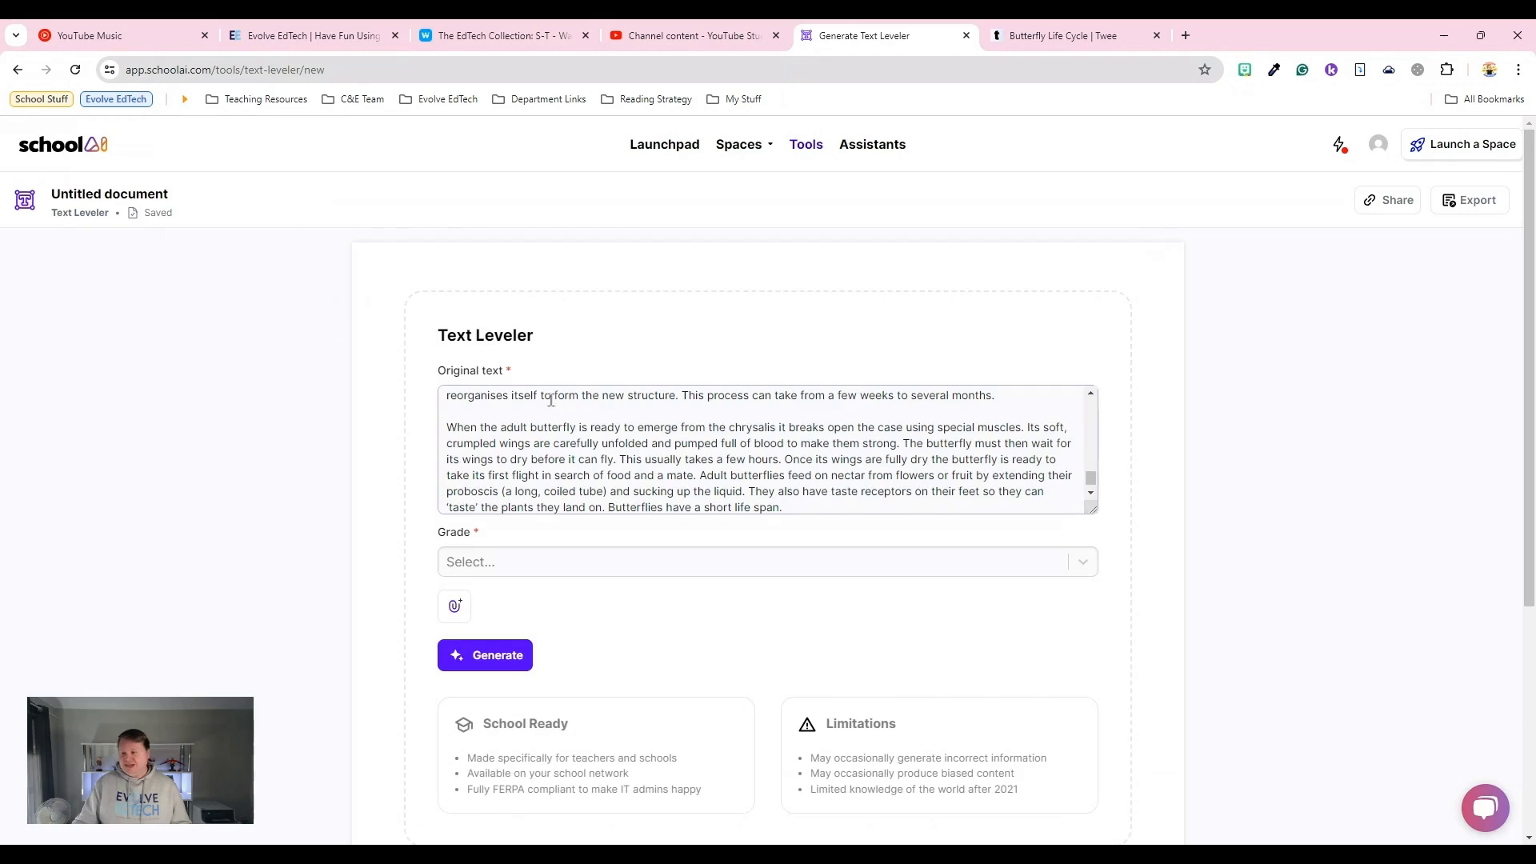
Set the grade to 4th and generate the leveled butterfly text
left_click(491, 569)
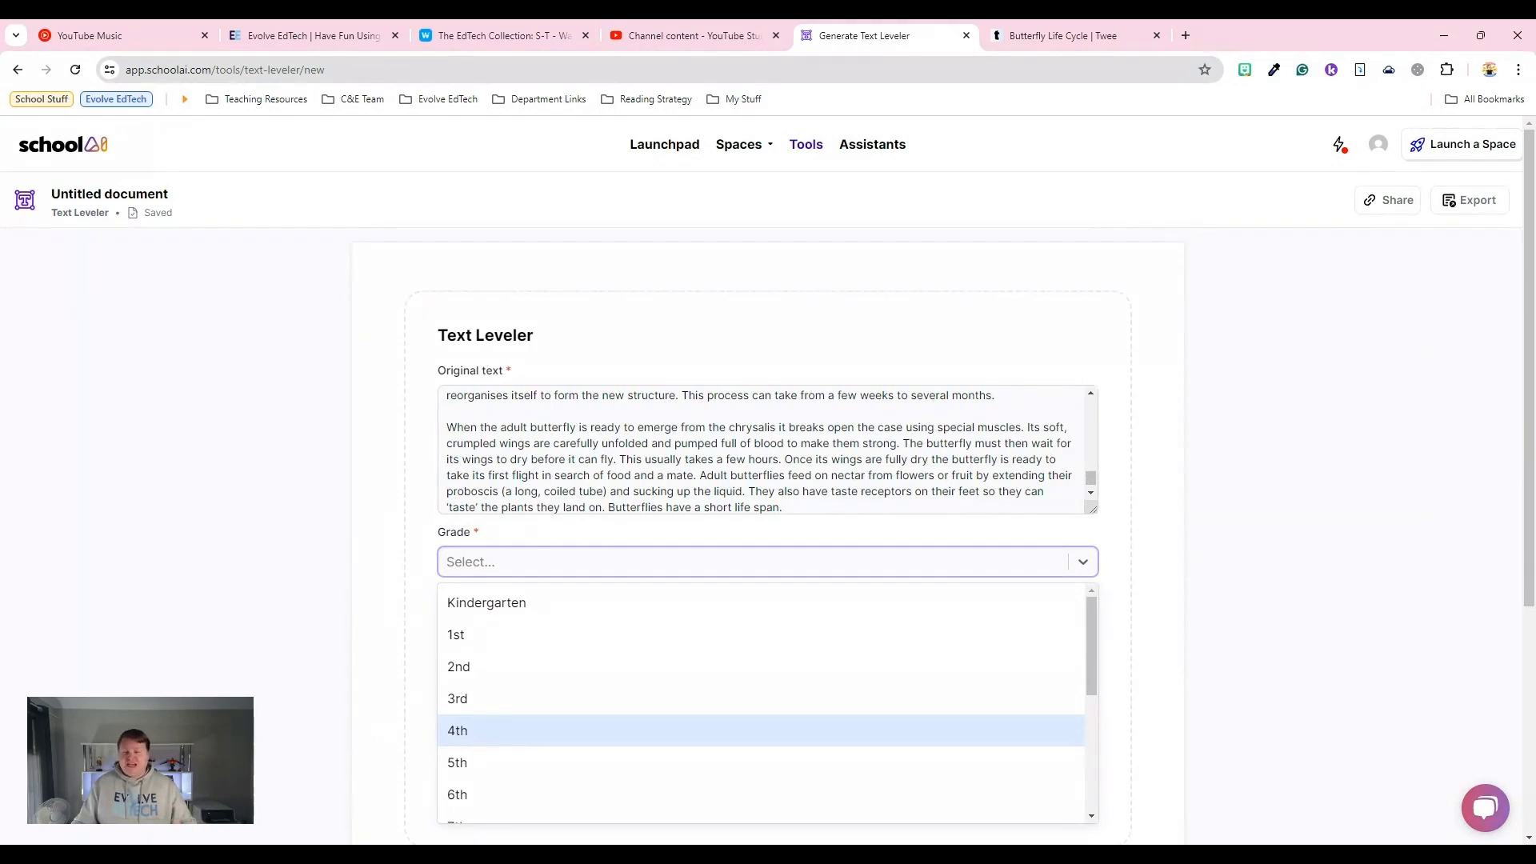
left_click(493, 740)
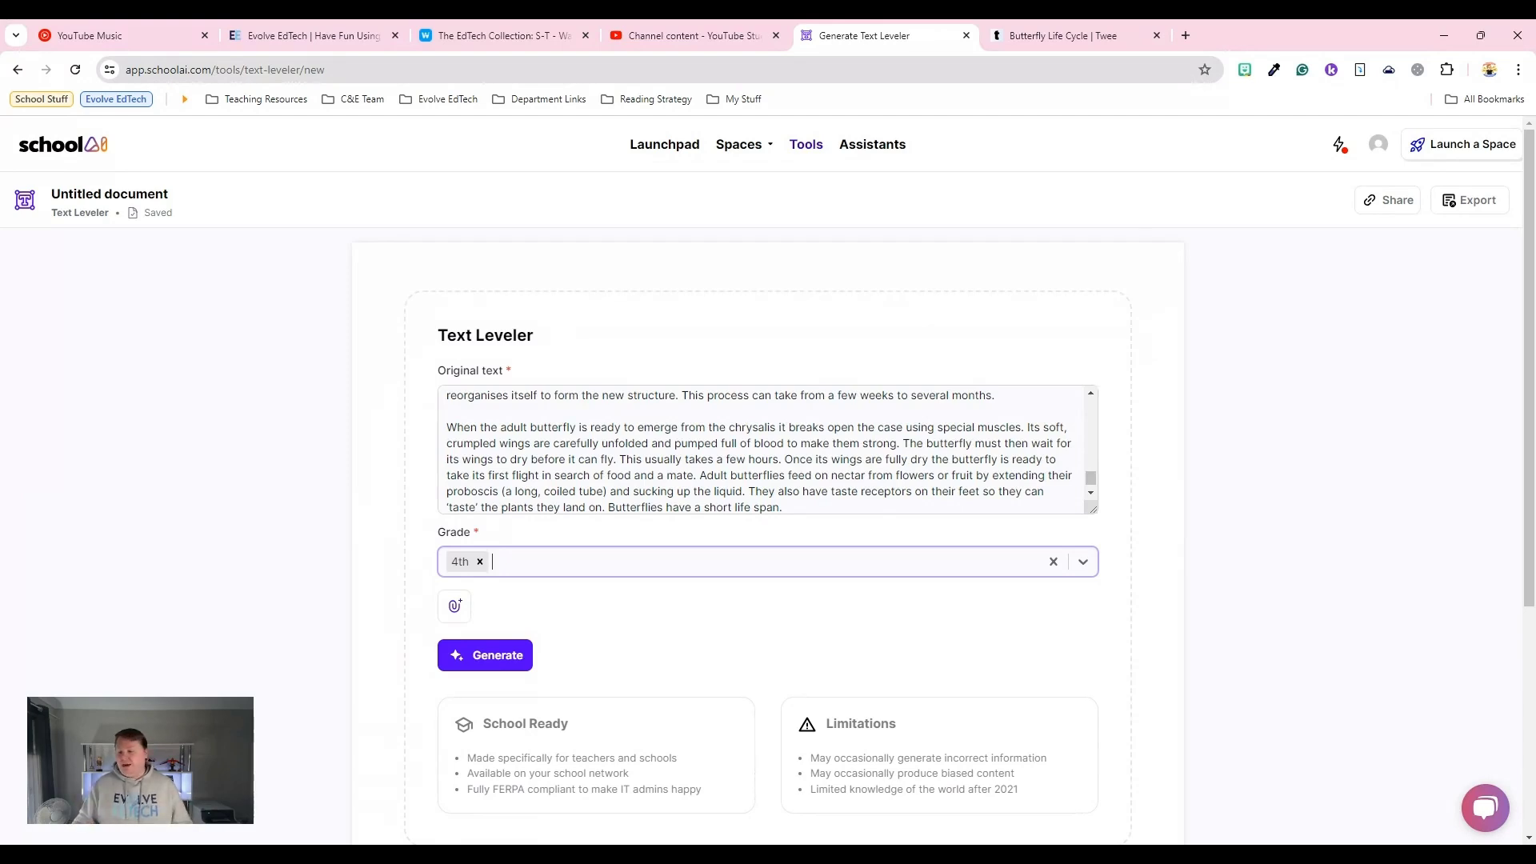
left_click(508, 669)
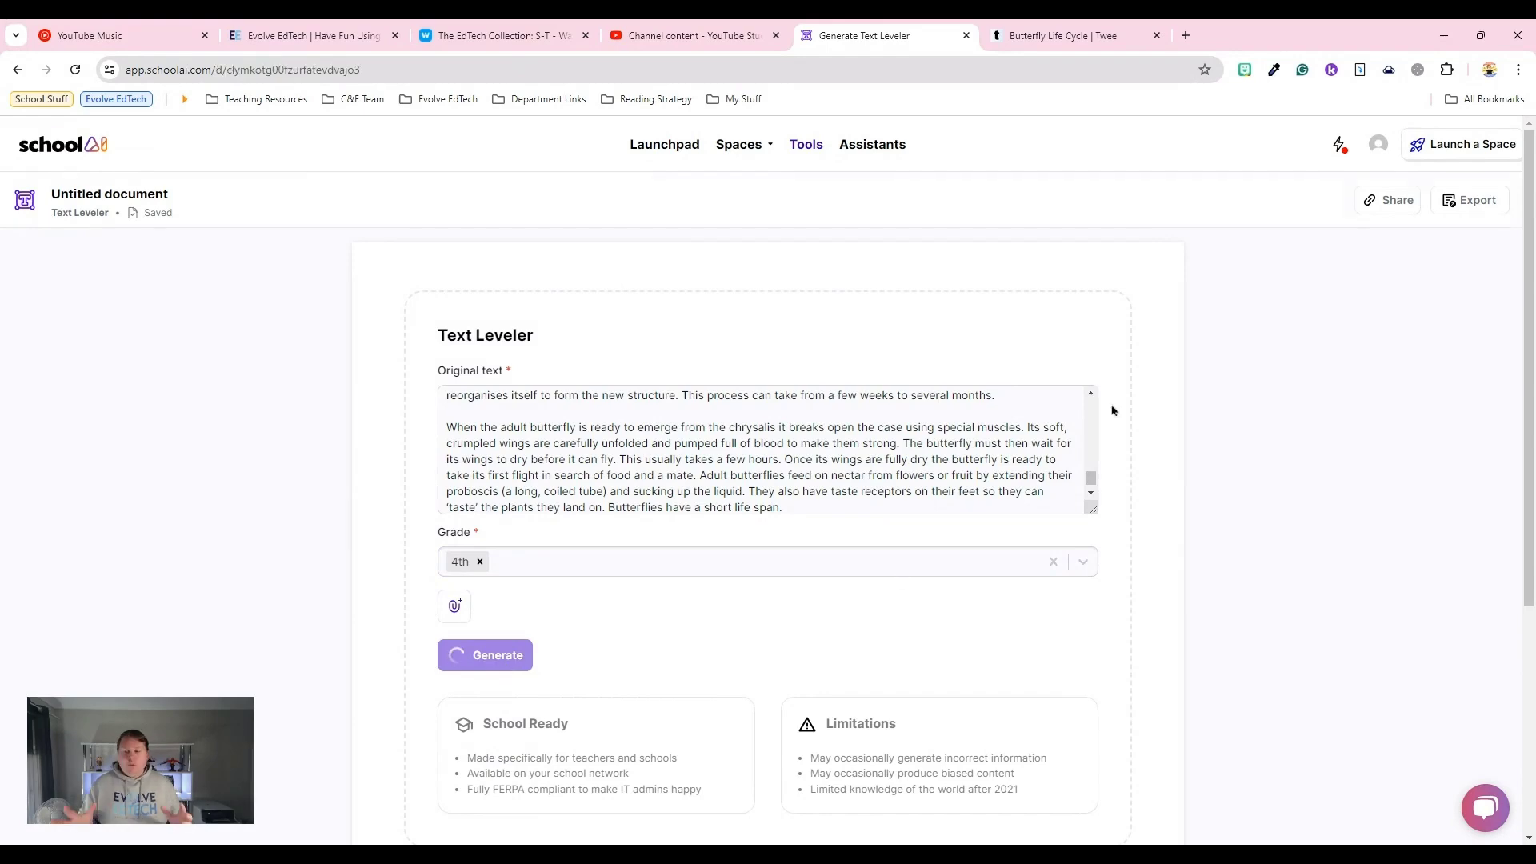
Compare the beginning of the original butterfly passage in Twee with the 4th-grade version in SchoolAI
left_click(1104, 35)
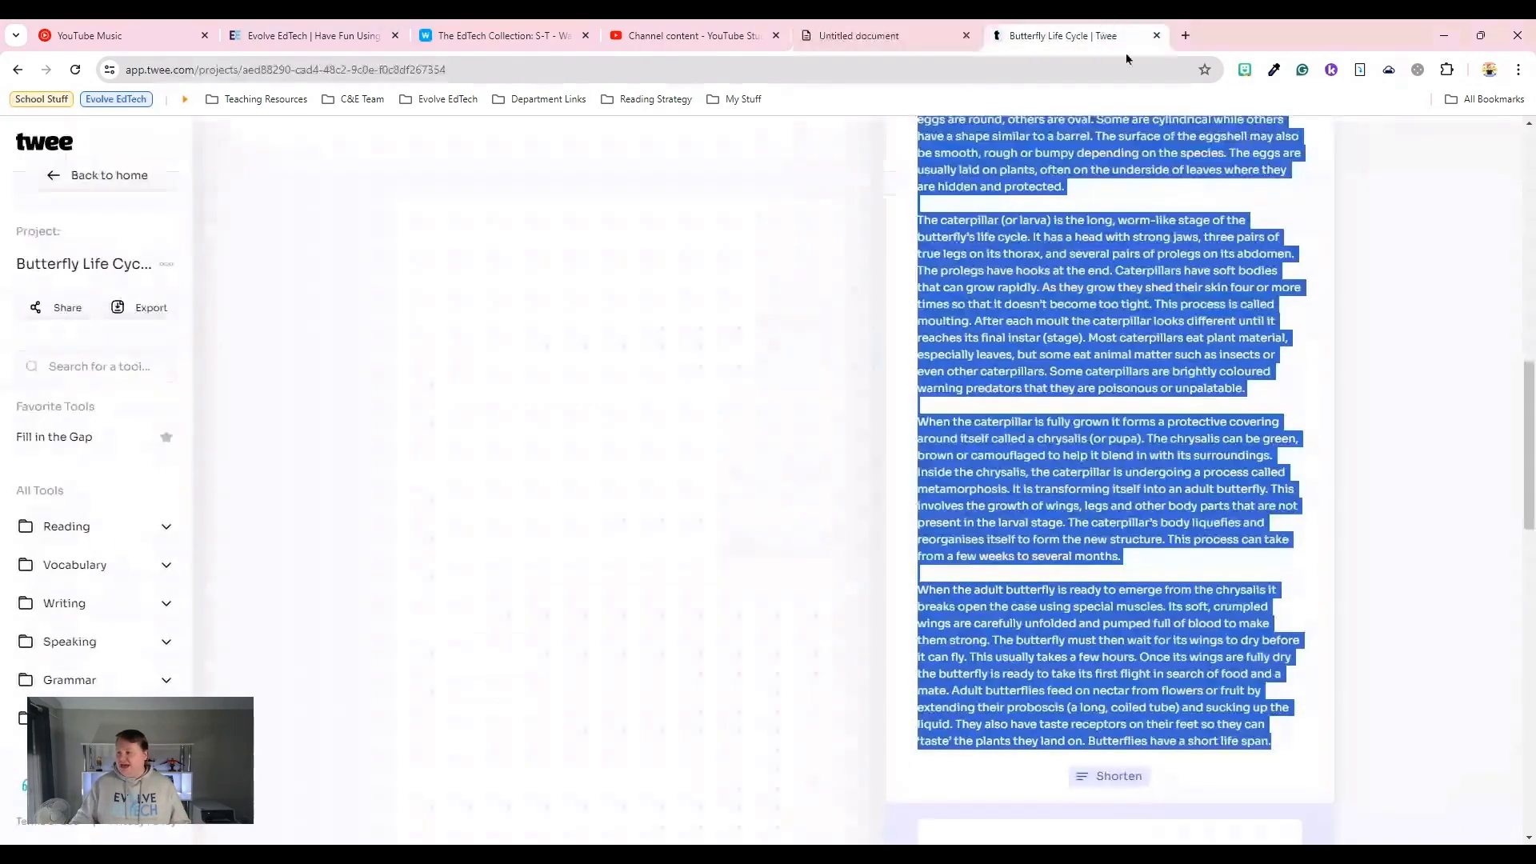
scroll(1115, 472, "up", 5)
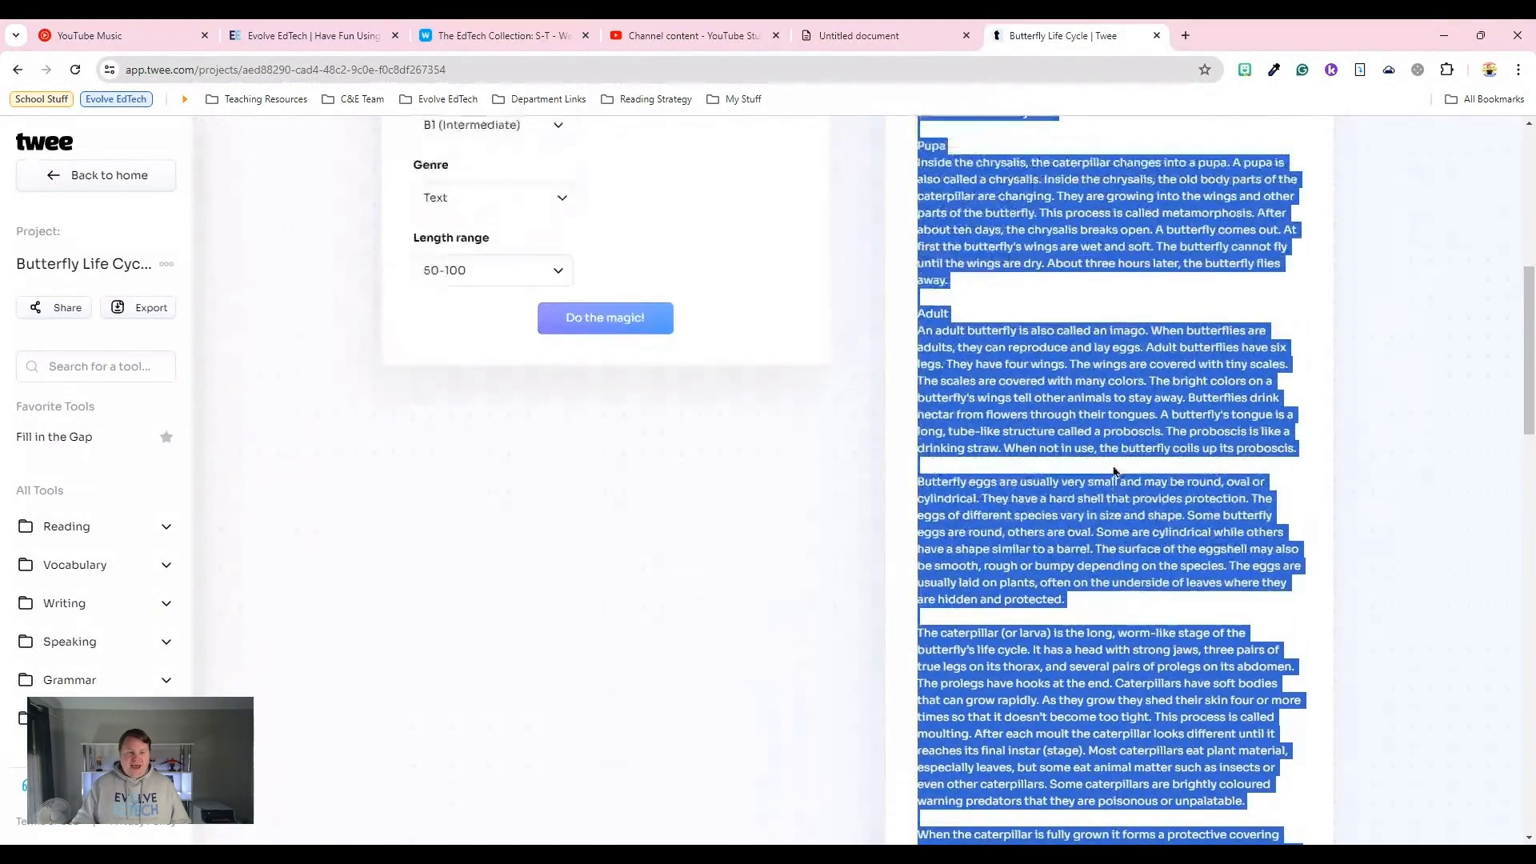
scroll(1114, 472, "up", 6)
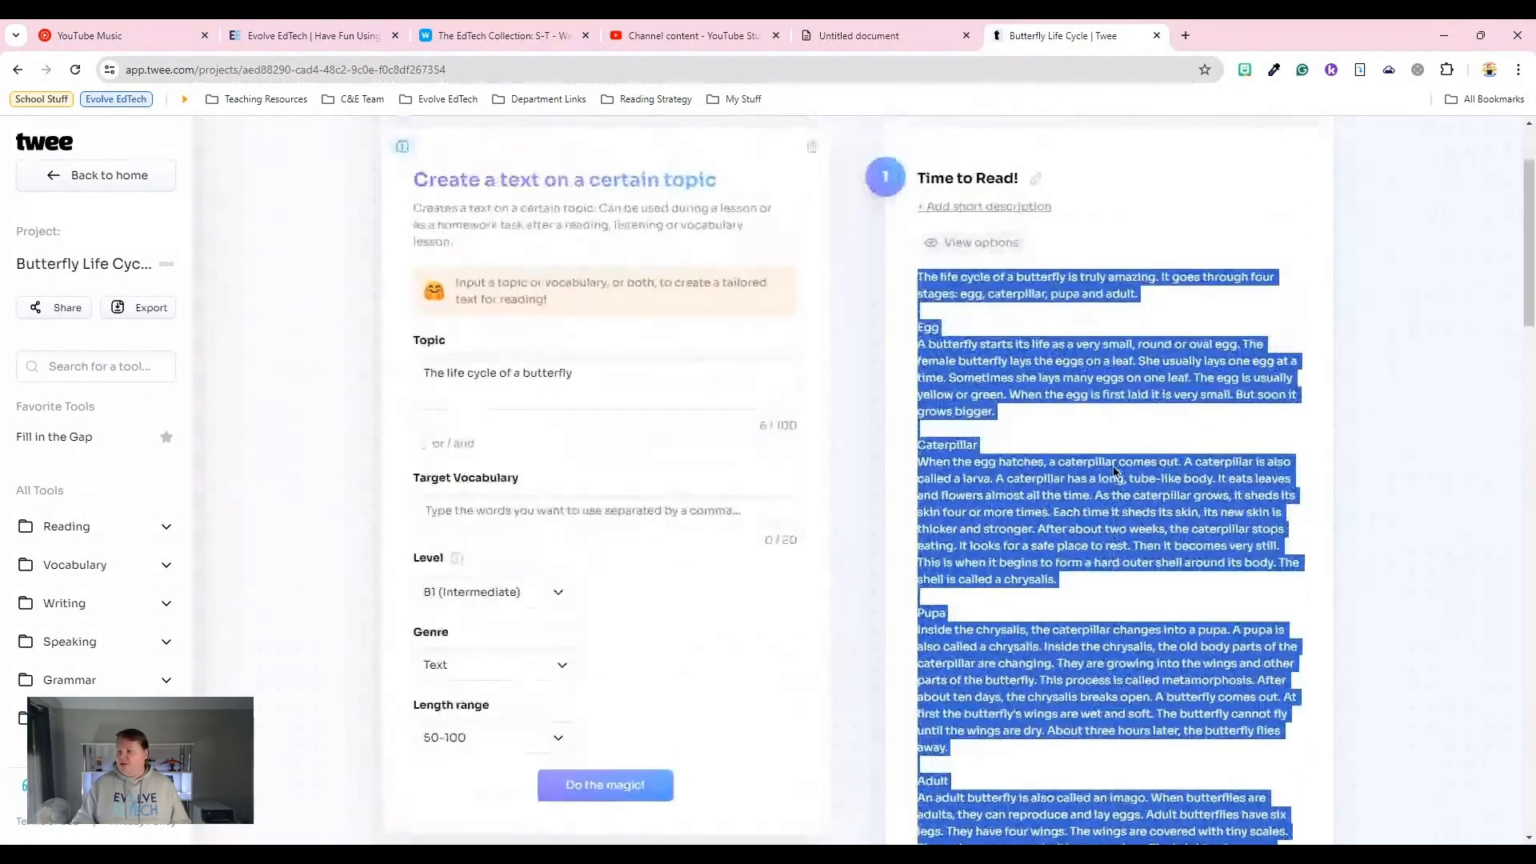
left_click(1113, 452)
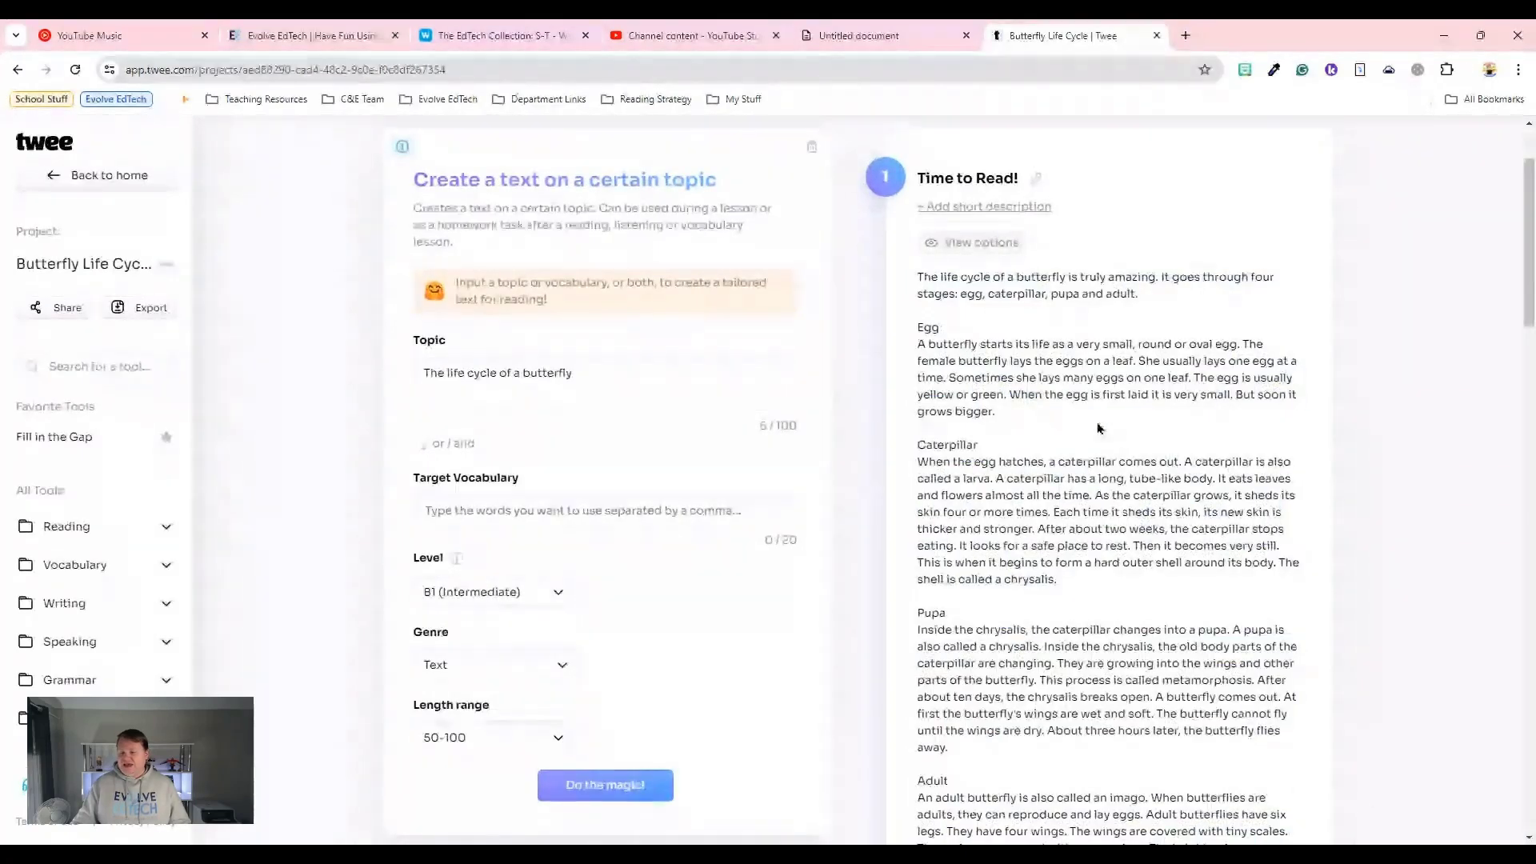
left_click(920, 35)
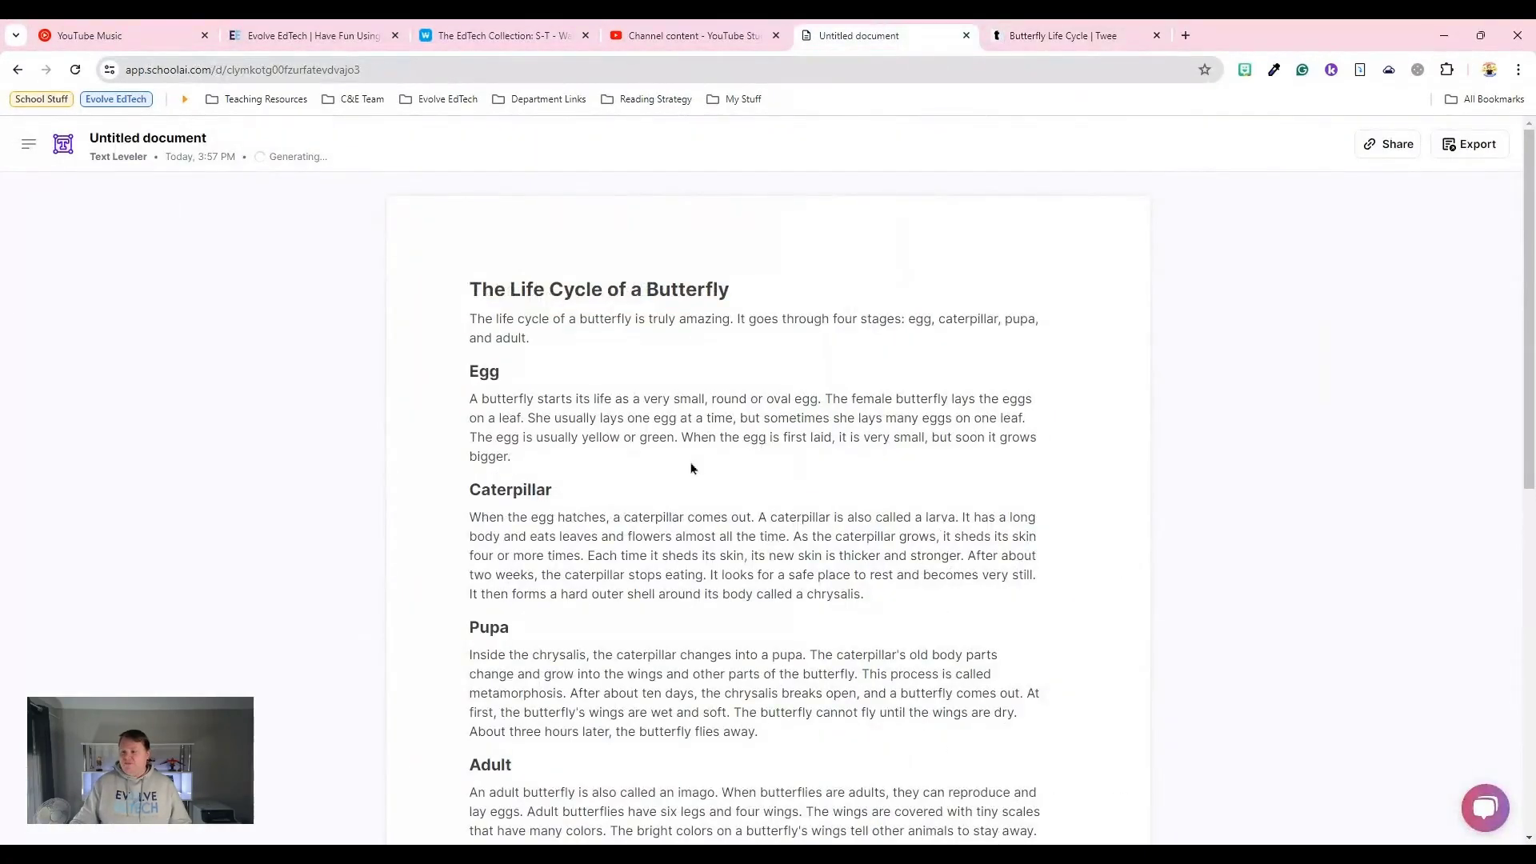
scroll(692, 468, "down", 1)
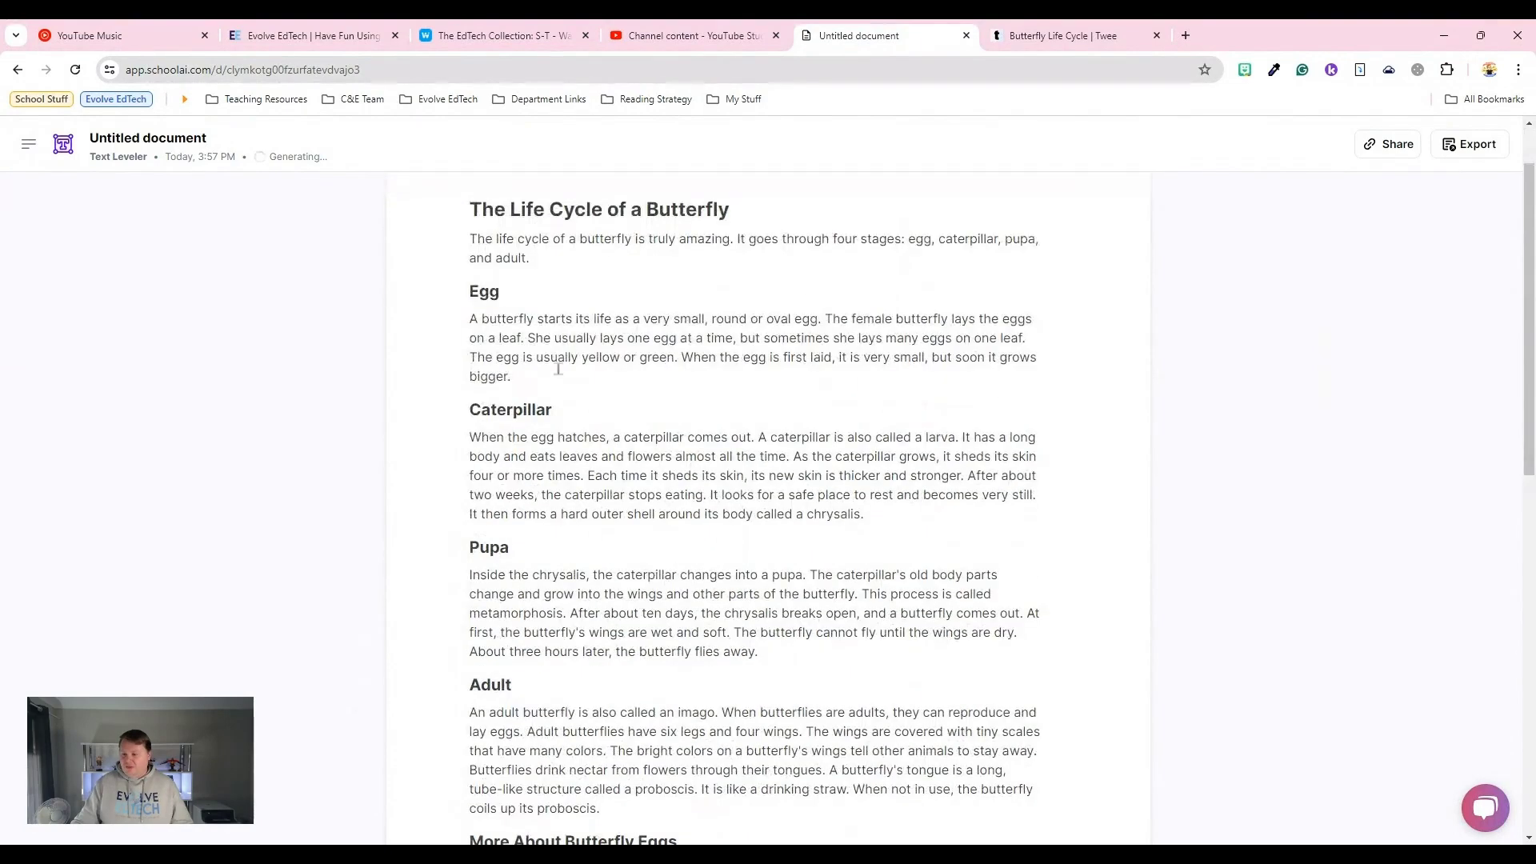
left_click(1045, 32)
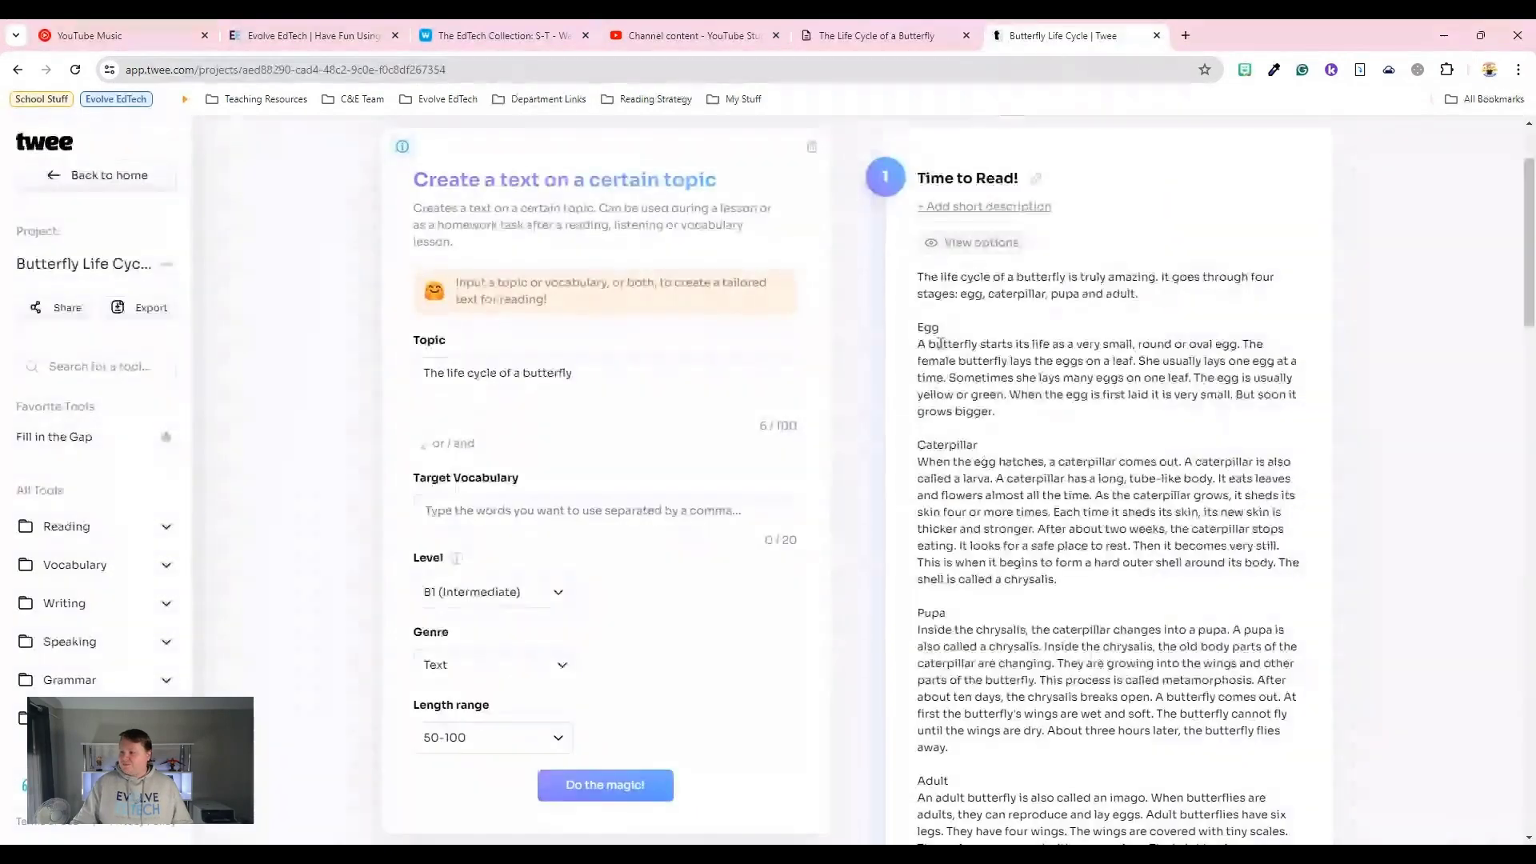
left_click(874, 32)
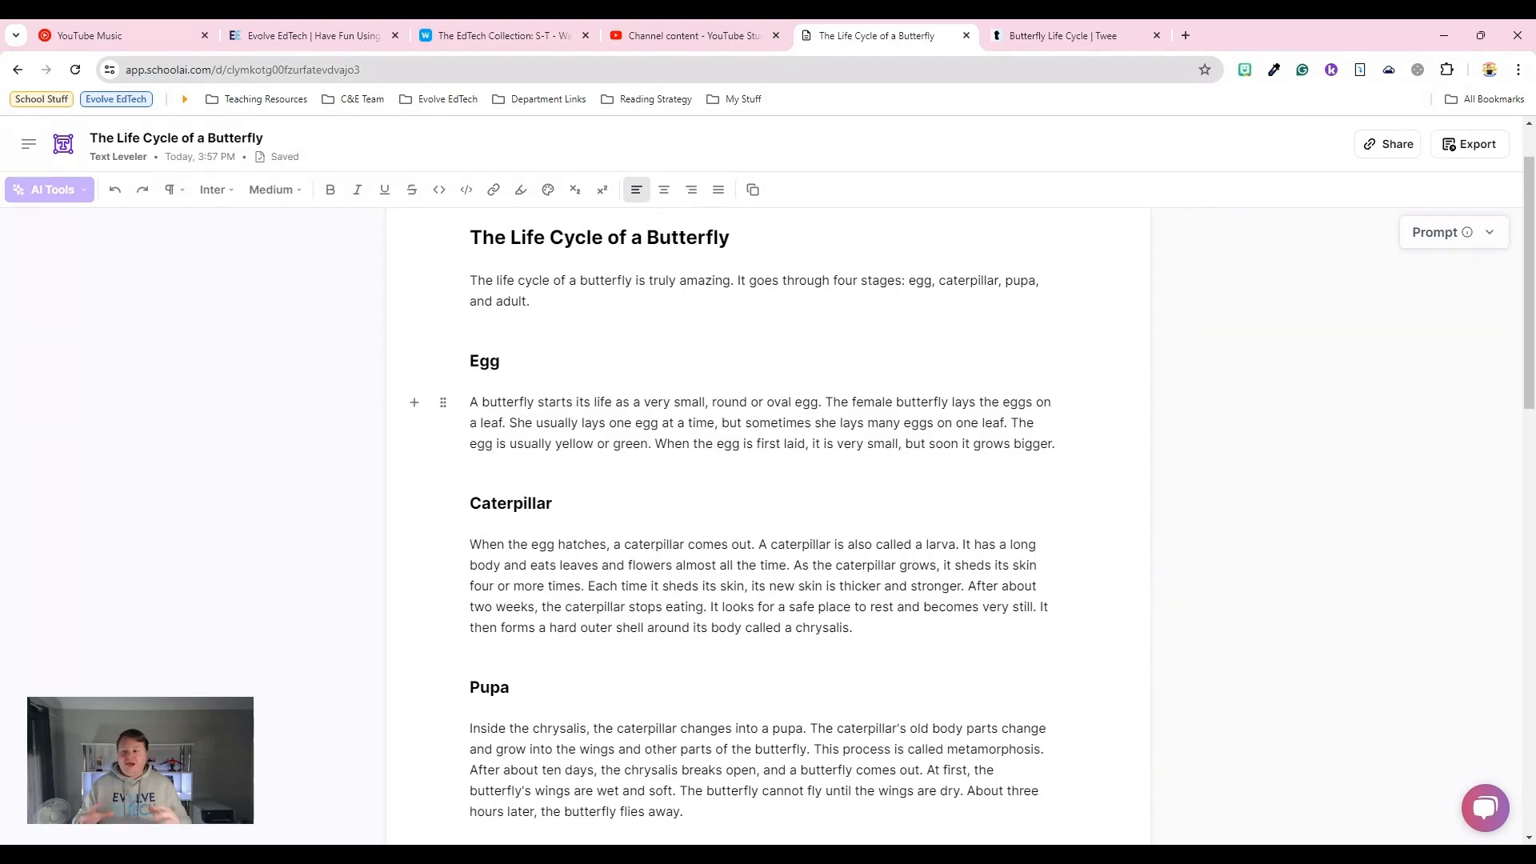
Read through the generated "The Life Cycle of a Butterfly" document, then return to the Text Leveler overview
scroll(857, 448, "down", 3)
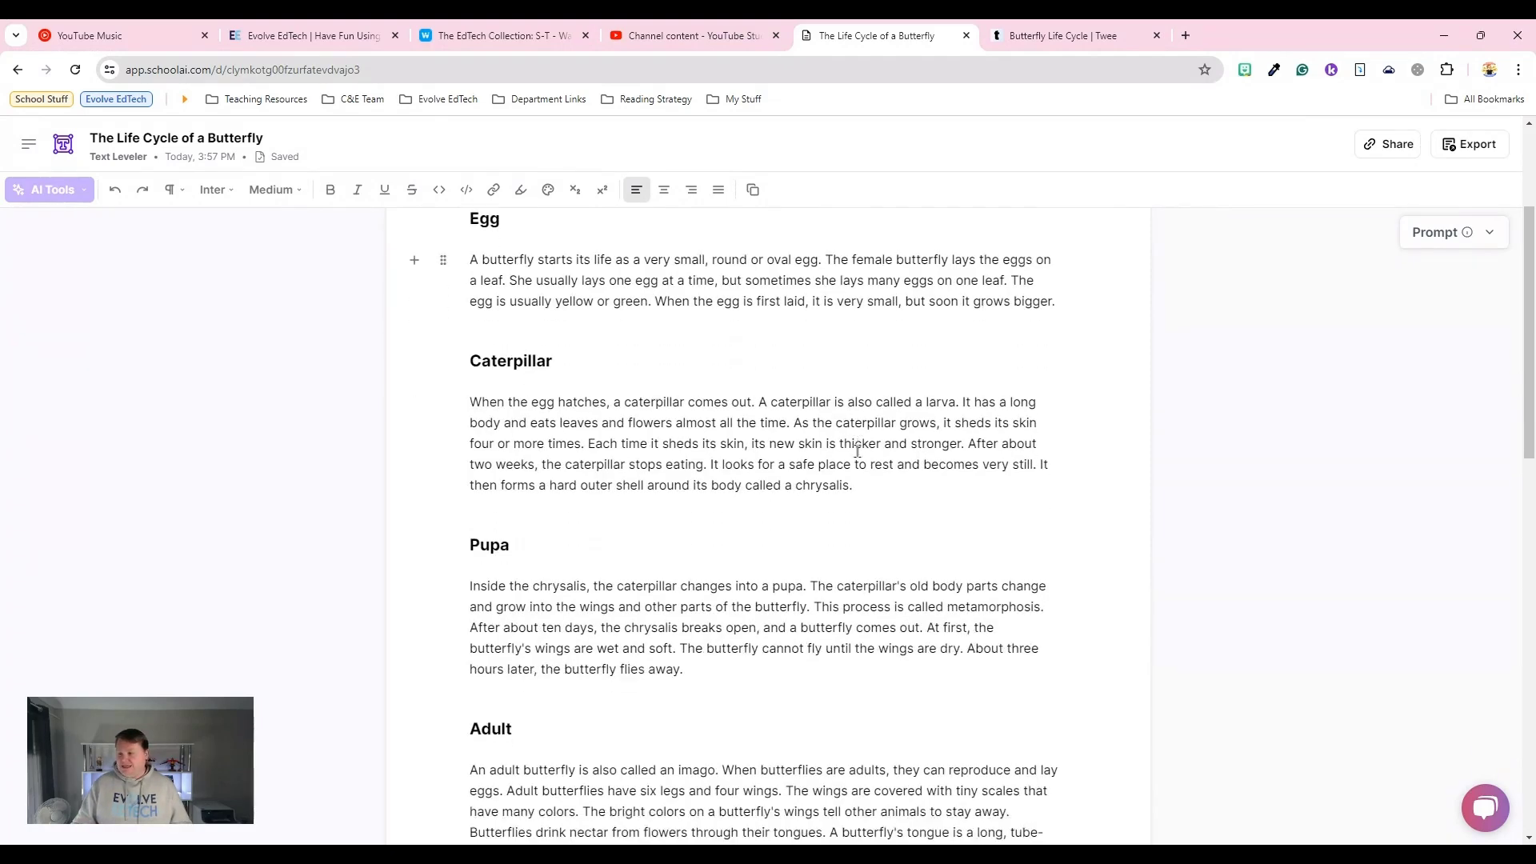
scroll(857, 452, "down", 2)
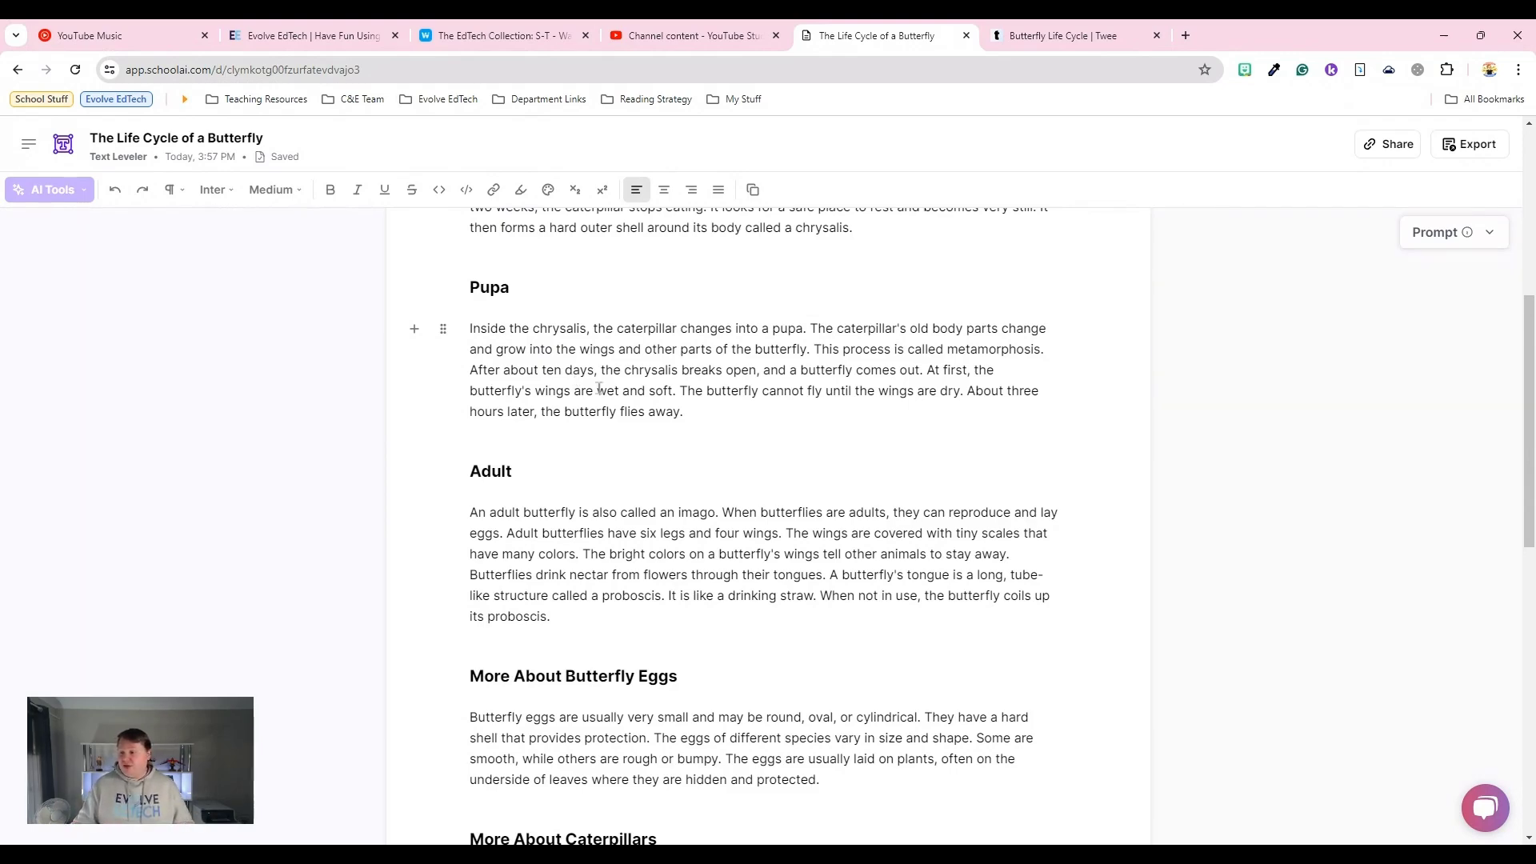
scroll(604, 393, "down", 5)
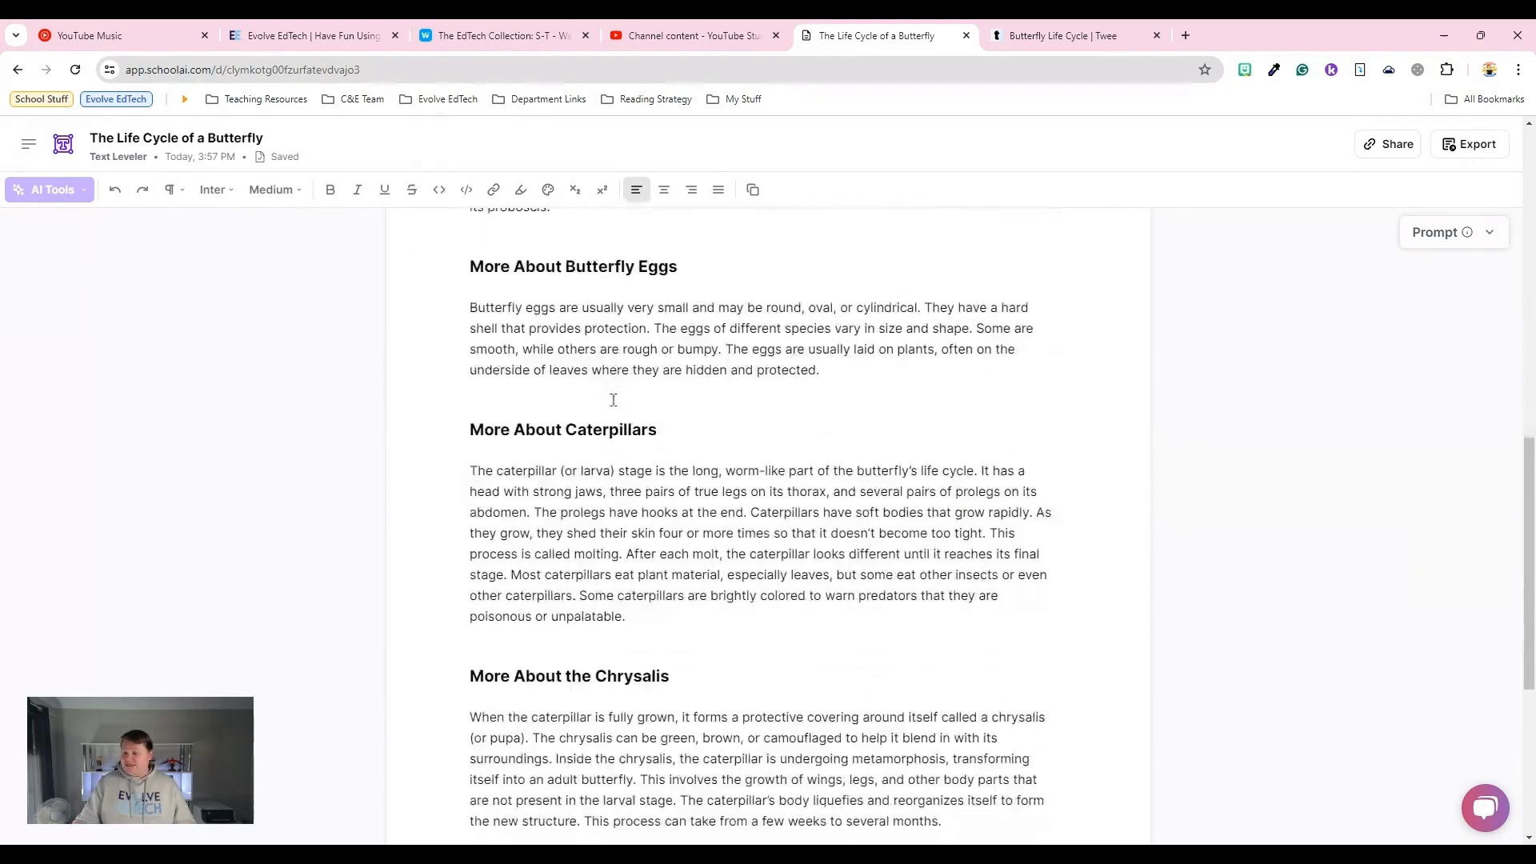
scroll(614, 400, "down", 5)
scroll(612, 400, "up", 5)
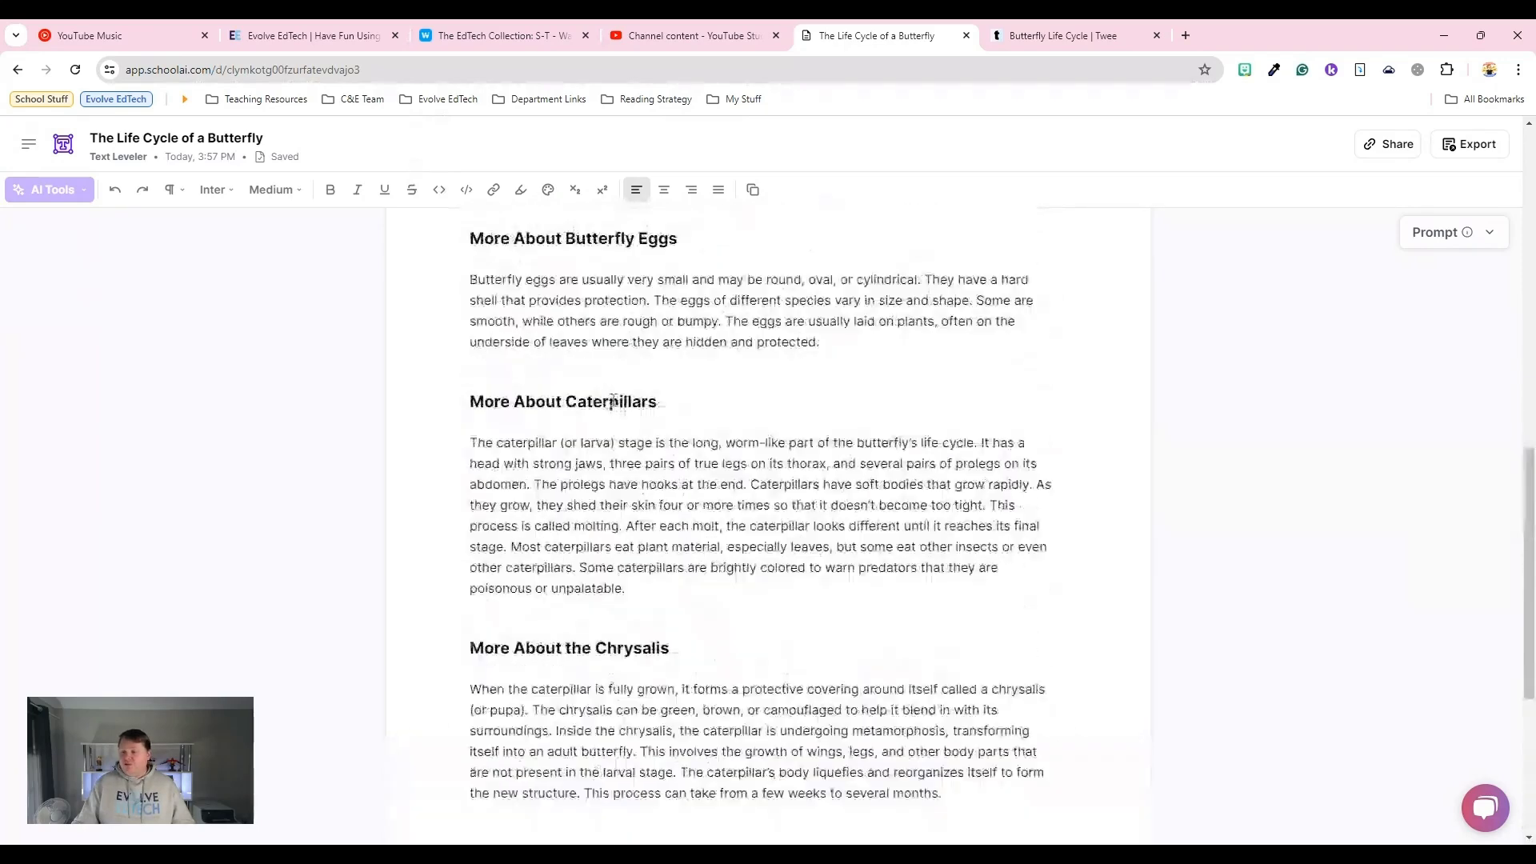
scroll(612, 400, "up", 15)
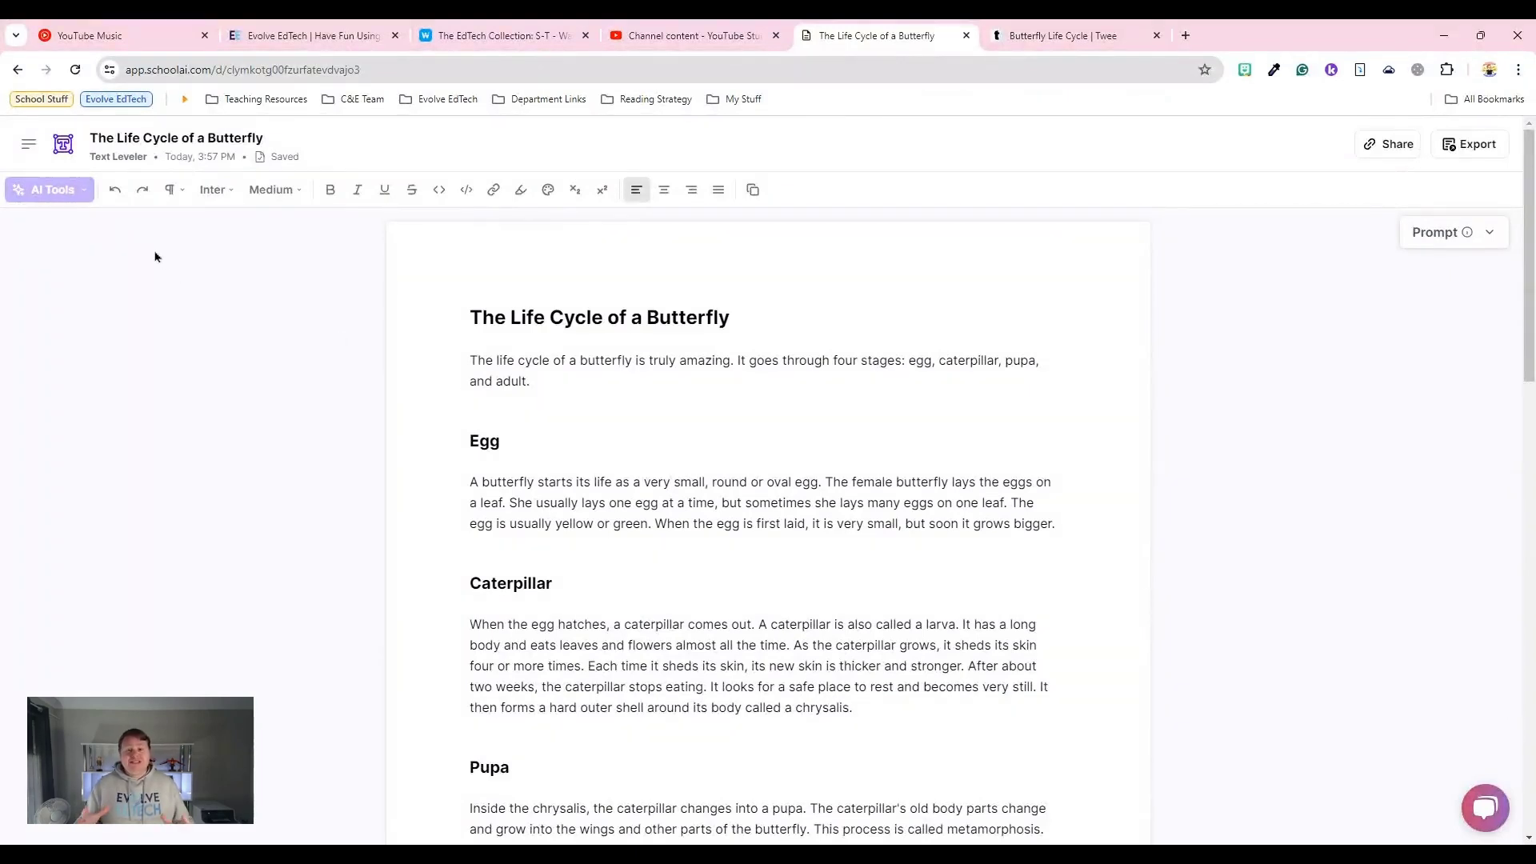
left_click(71, 152)
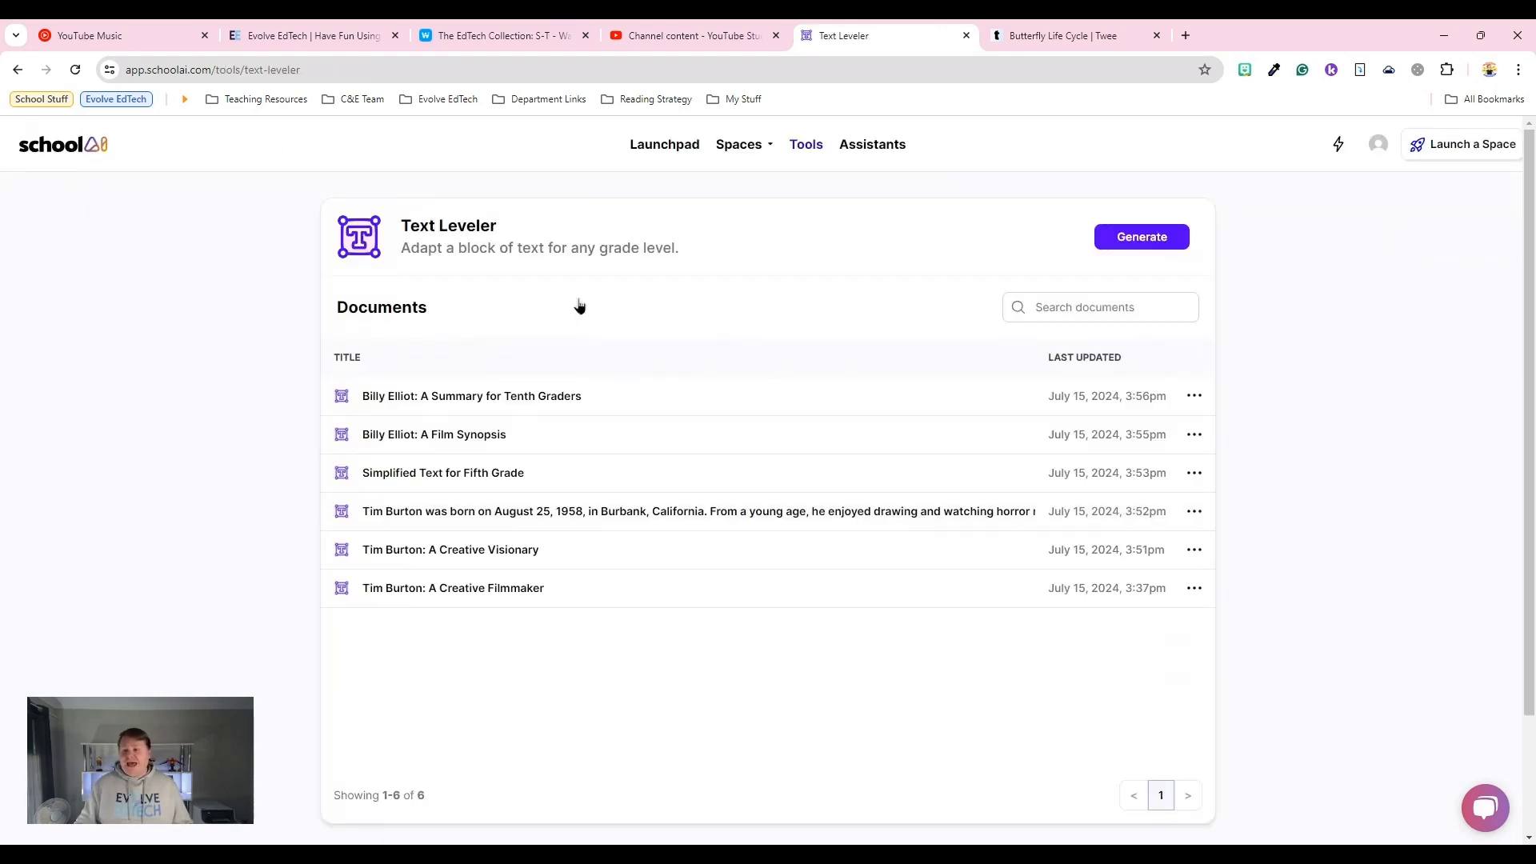